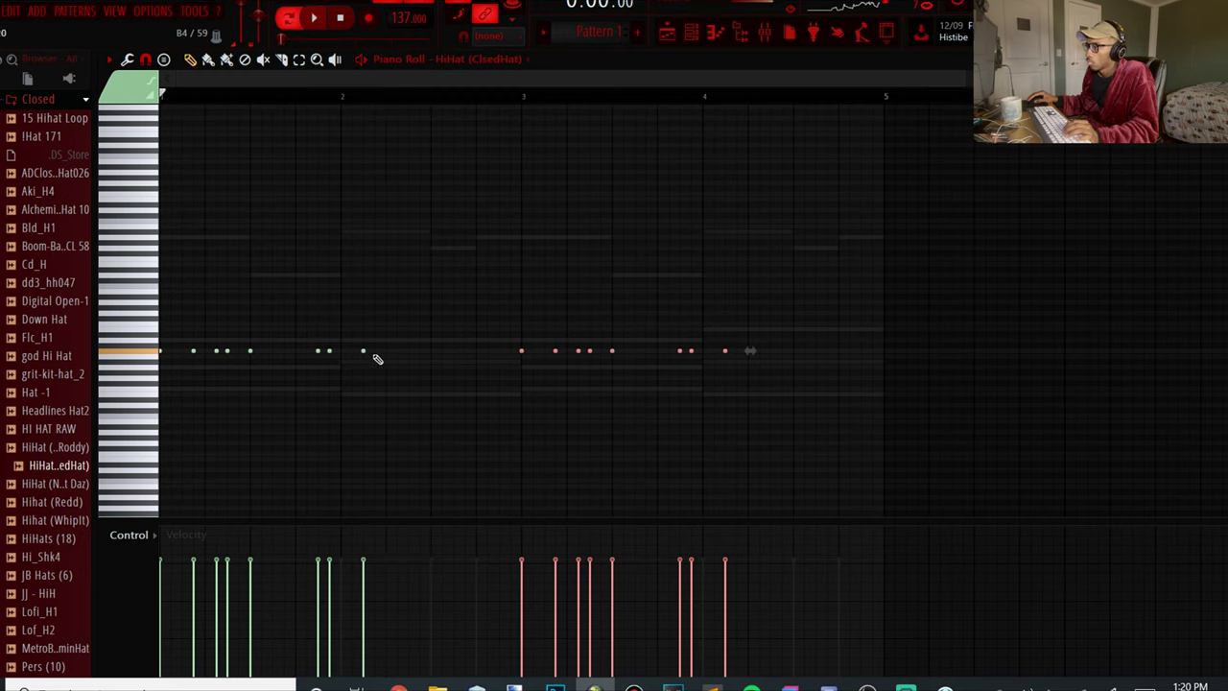
Step: Shift the early bar 2 hi-hat hit back to the start of bar 2, auditioning the pattern
drag(363, 352, 350, 355)
key(space)
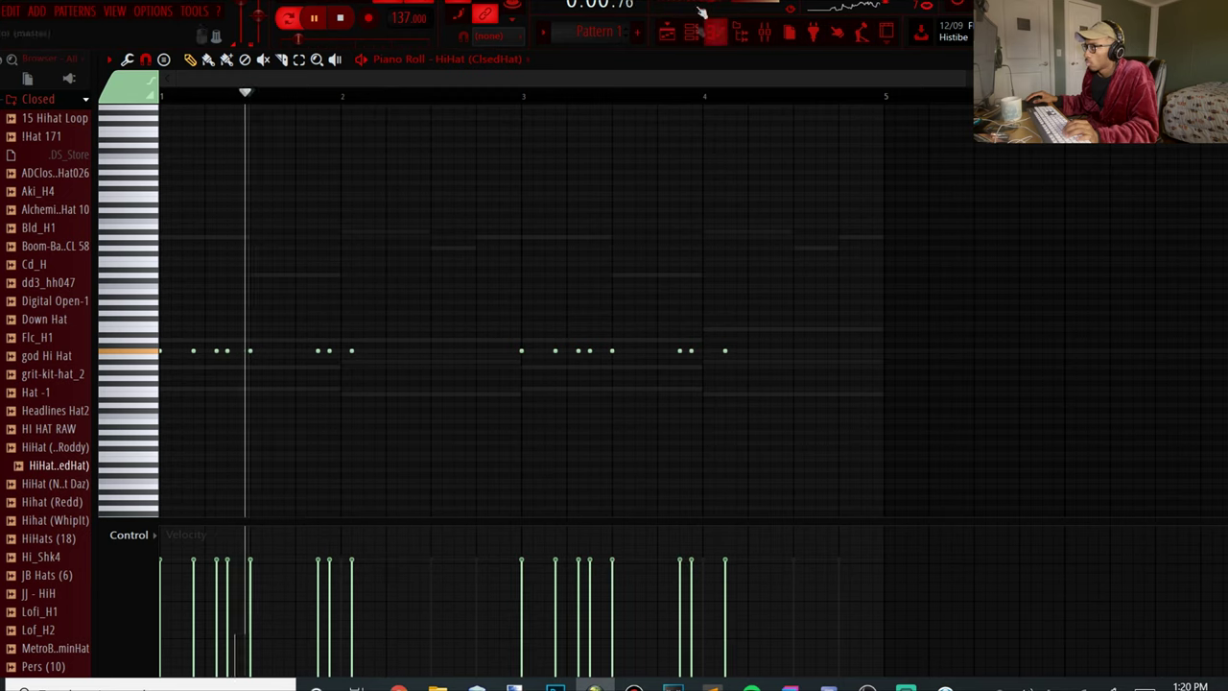
click(691, 32)
click(650, 225)
click(636, 225)
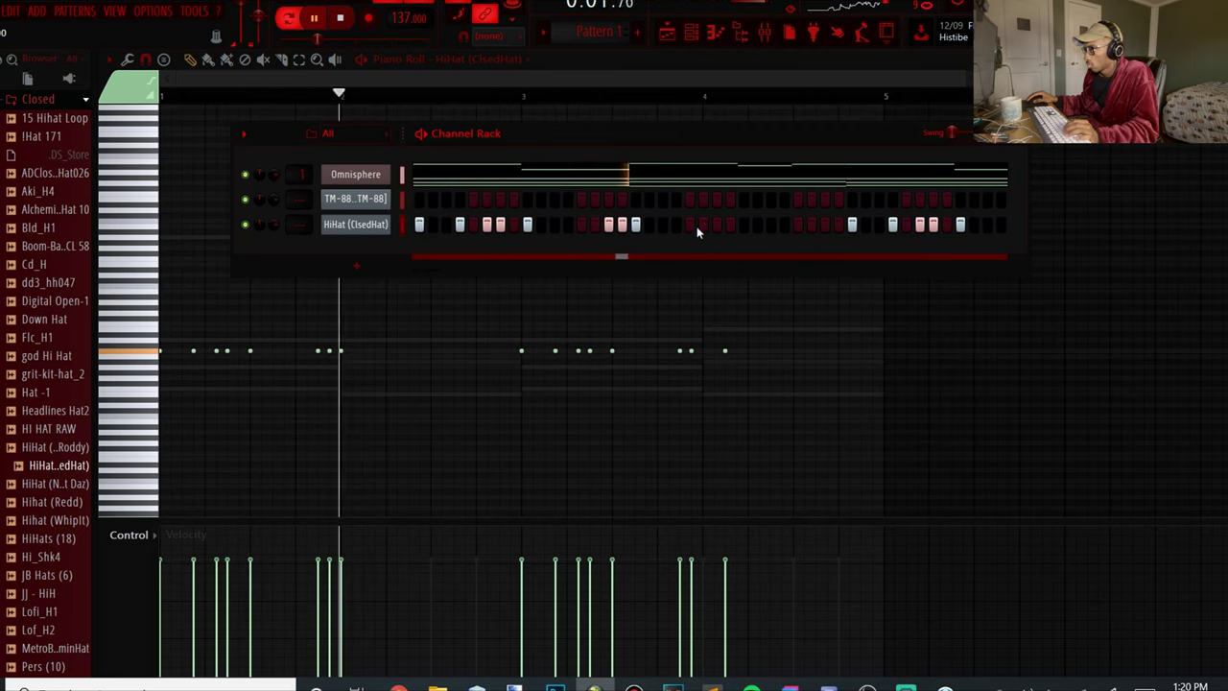
Step: Add three consecutive hi-hat hits on steps 21 to 23, then return to the hi-hat piano roll
key(space)
click(704, 225)
click(717, 225)
key(F6)
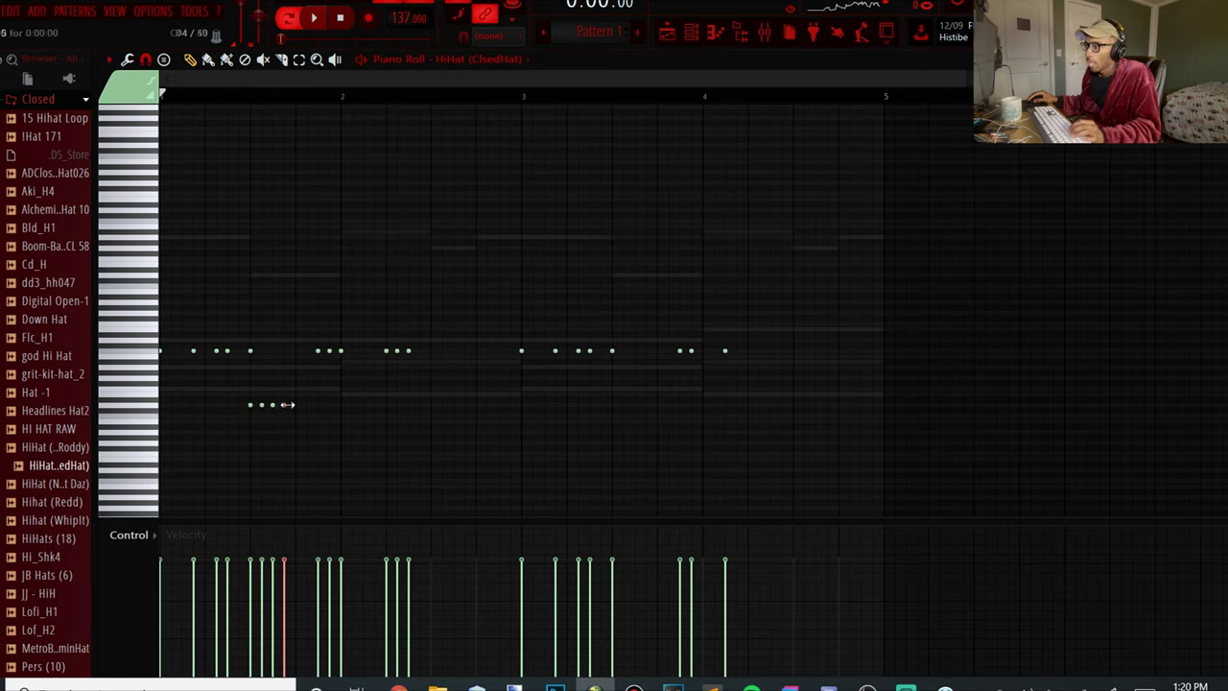
Step: Add four consecutive hi-hat notes on D4 starting at beat 3 of bar 1, lengthen them, and play the pattern
drag(230, 416, 233, 414)
scroll(304, 407, up, 3)
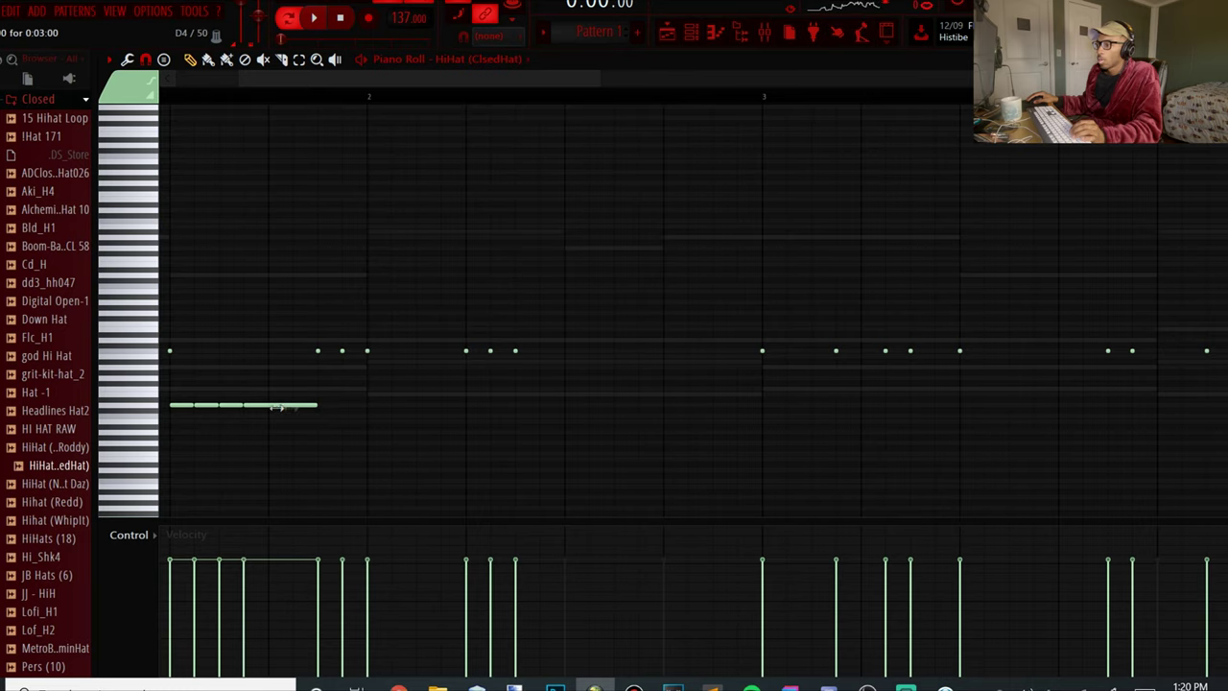
scroll(269, 407, down, 3)
key(space)
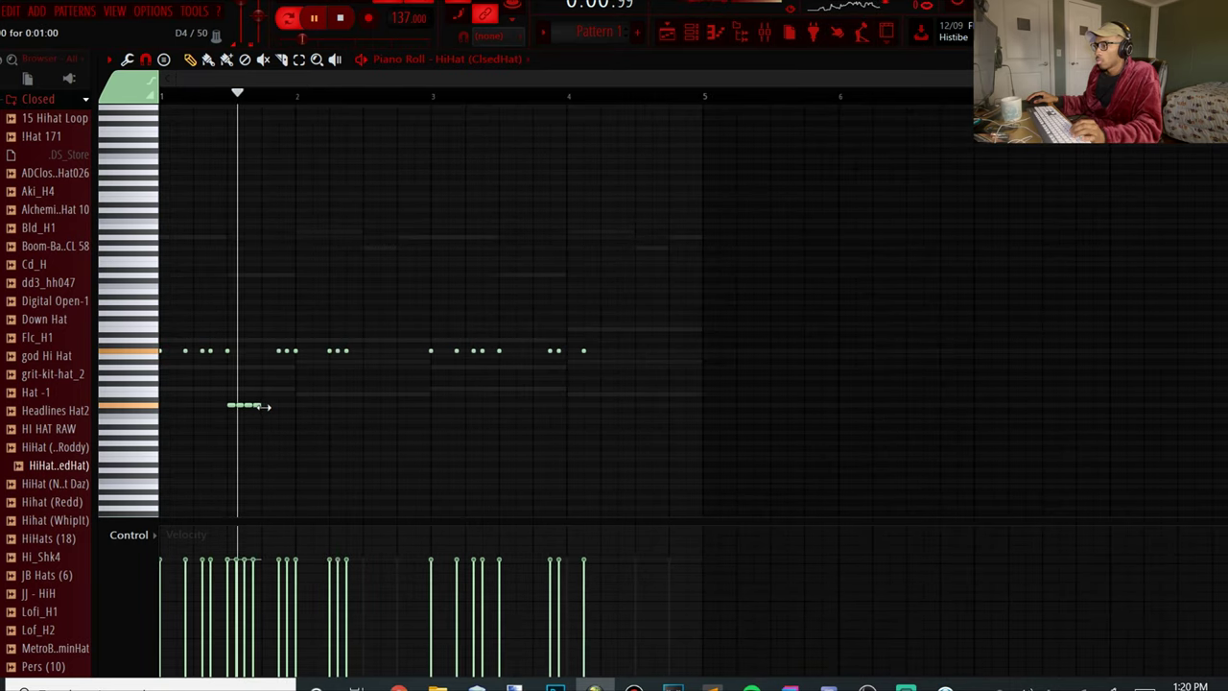
Step: Compress the four-note D4 hi-hat roll in bar 1 to half-step note spacing
scroll(217, 405, up, 3)
drag(407, 405, 352, 405)
scroll(352, 405, up, 3)
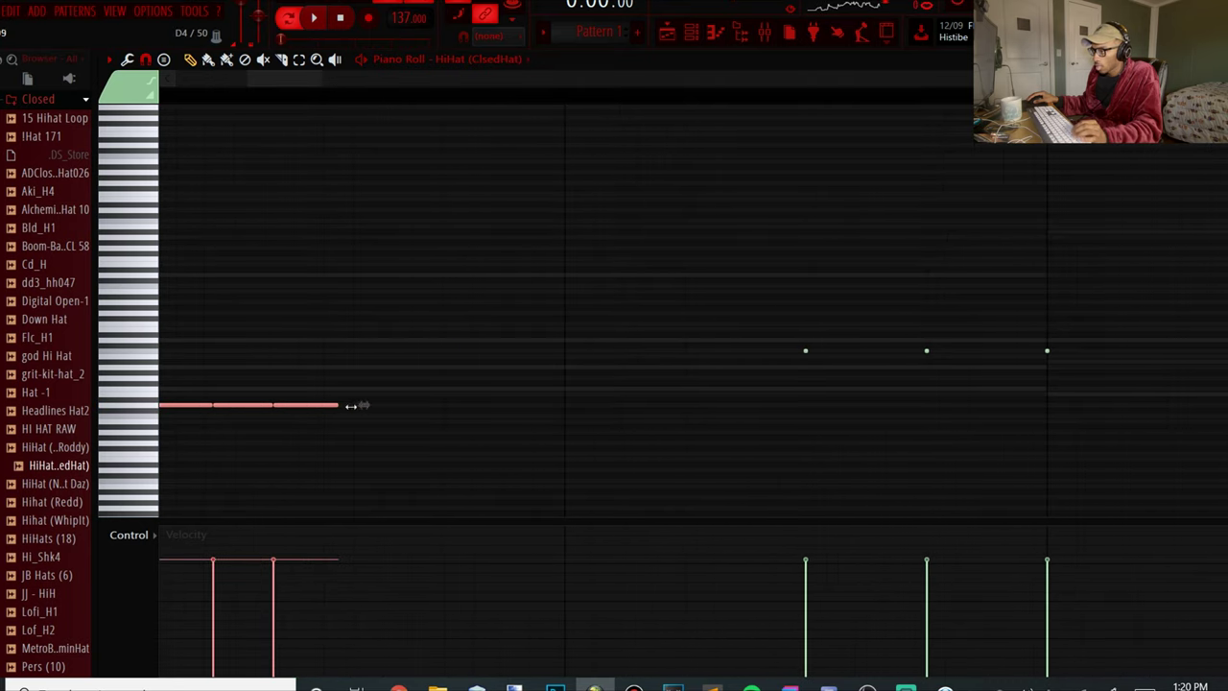
key(space)
scroll(336, 428, down, 3)
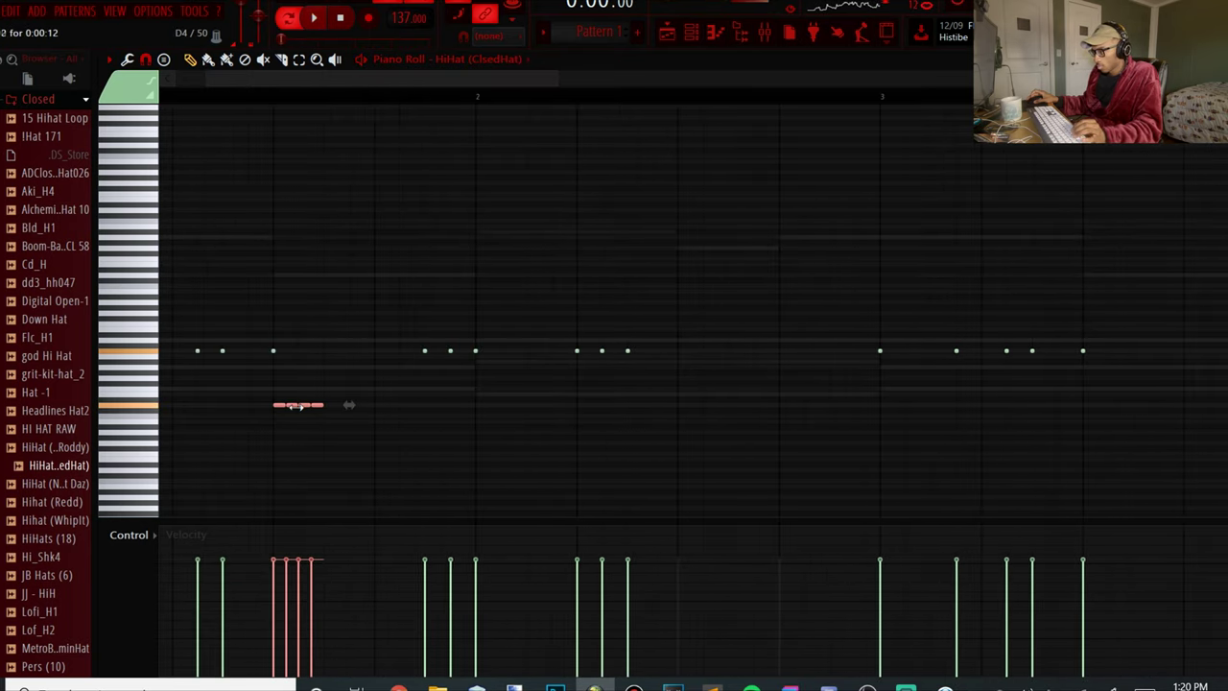
Step: Move the D4 hi-hat roll to beat 4 of bar 1 and audition it
scroll(298, 405, down, 3)
drag(235, 405, 269, 405)
key(space)
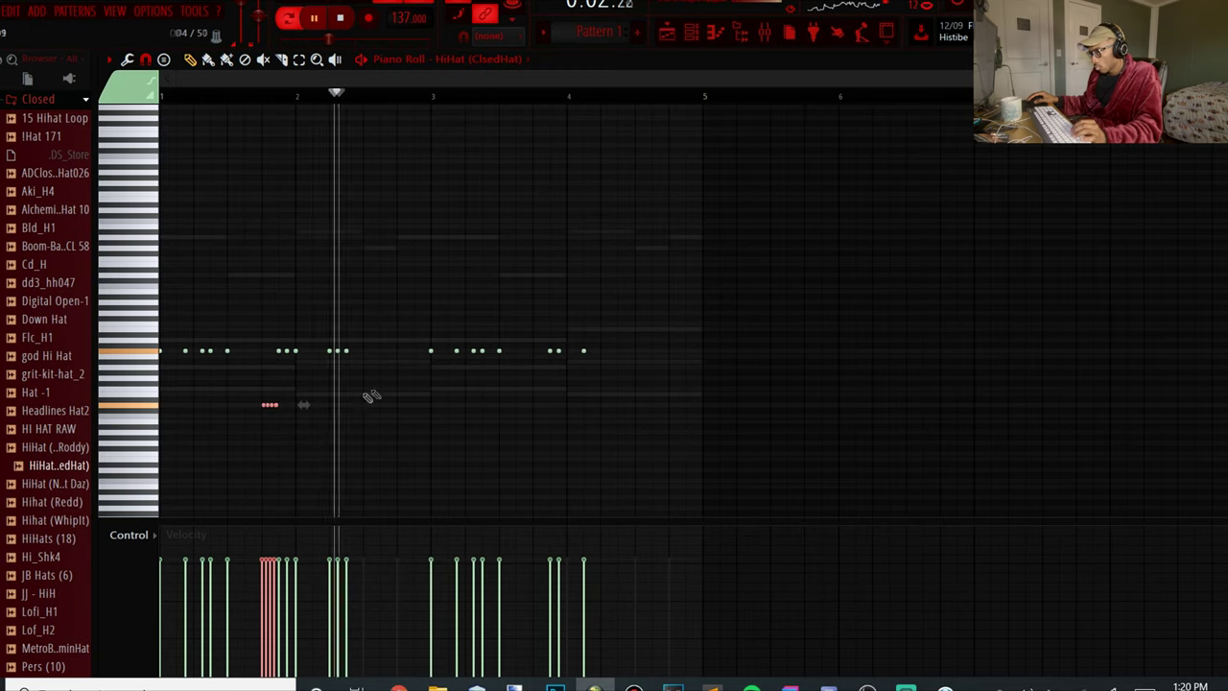
Step: Add a single G4 hi-hat in bar 2 and copy the roll to beat 4 on C#4, compressed to quarter-step spacing
key(space)
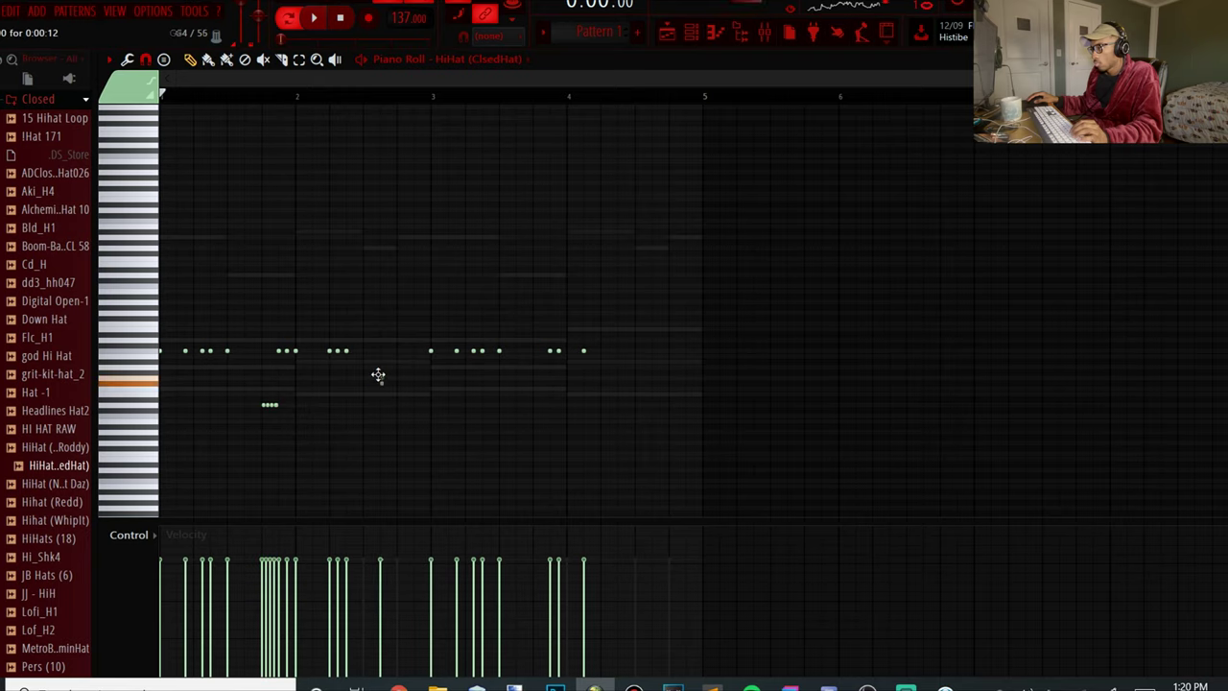
drag(268, 405, 406, 416)
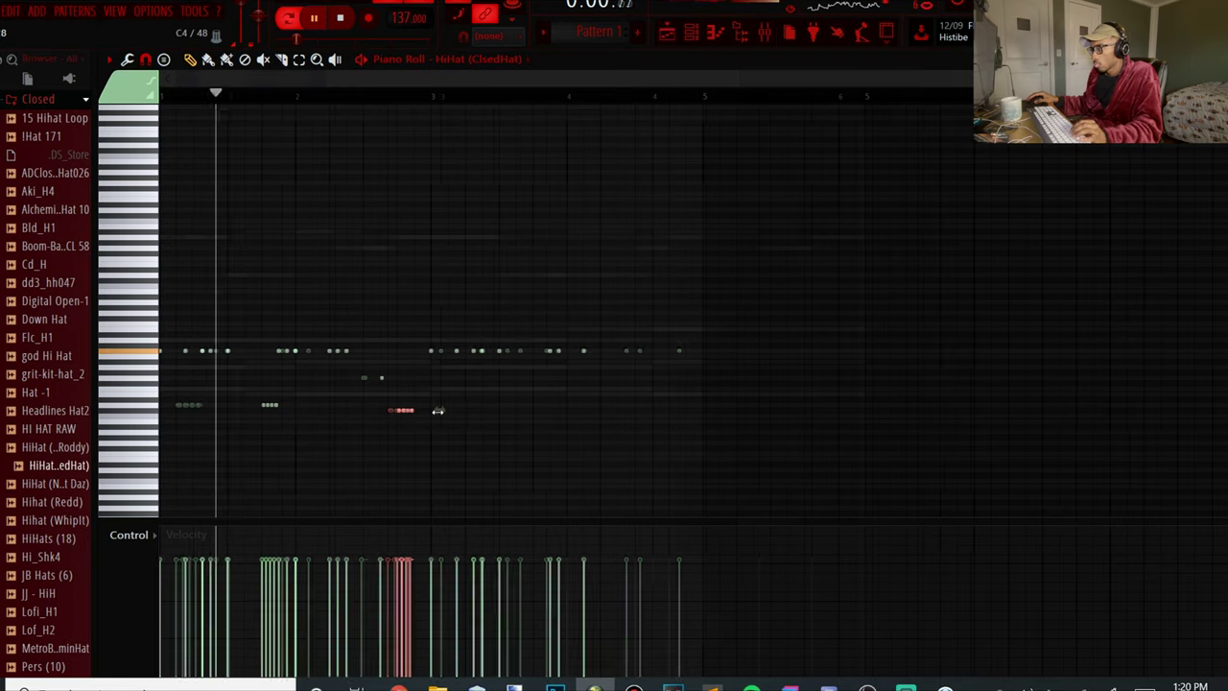
ctrl+scroll(413, 410, up, 3)
drag(437, 409, 413, 410)
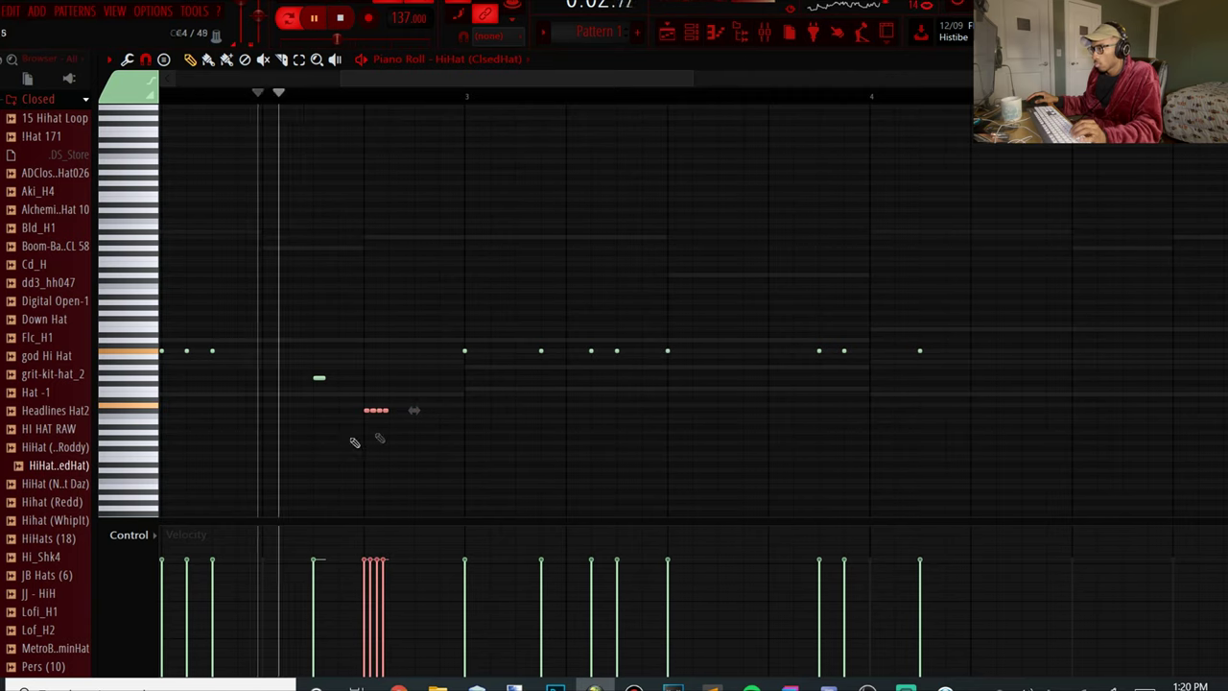
ctrl+scroll(519, 439, down, 3)
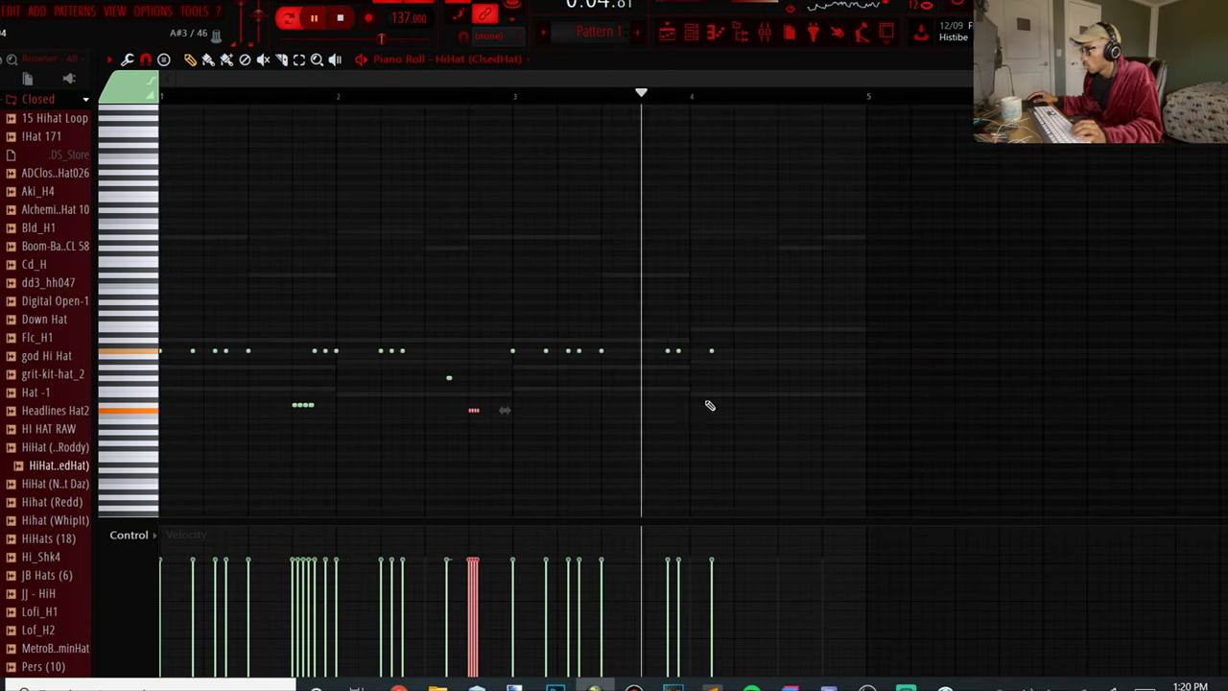
Step: Move the hi-hat hit just before bar 4 onto the start of bar 4 and replay the pattern
key(space)
key(space)
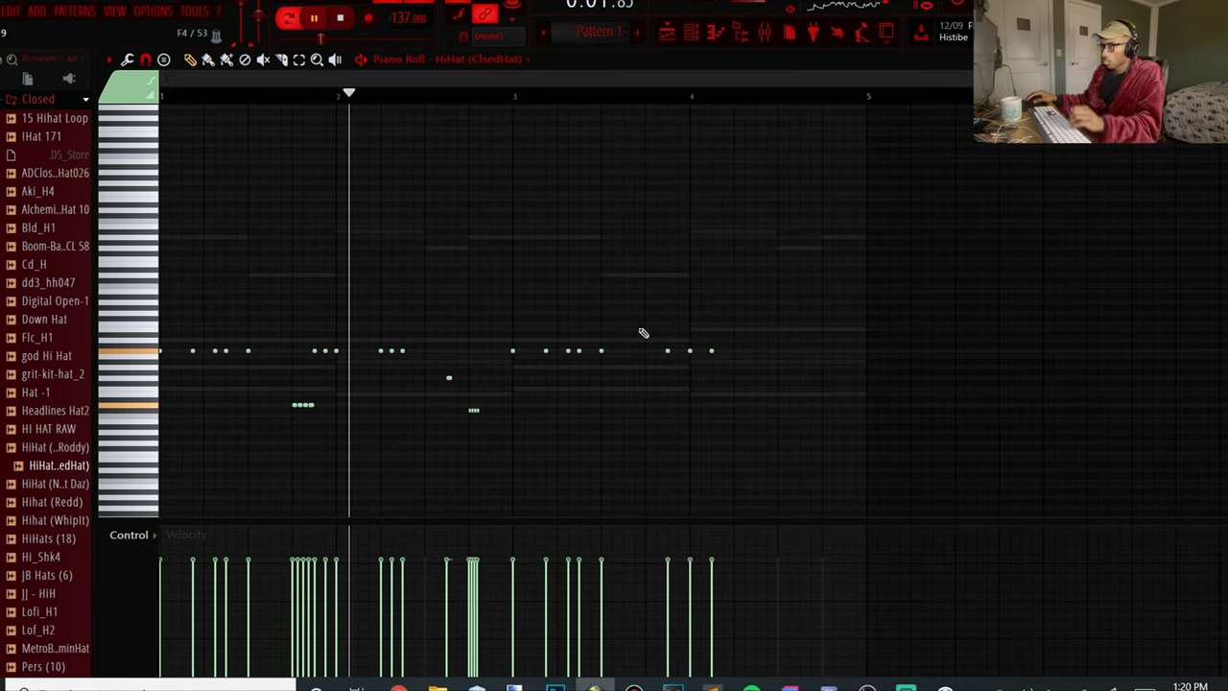
key(space)
key(space)
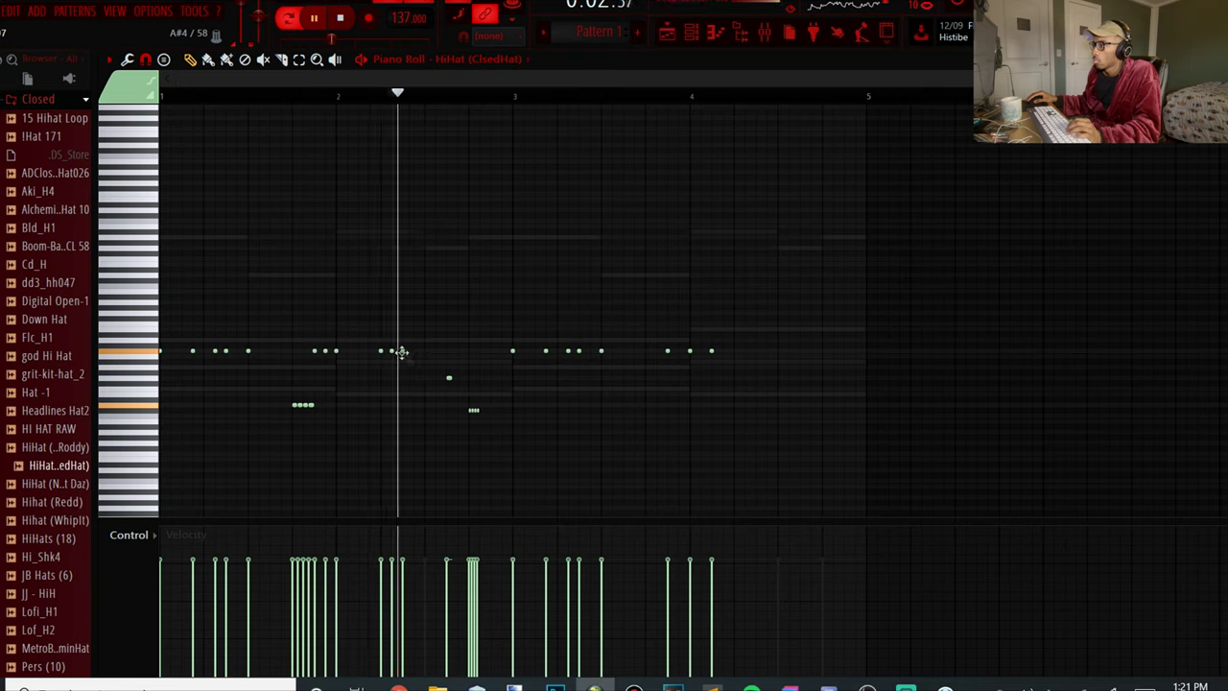
Step: Delete the first hit of the three-hit C5 group in bar 2 and replay from bar 2
click(342, 101)
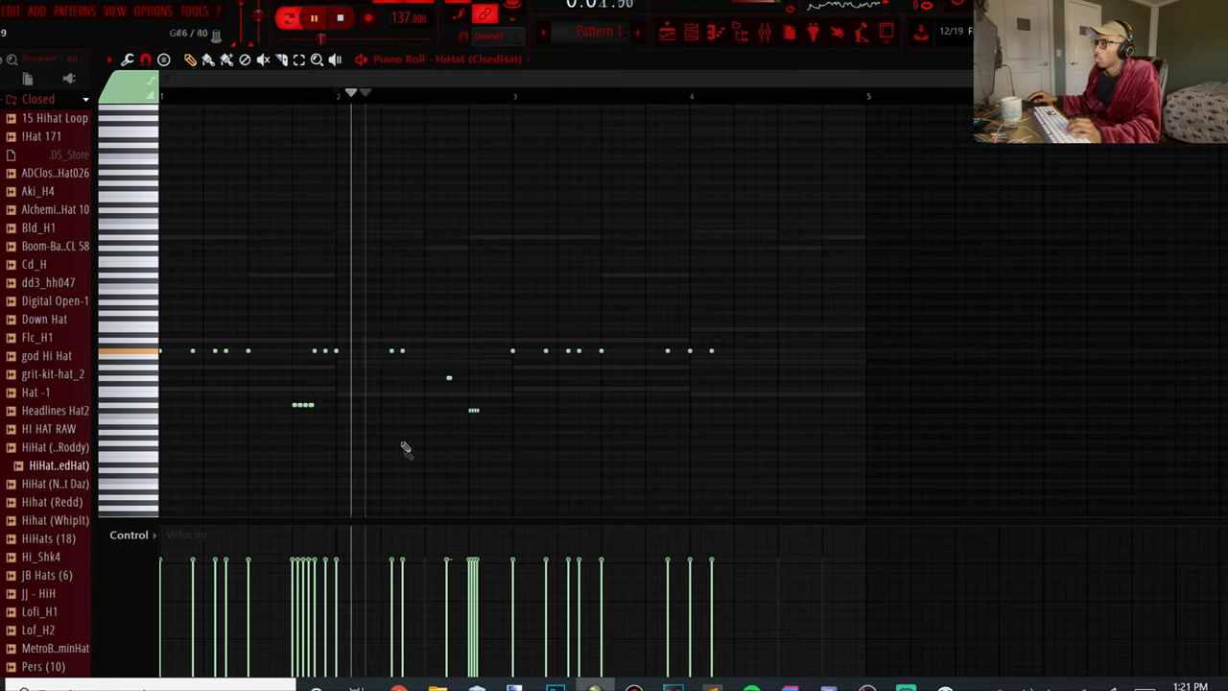
key(space)
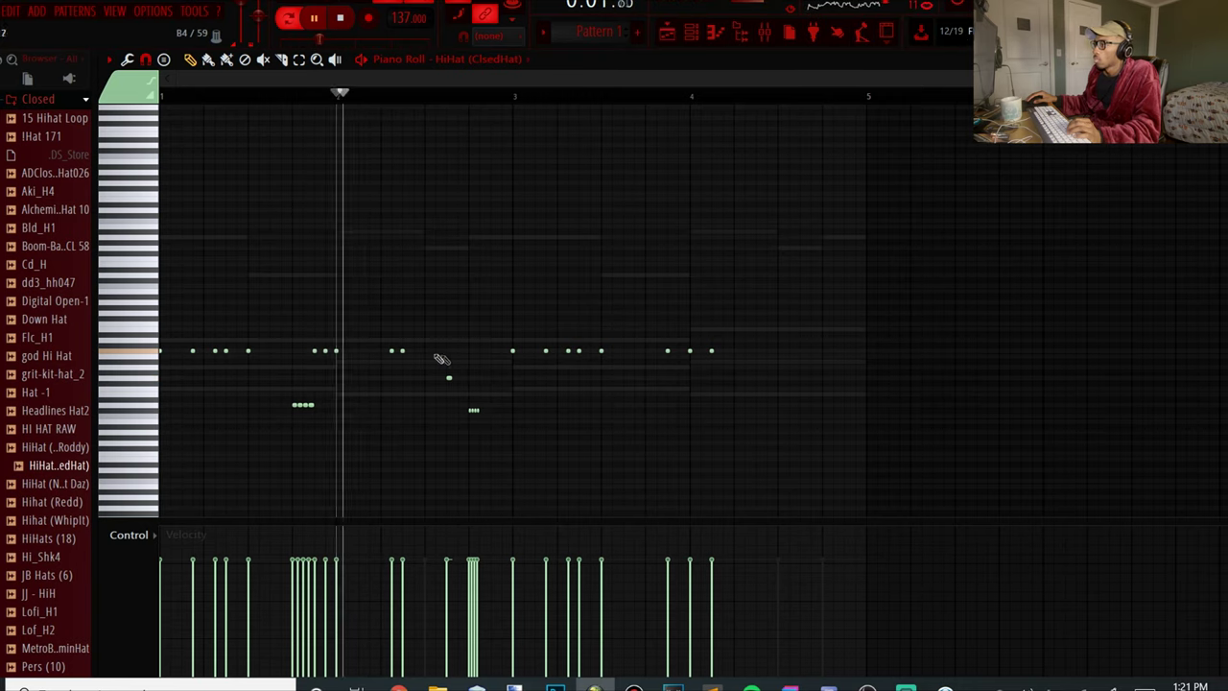
key(space)
Step: Move the single G4 hi-hat in bar 2 to G#4 at beat 3 and audition the change repeatedly
drag(448, 378, 432, 356)
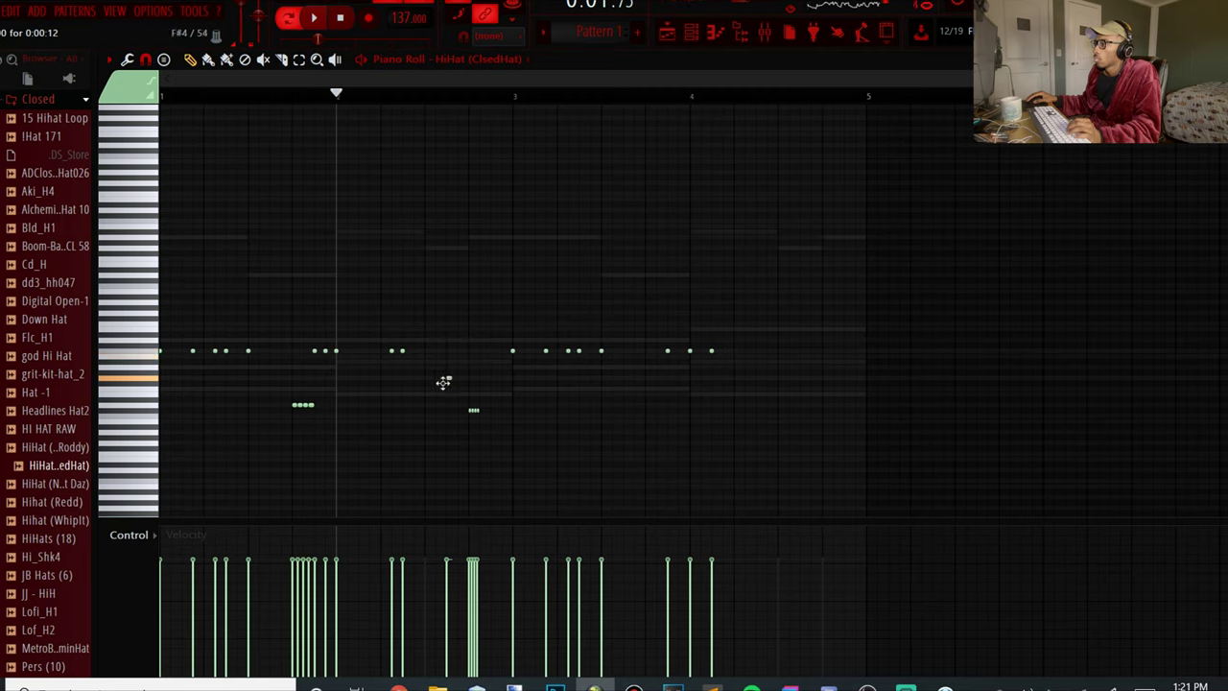
key(space)
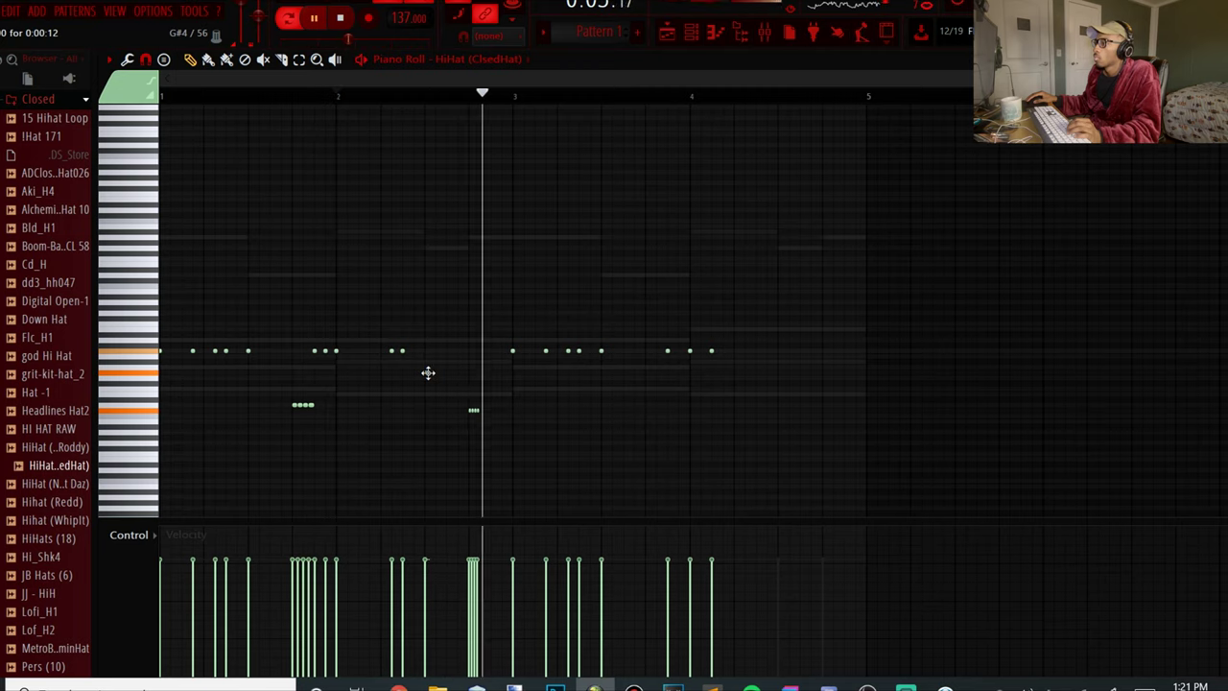
key(space)
key(space)
key(space)
key(space)
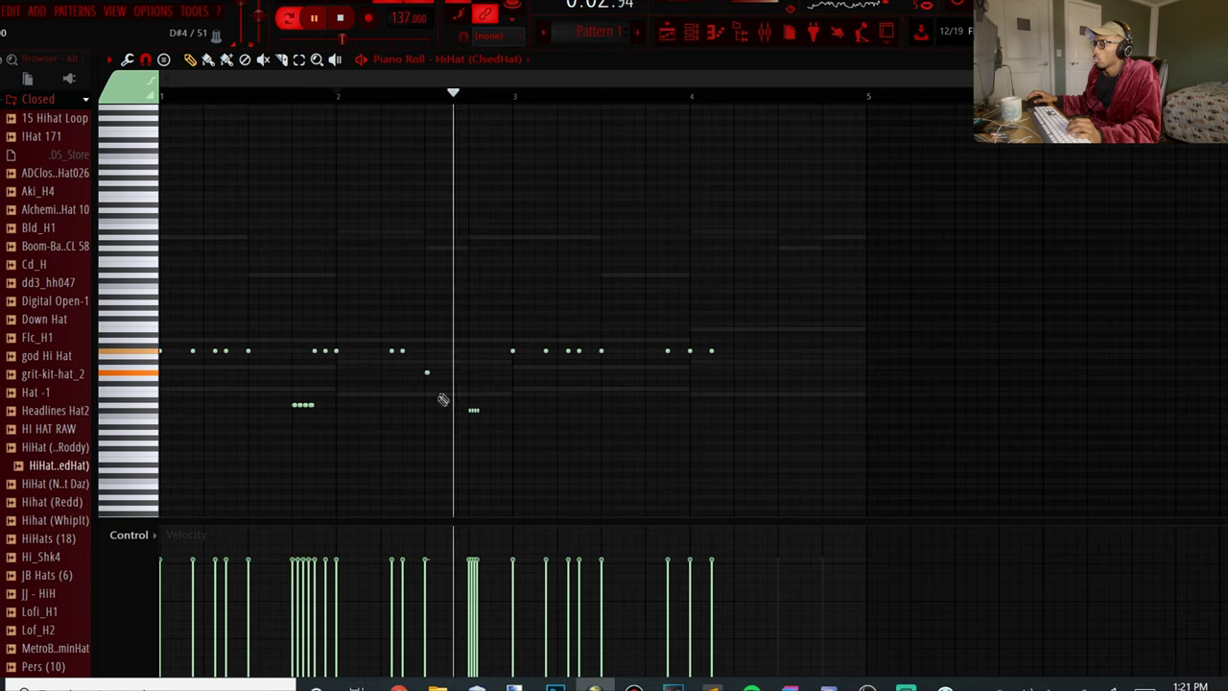
key(space)
Step: Add a C5 hi-hat hit late in bar 2, and replace bar 3's third and fourth hits with one on step 7
click(492, 355)
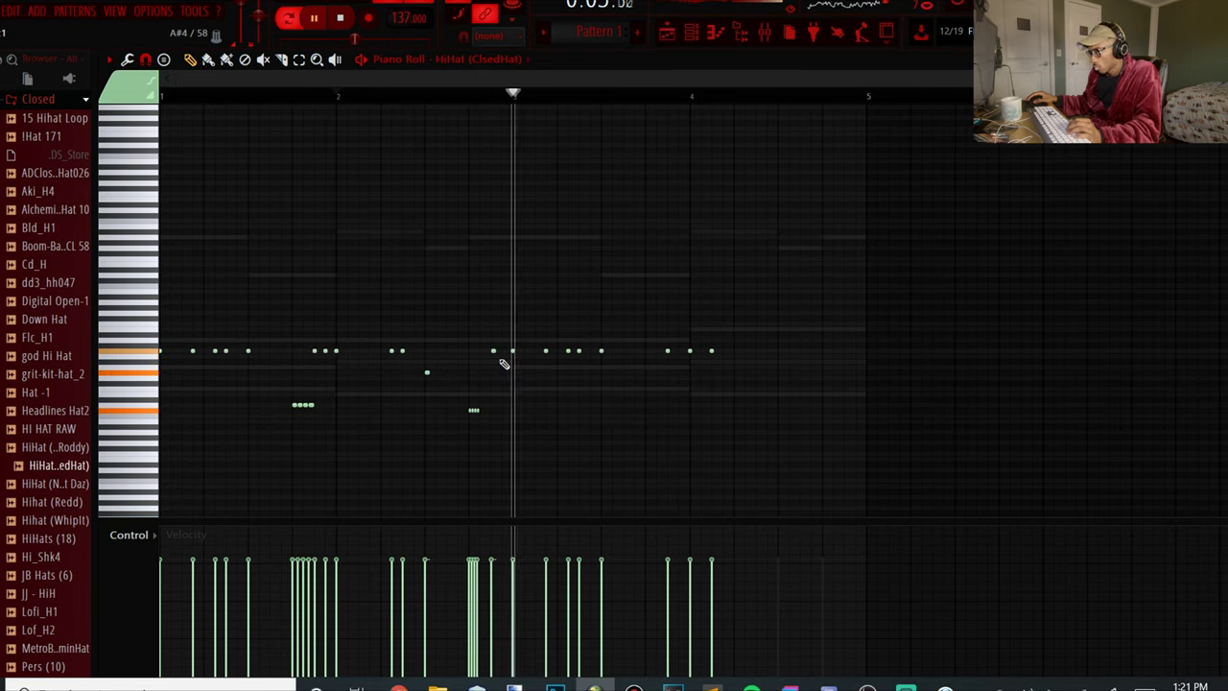
key(space)
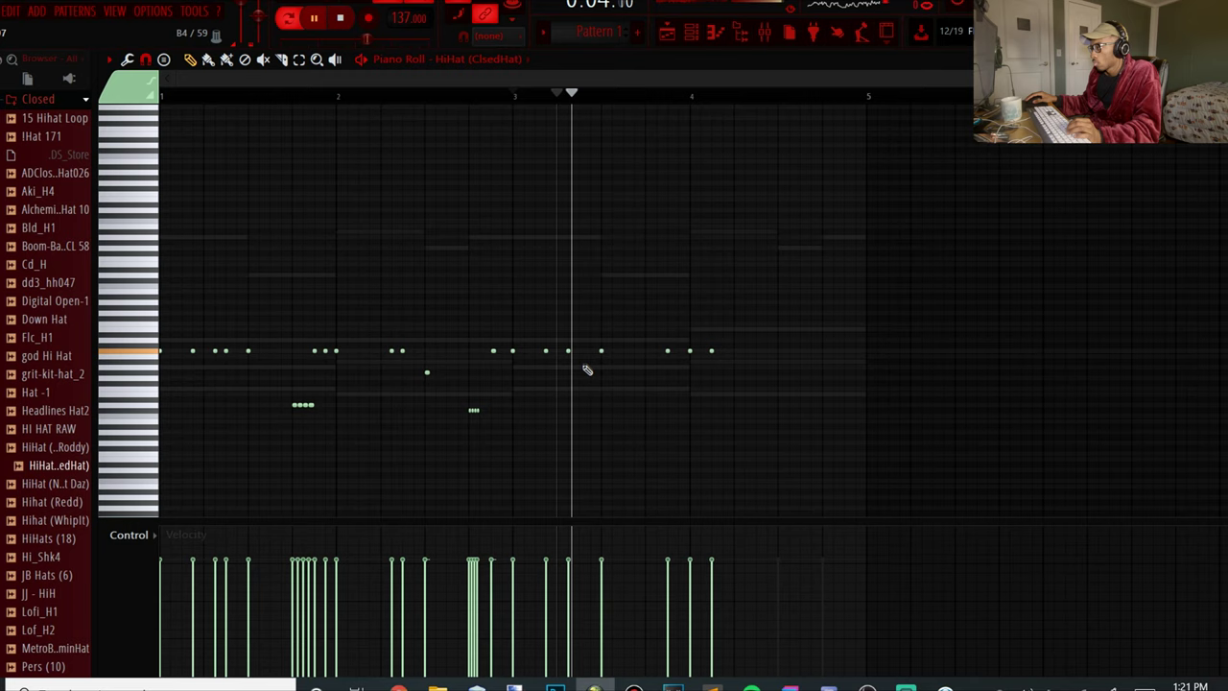
drag(568, 351, 581, 352)
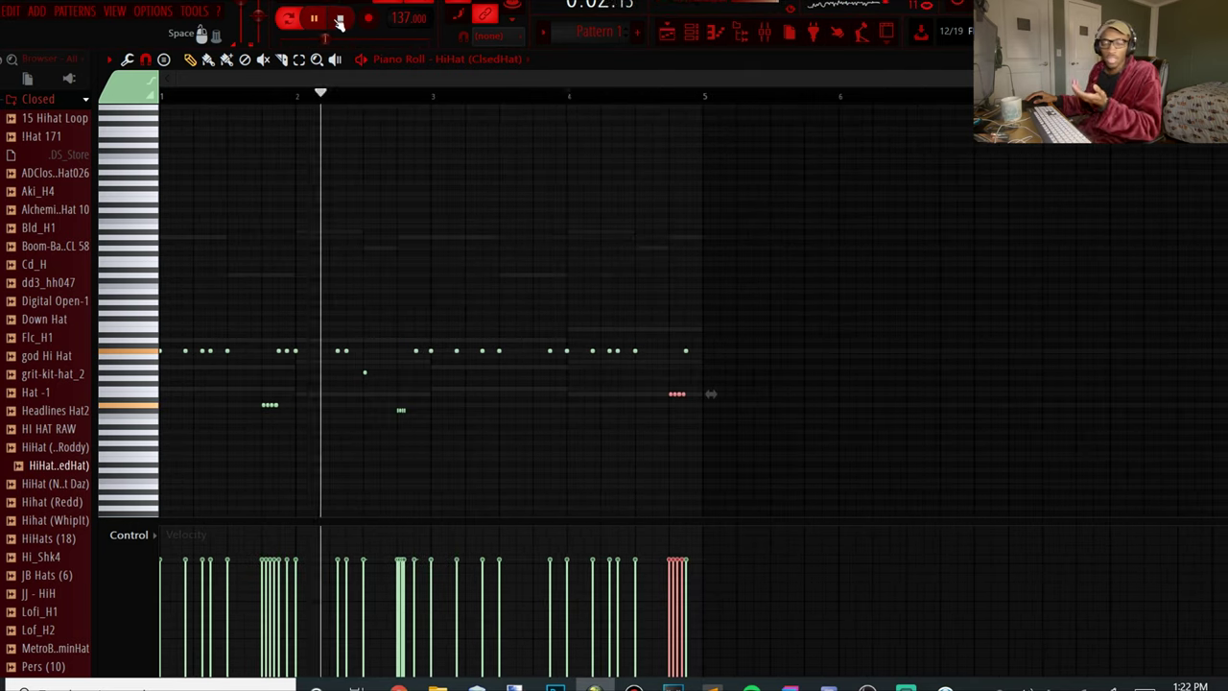
click(341, 22)
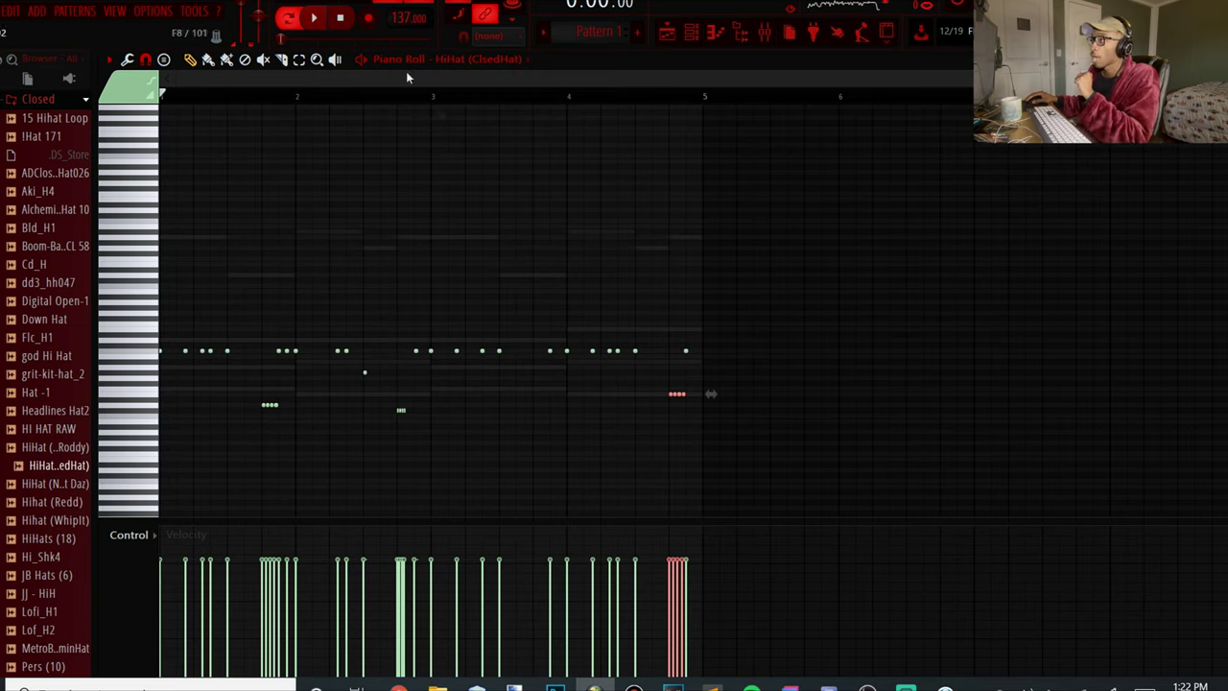
Step: Show the TM-88 Kicks channel's piano roll and place a kick on the first step of bar 1
click(692, 35)
click(364, 199)
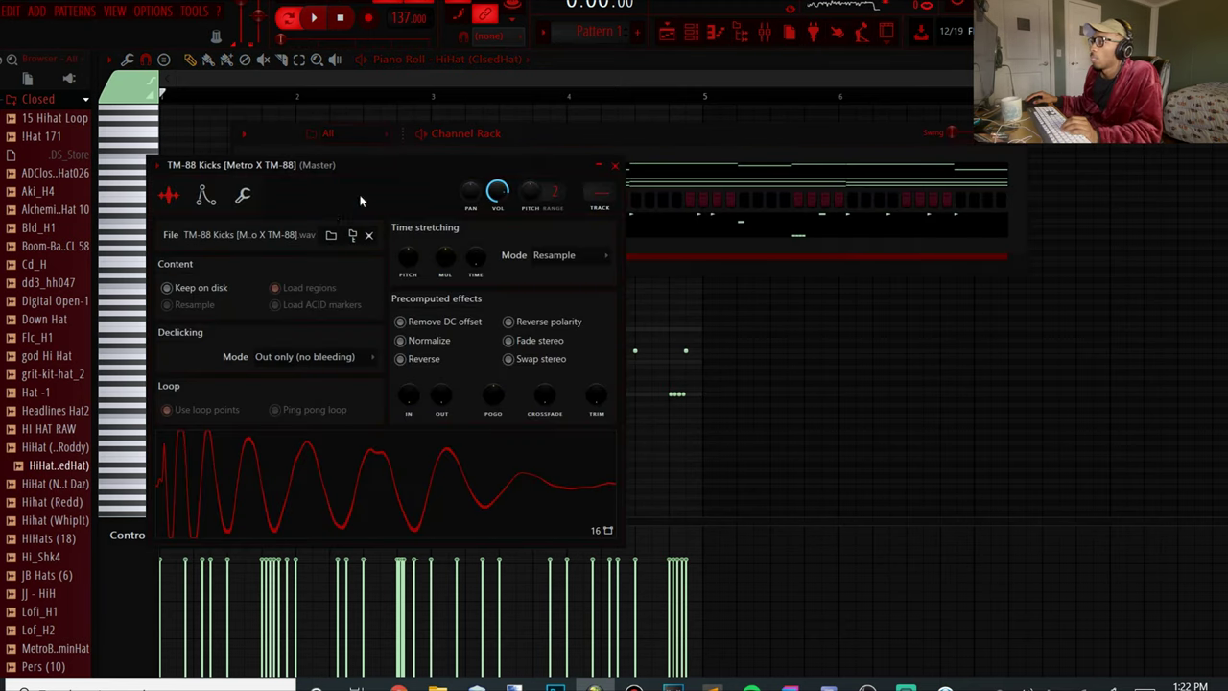
click(517, 132)
right_click(359, 200)
click(416, 201)
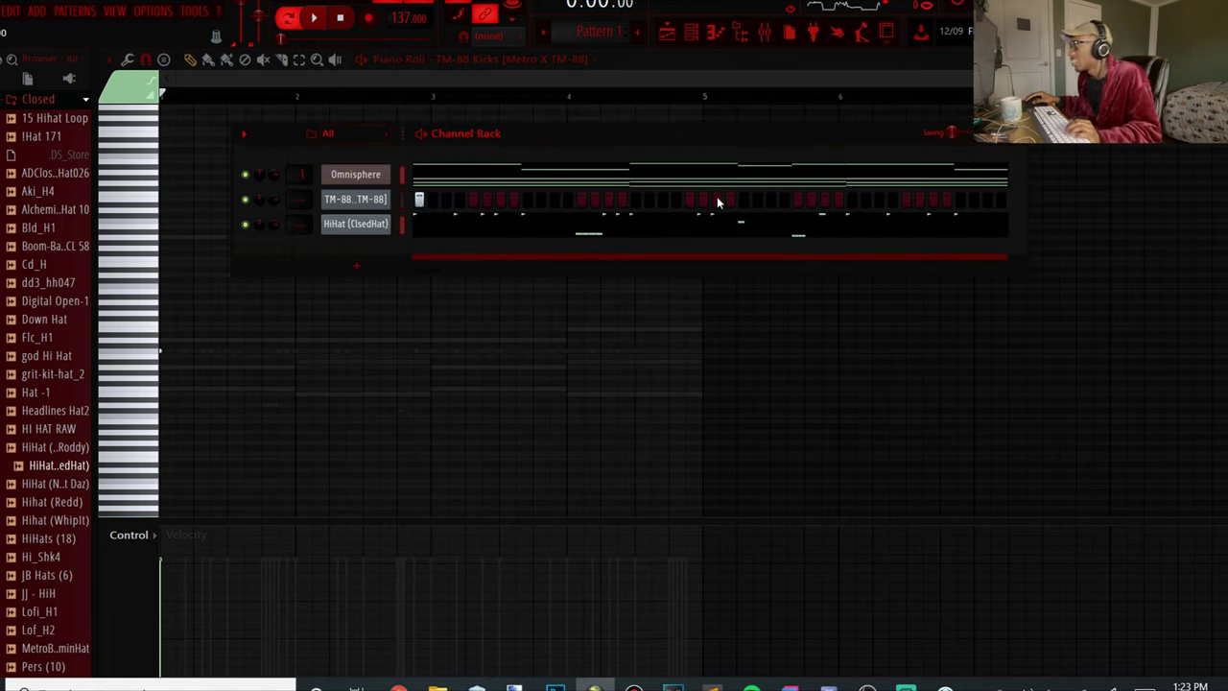
Step: Audition second-kick positions on steps 23 and 24, and settle the kick on step 25
key(space)
click(718, 201)
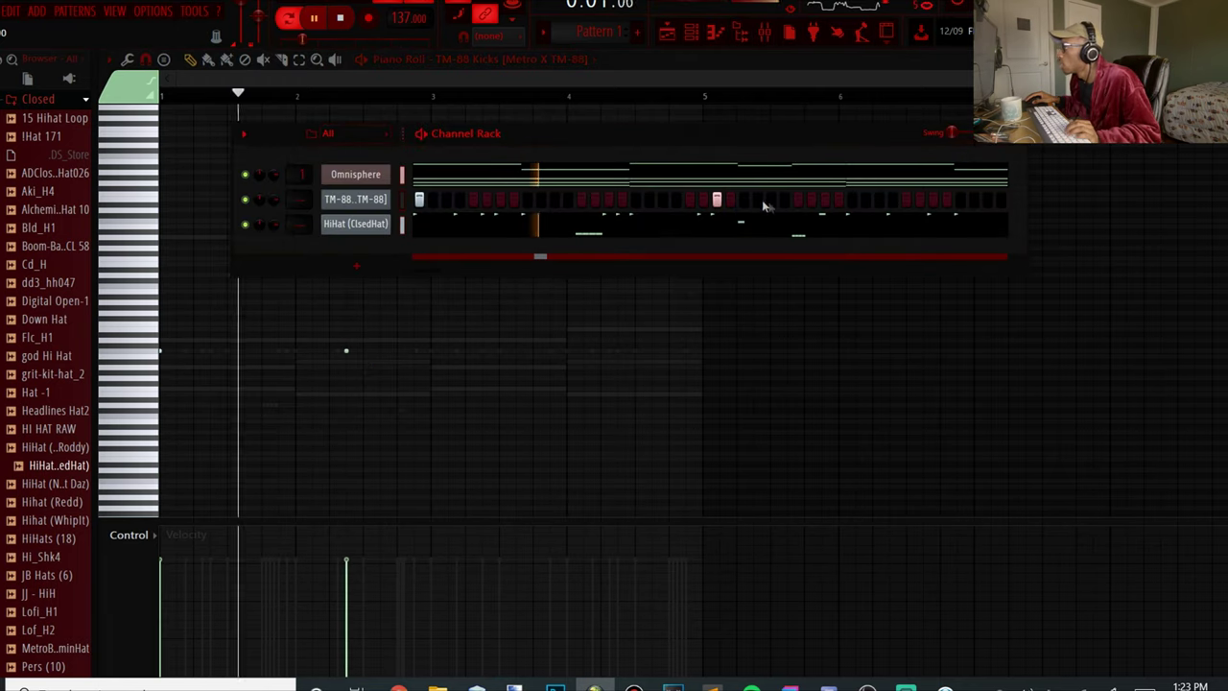
key(space)
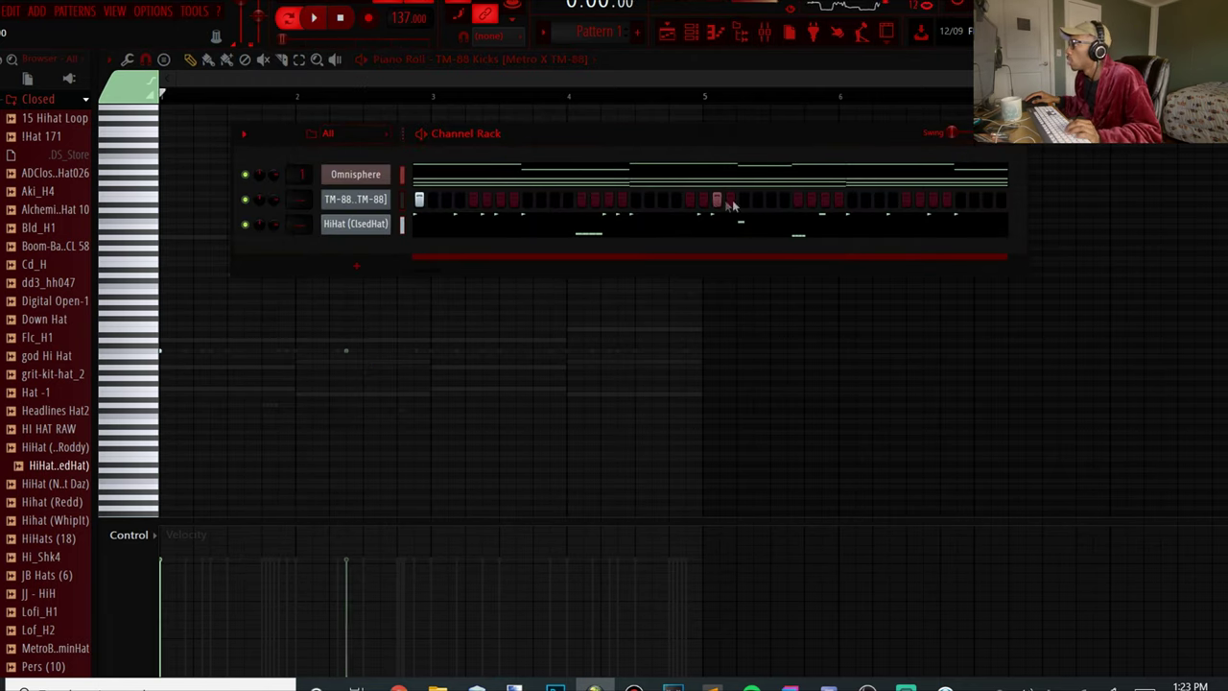
key(space)
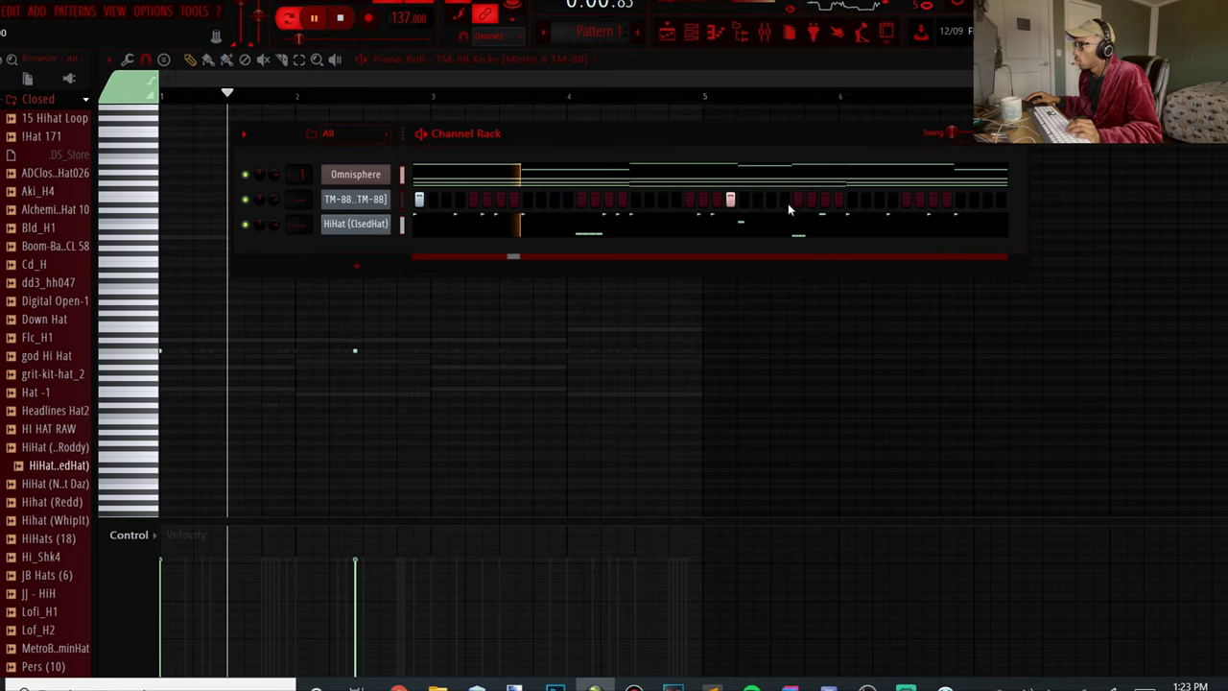
key(space)
Step: Try kicks on steps 28 and 31, then replace them with kicks on steps 29 and 33 while playing the pattern
click(784, 198)
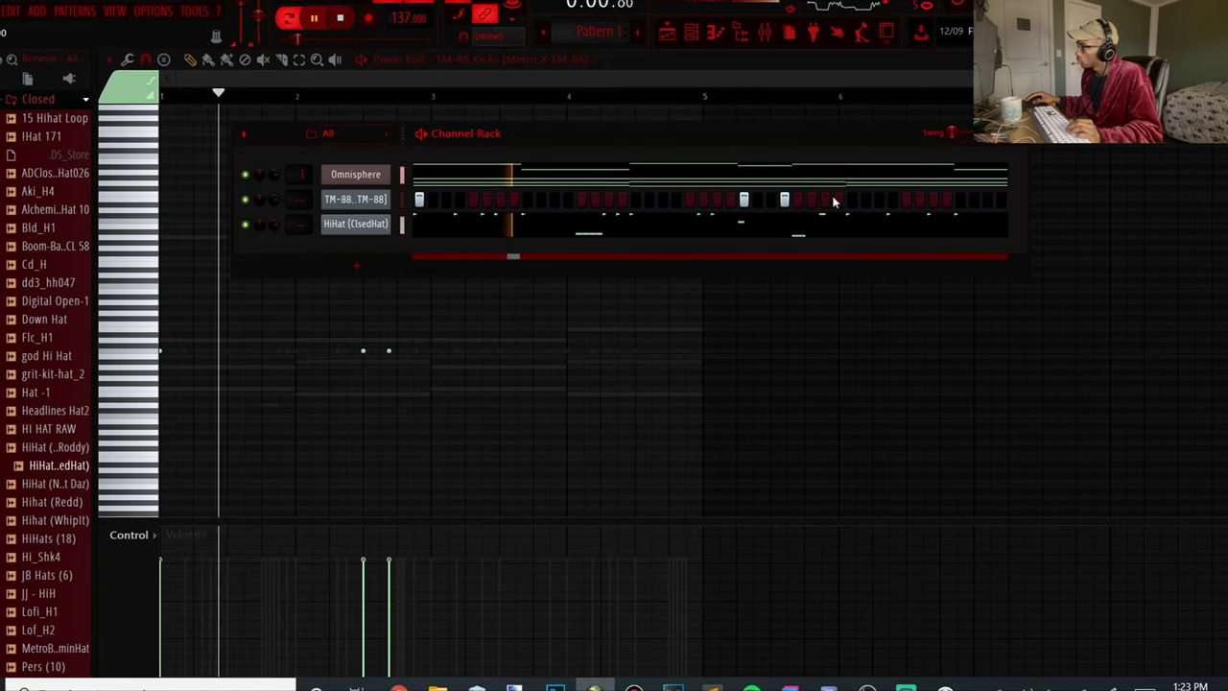
click(826, 199)
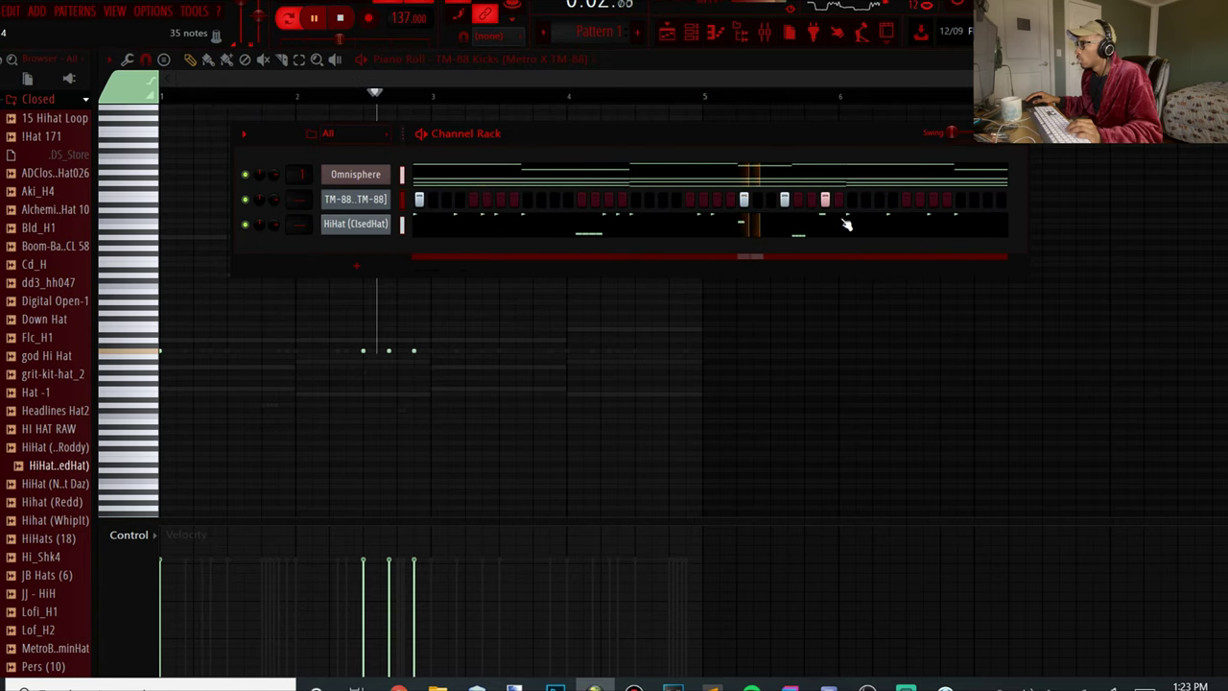
click(785, 200)
key(space)
click(852, 200)
key(space)
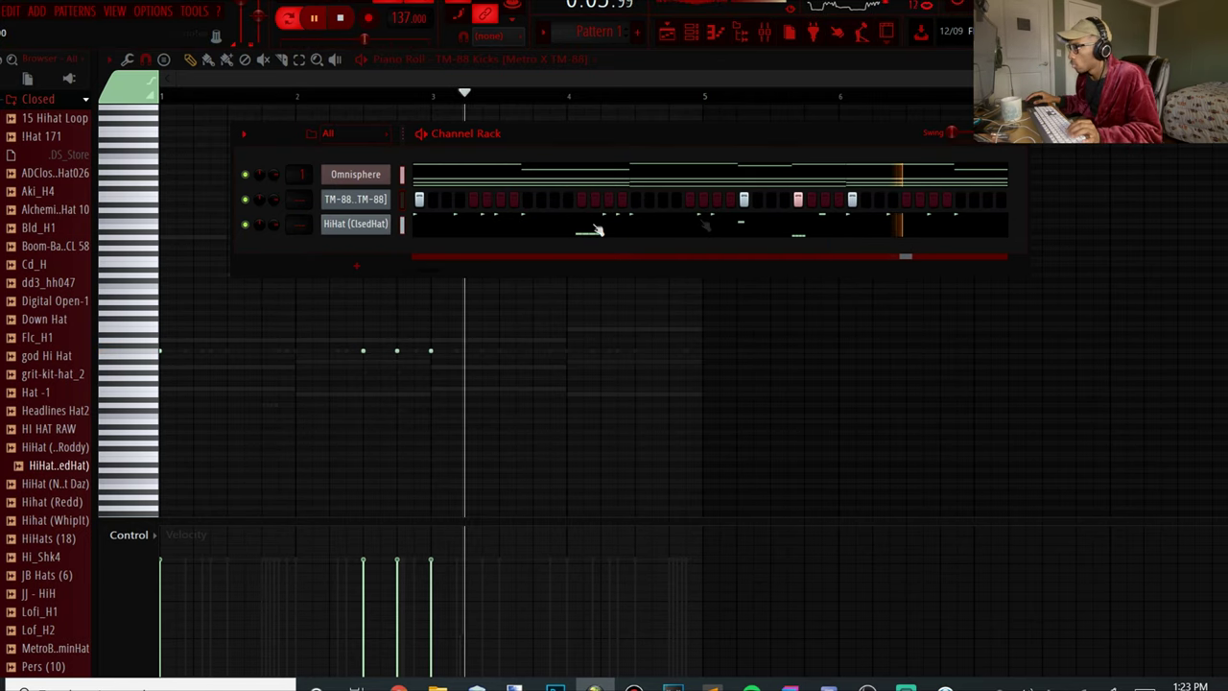
Step: Examine the Omnisphere chord and melody notes in the piano roll, then return to the channel rack
right_click(384, 178)
click(427, 198)
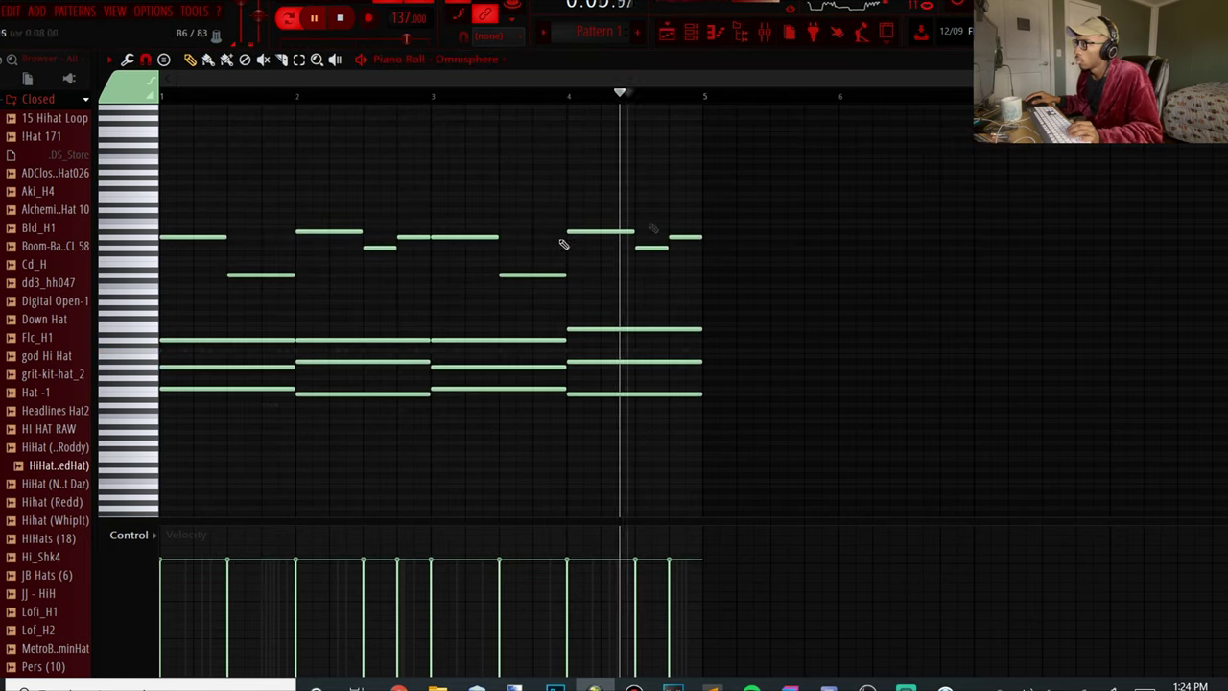
key(F6)
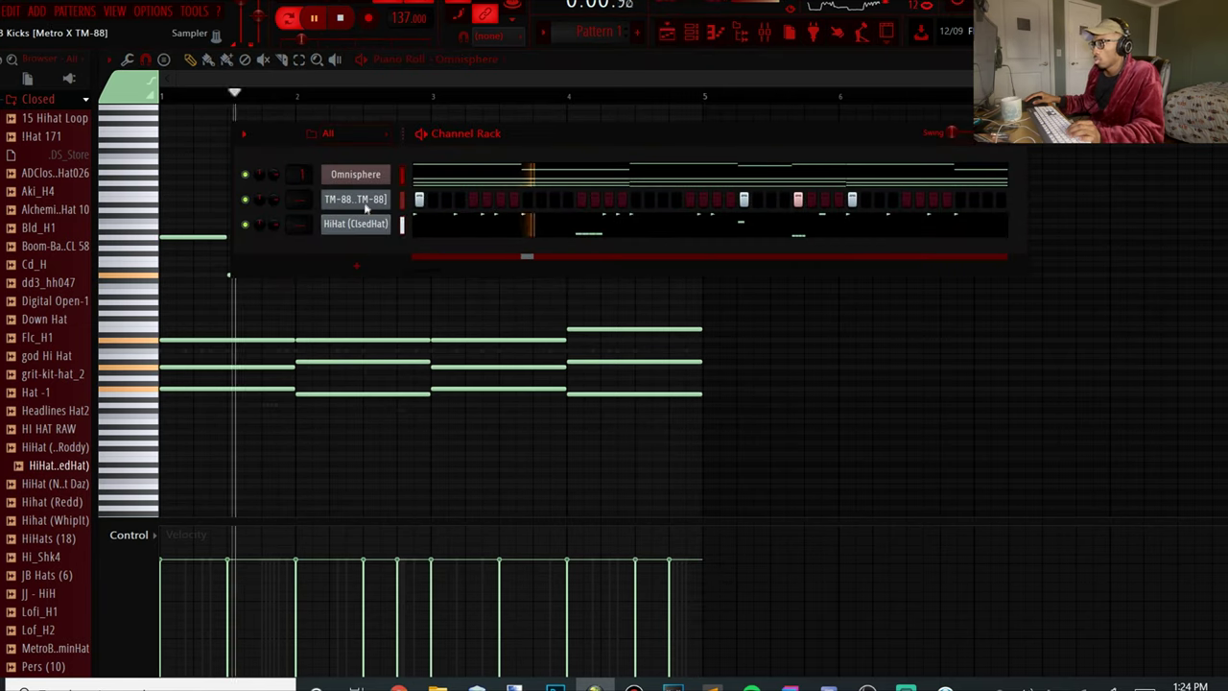
Step: Duplicate the three kick notes starting at beat 3 of bar 2 to beat 3 of bar 4
right_click(364, 204)
click(413, 213)
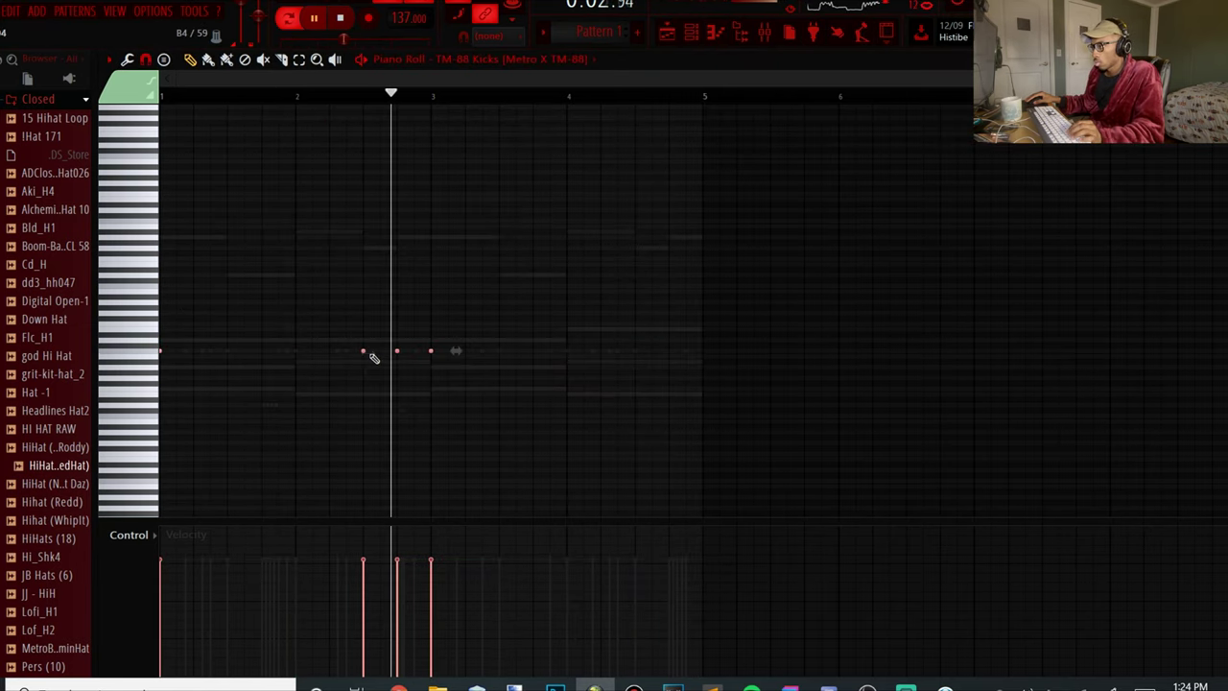
drag(363, 352, 633, 350)
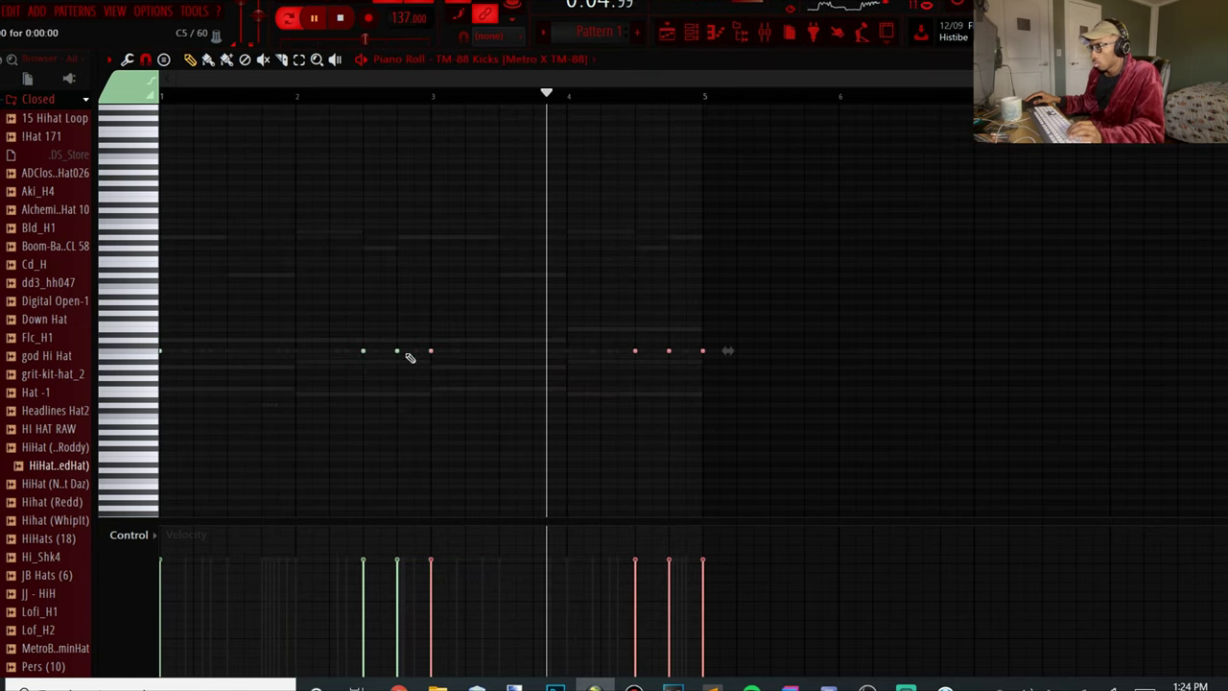
Step: Deselect the duplicated kicks, delete the one at the start of bar 5, and play the pattern
click(430, 350)
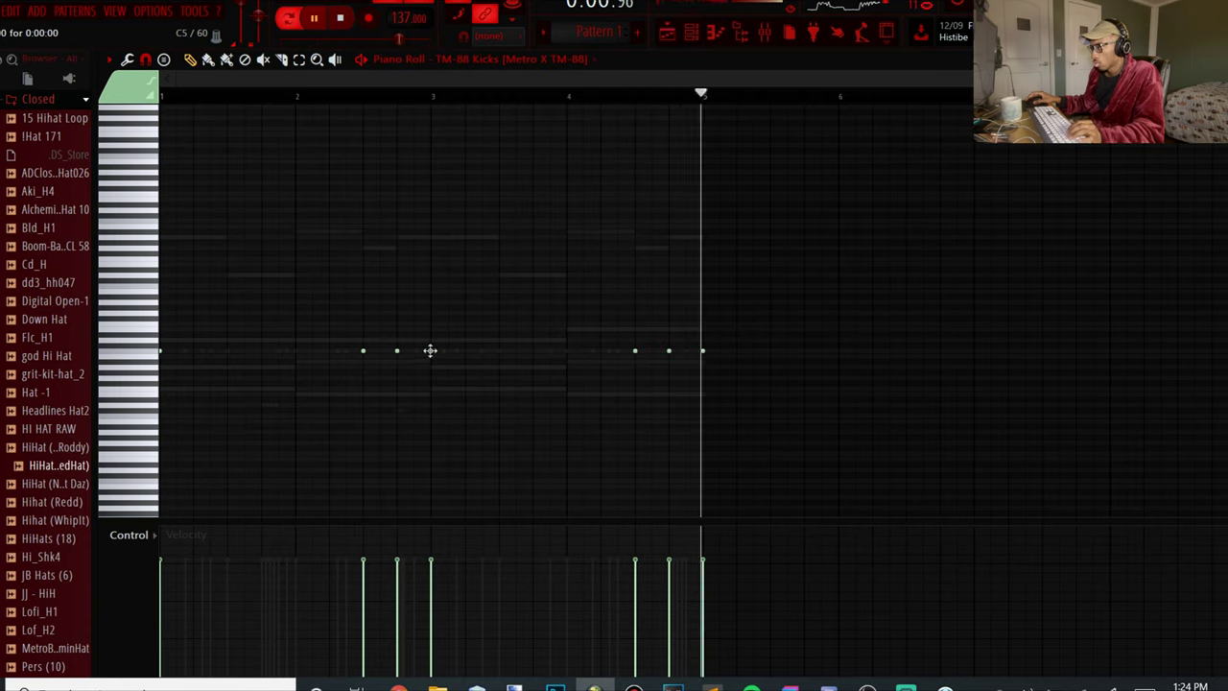
key(space)
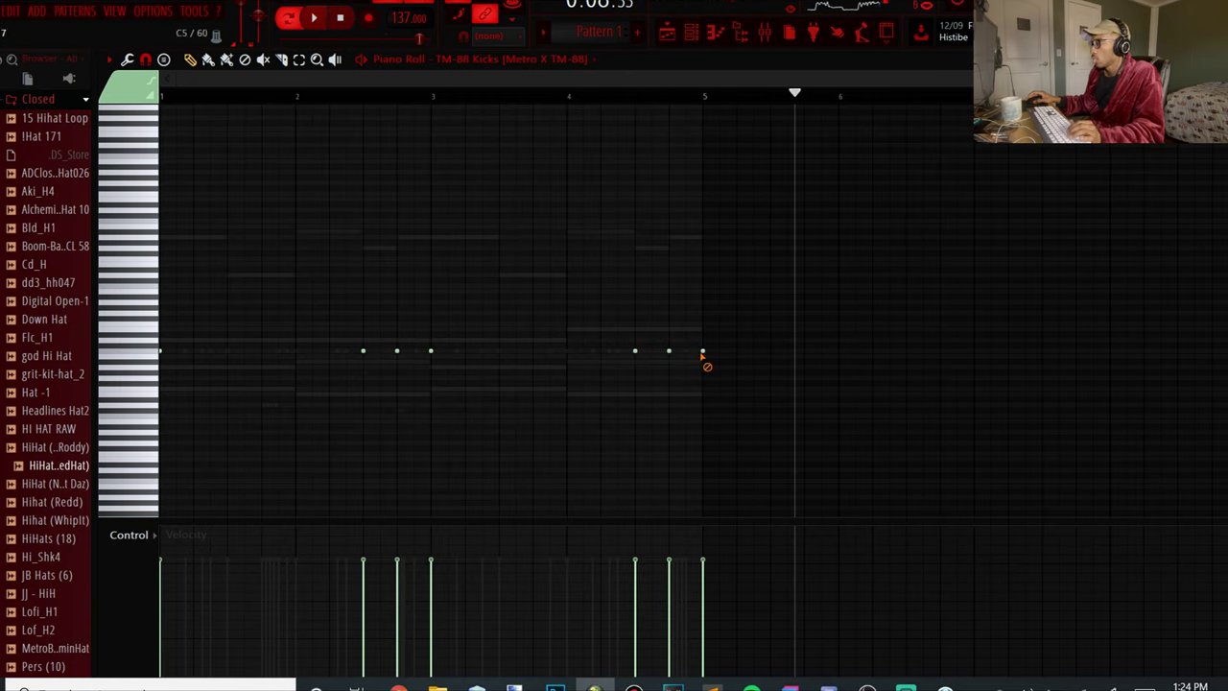
key(space)
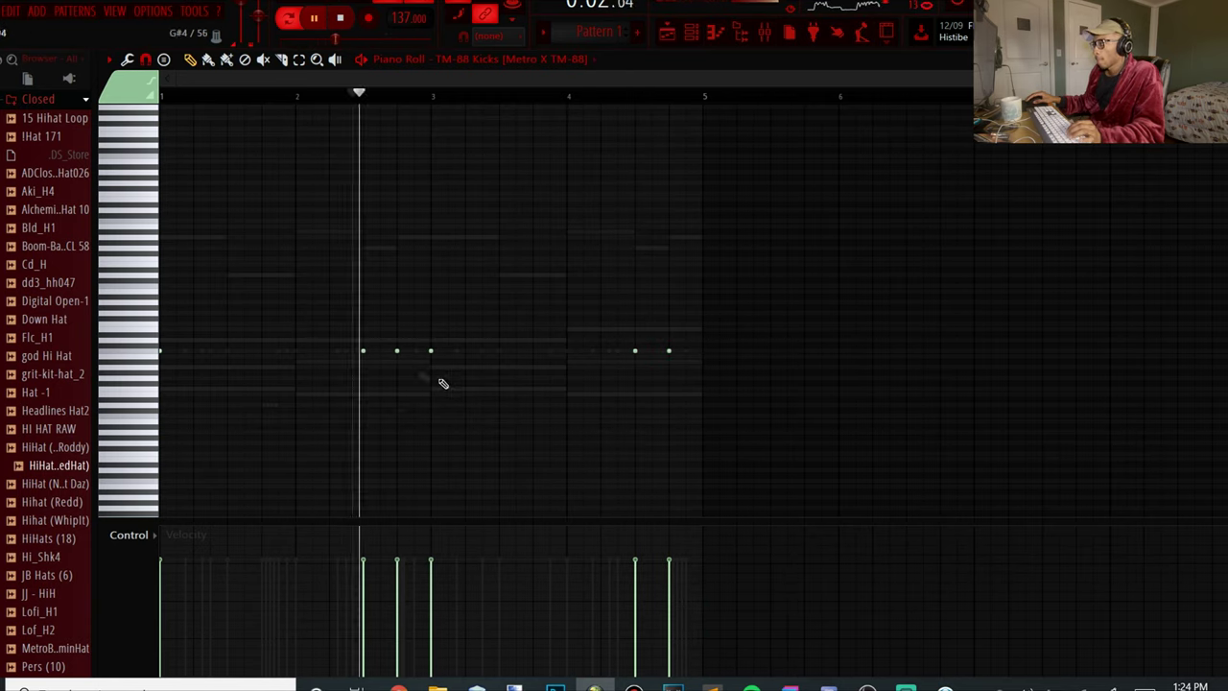
Step: Raise the velocity of all the kick notes to near maximum, then return to the channel rack
click(698, 40)
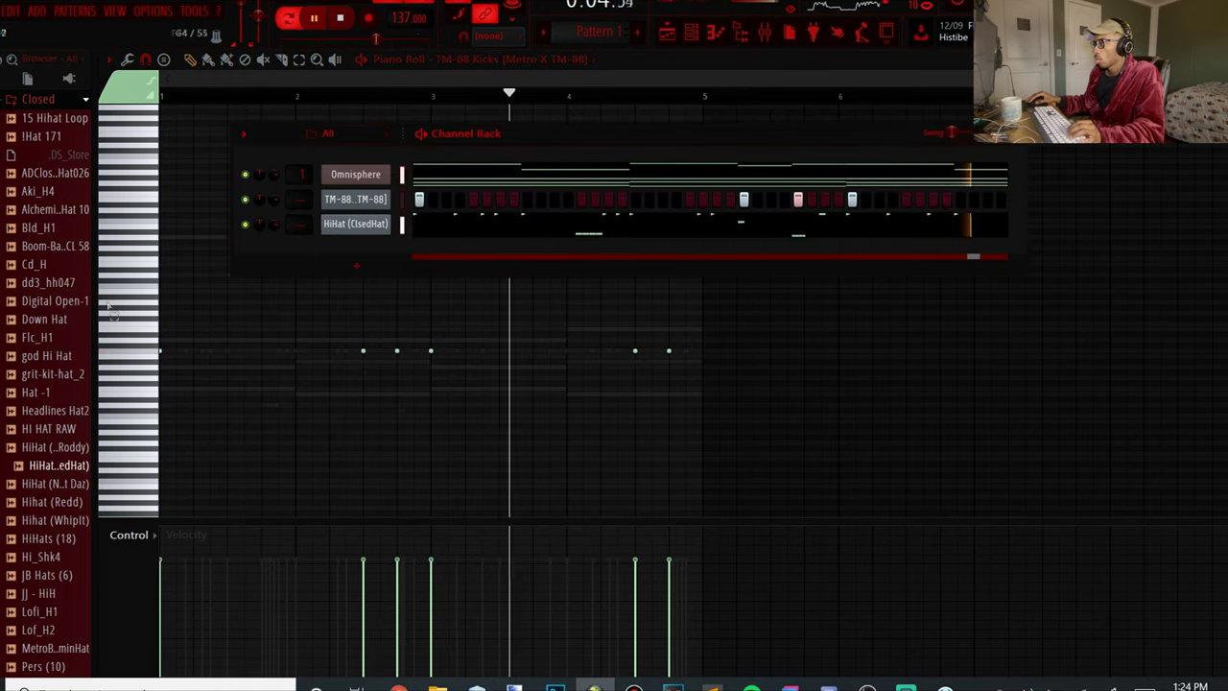
drag(163, 280, 811, 383)
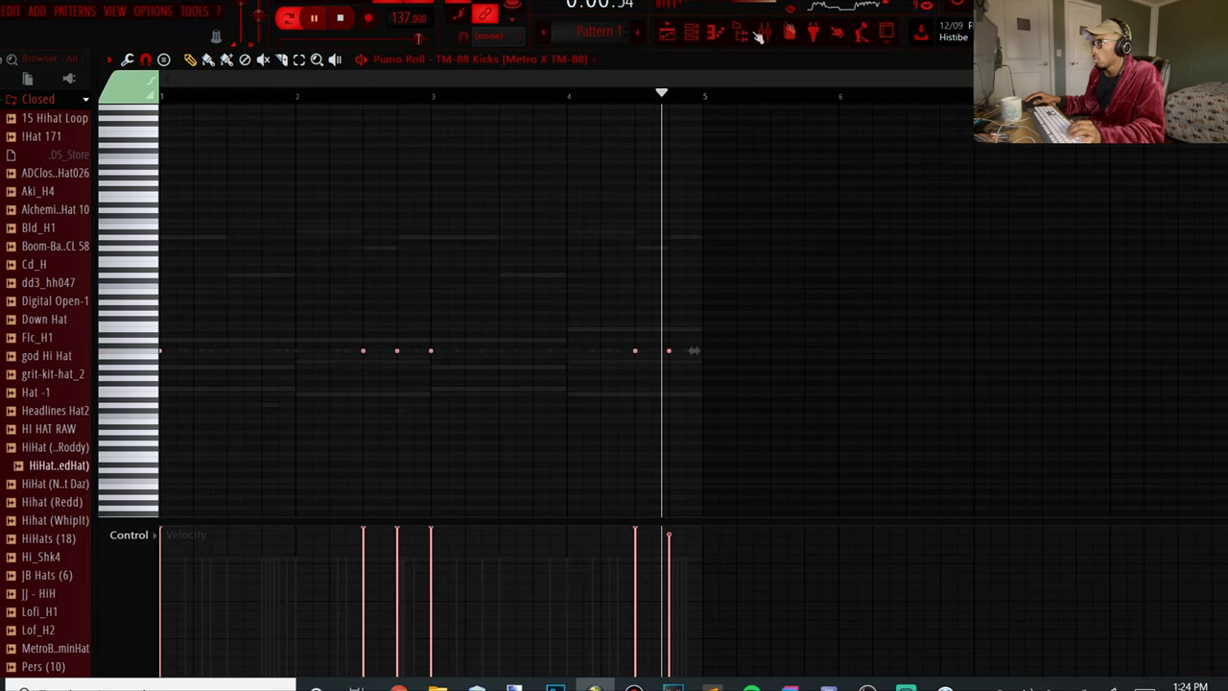
click(691, 34)
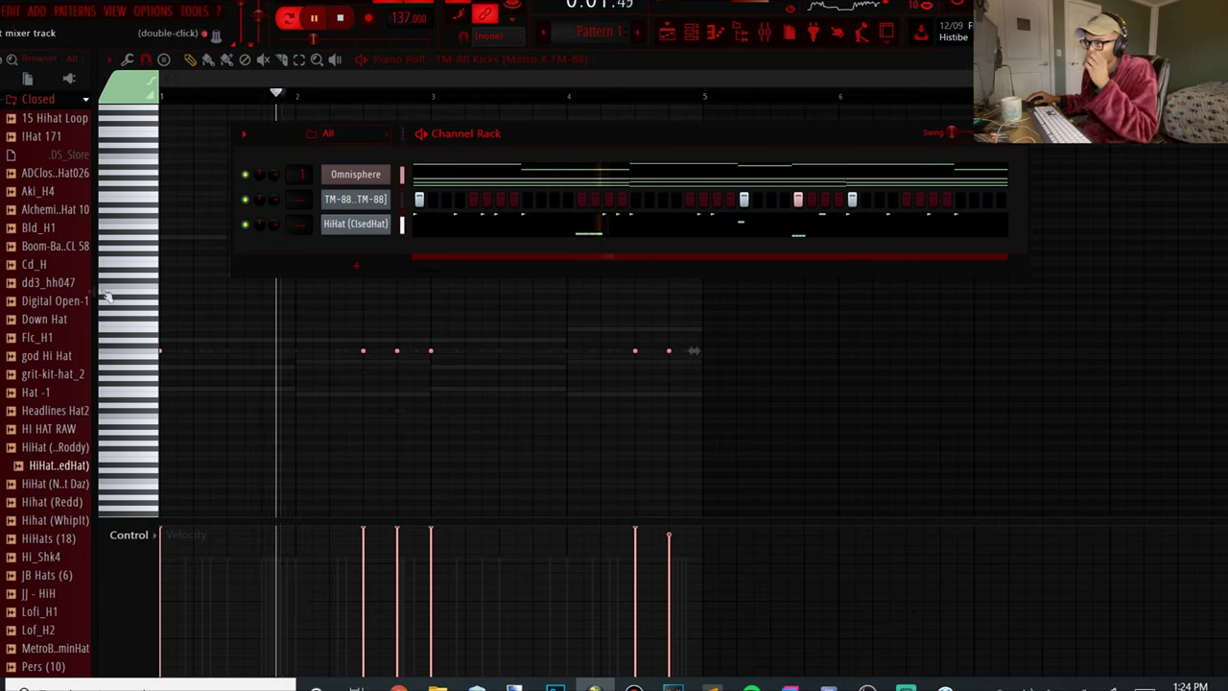
Step: Load Snare (7) from the Suicideboy drum kit's Snares folder as a new channel below the hi-hat
click(68, 79)
click(30, 159)
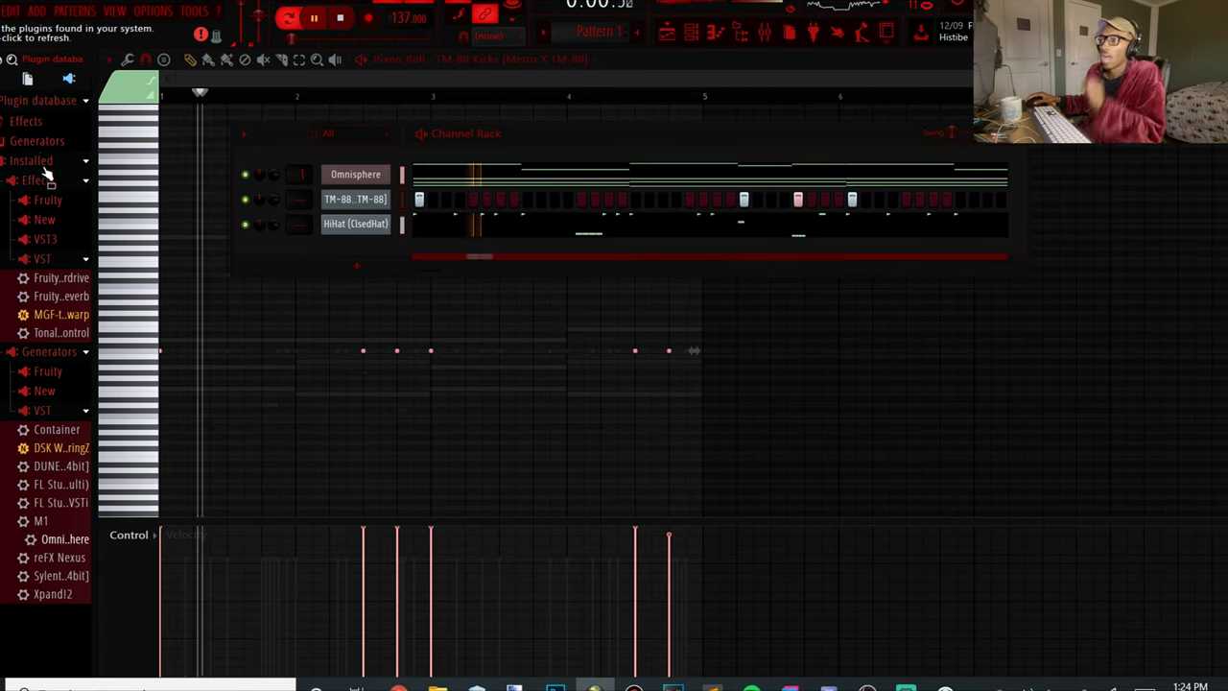
key(space)
click(28, 79)
scroll(48, 239, up, 10)
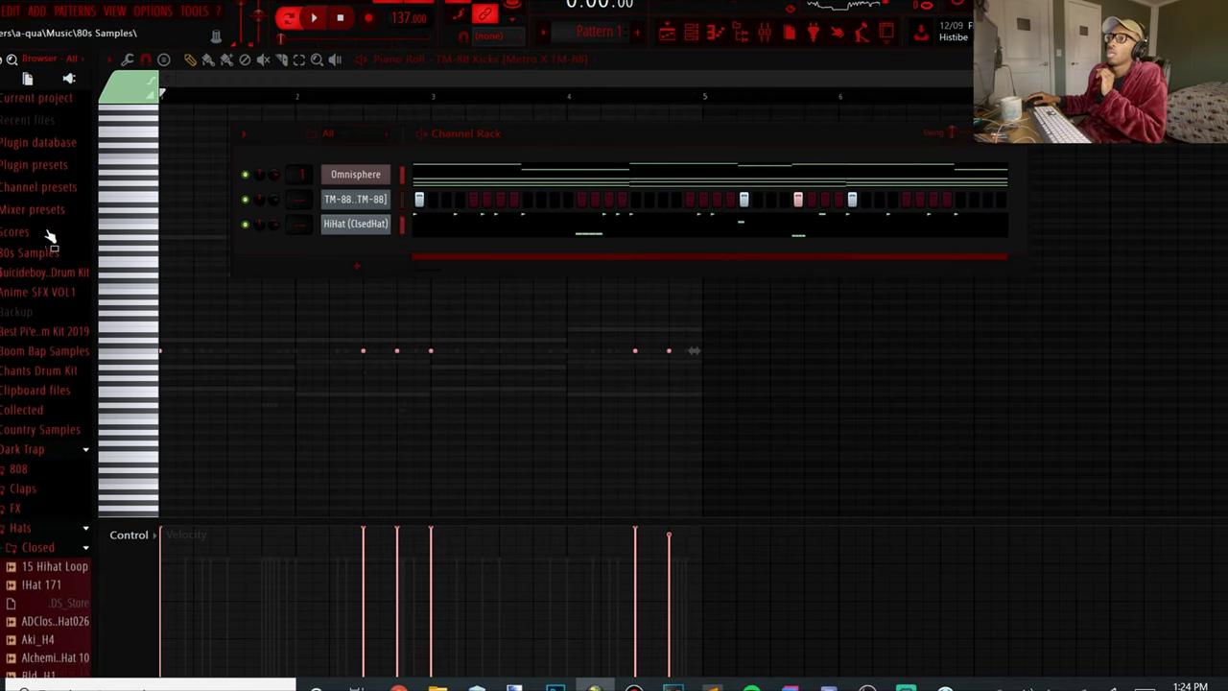
click(26, 275)
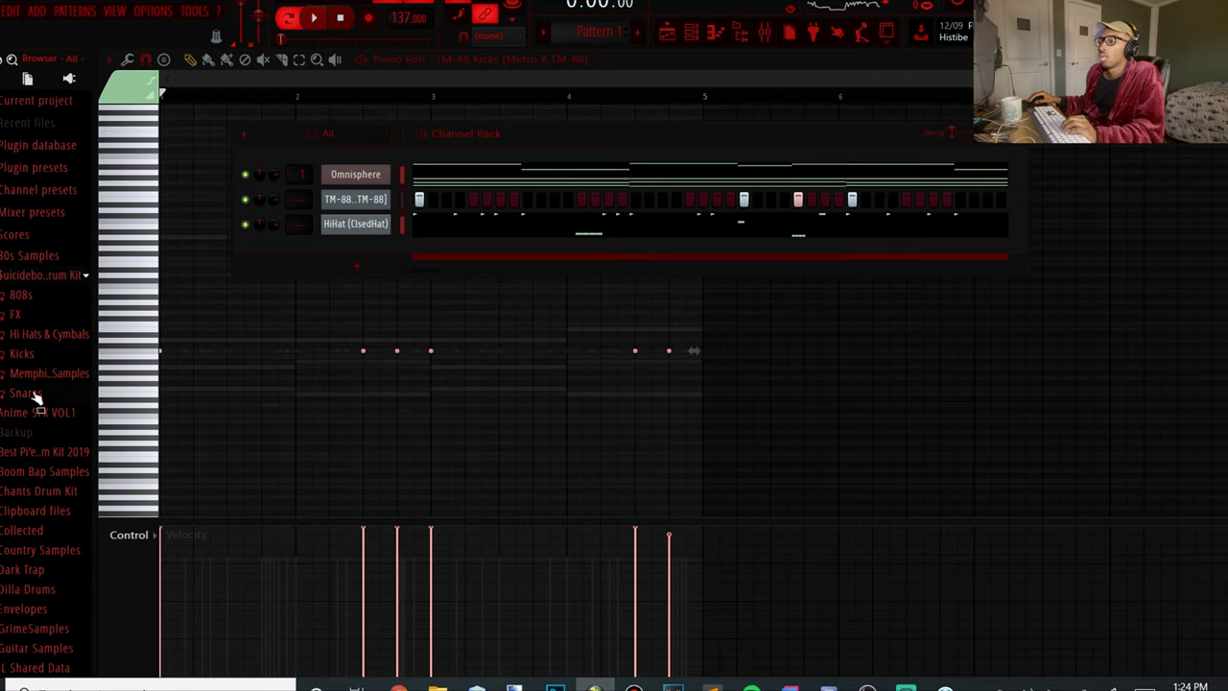
click(34, 393)
click(37, 448)
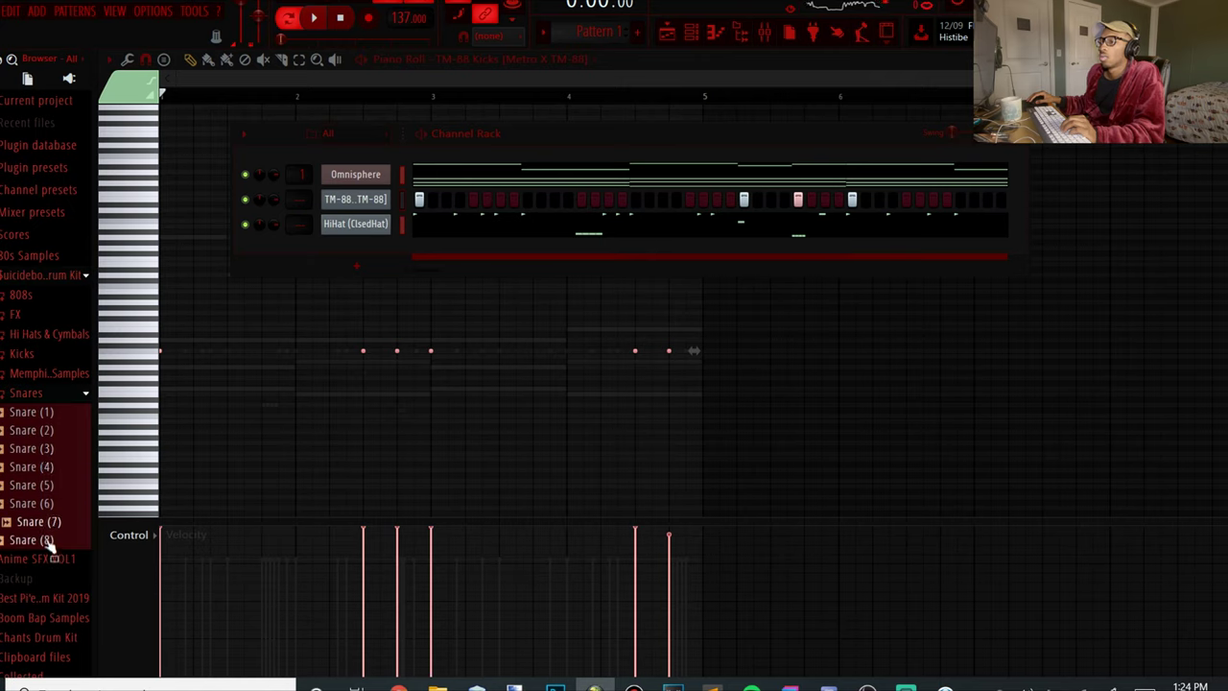
drag(361, 252, 364, 252)
Step: Turn off the loop points for the Snare (7) sample and return to its step row
key(space)
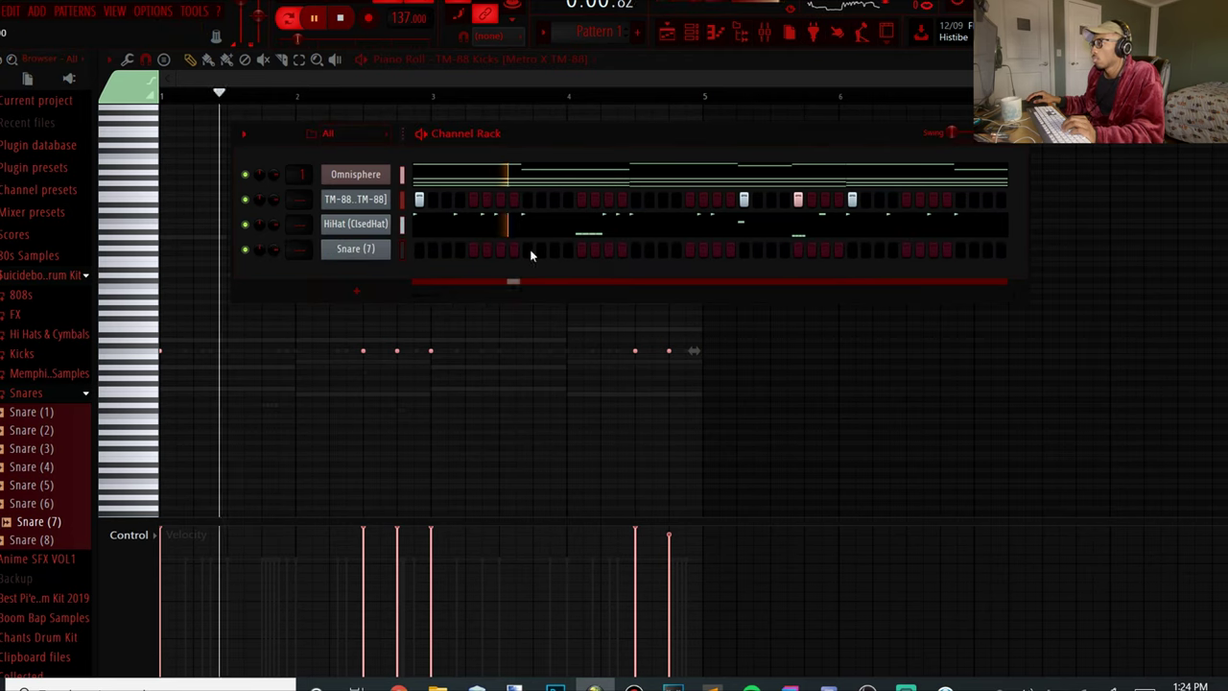
click(388, 252)
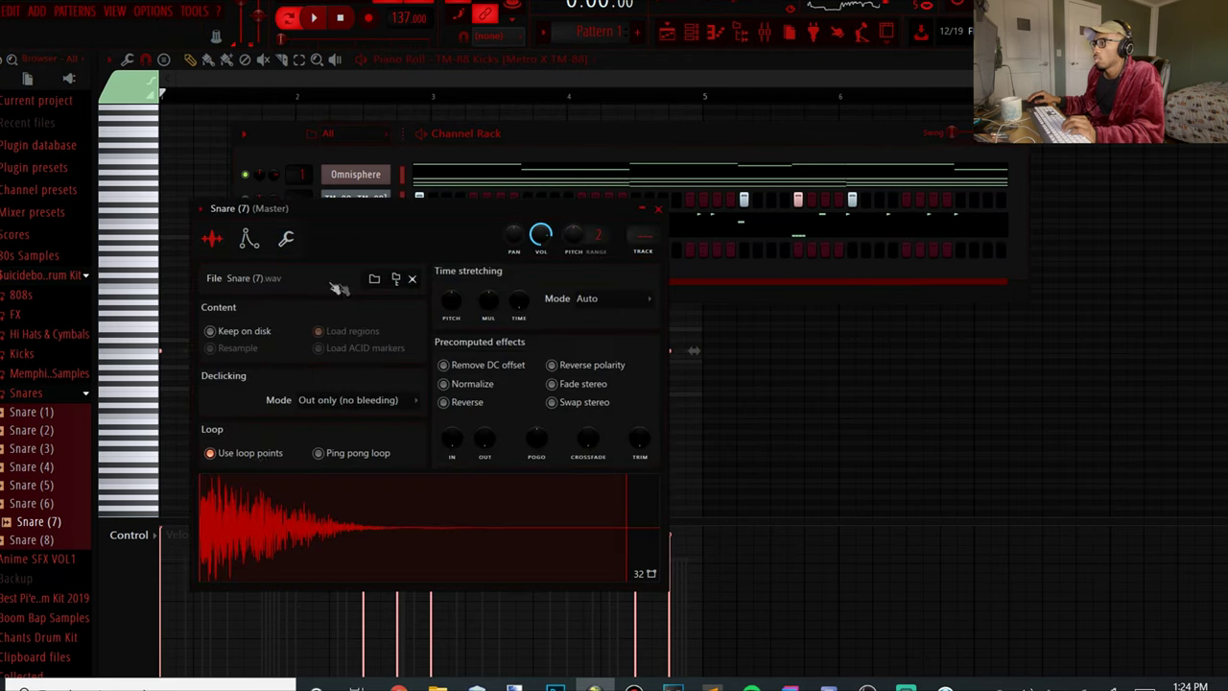
click(673, 136)
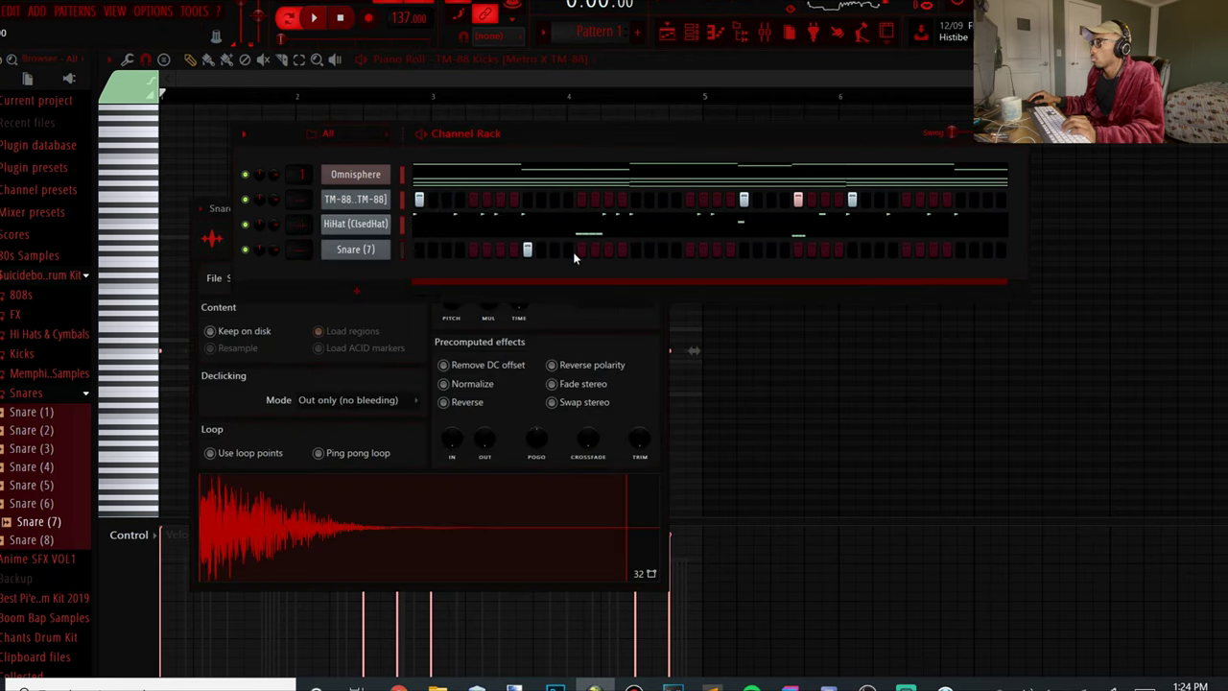
Step: Place snares on beat 3 of all four bars, at steps 9, 25, 41 and 57, and play the pattern
key(space)
click(527, 249)
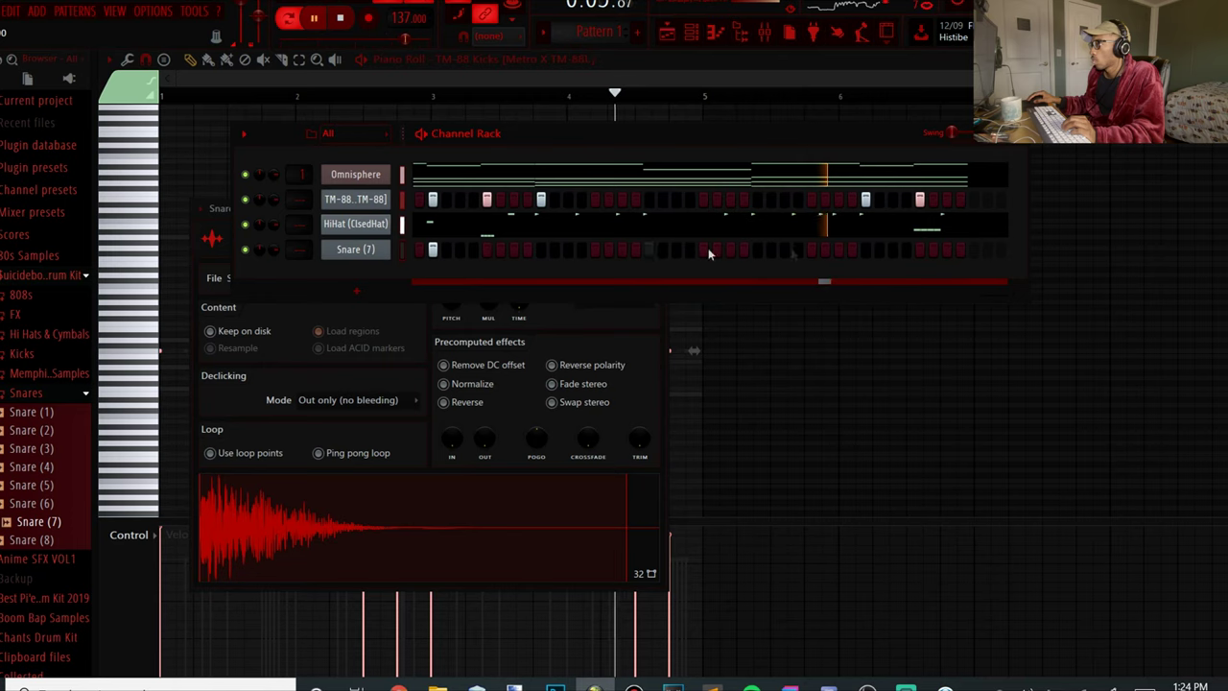
click(865, 249)
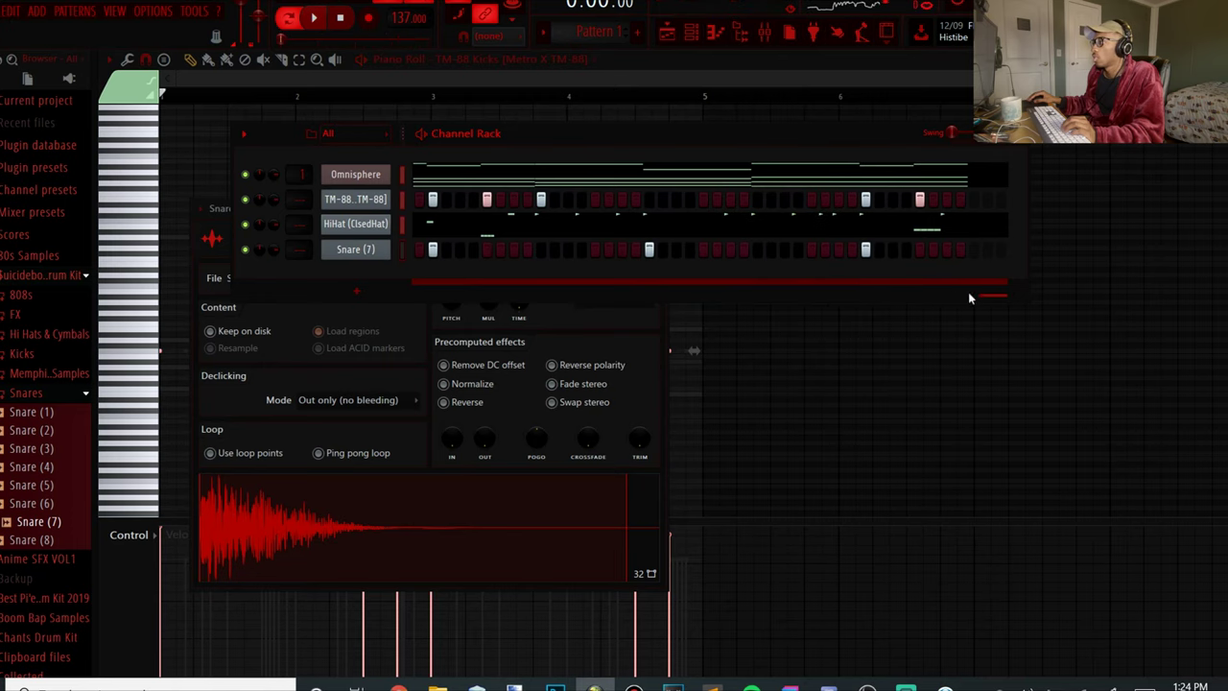
key(space)
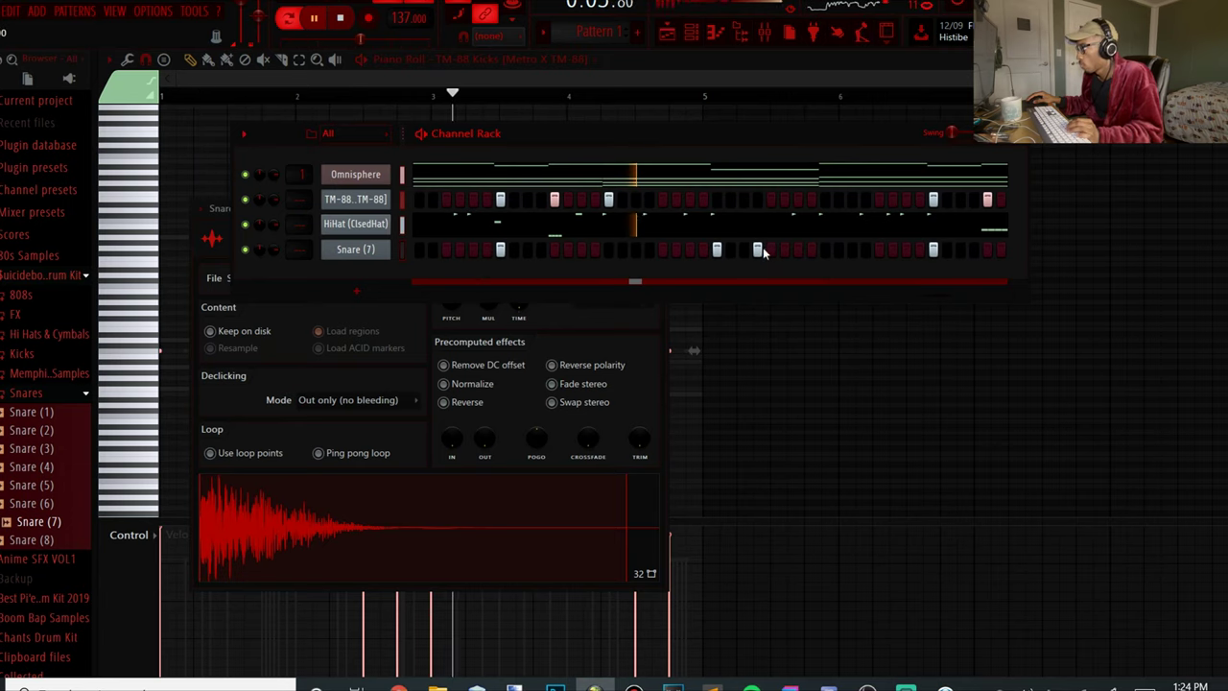
Step: Audition an extra snare on steps 44 and 45, and settle it on step 47
click(770, 249)
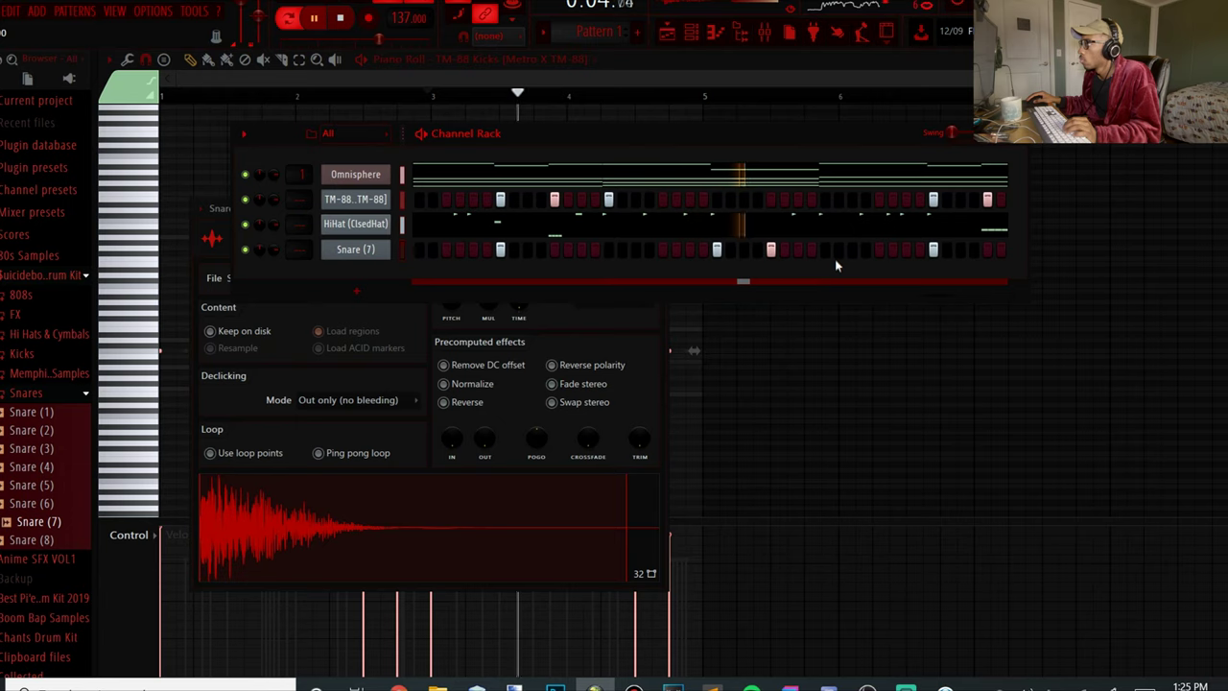
click(797, 250)
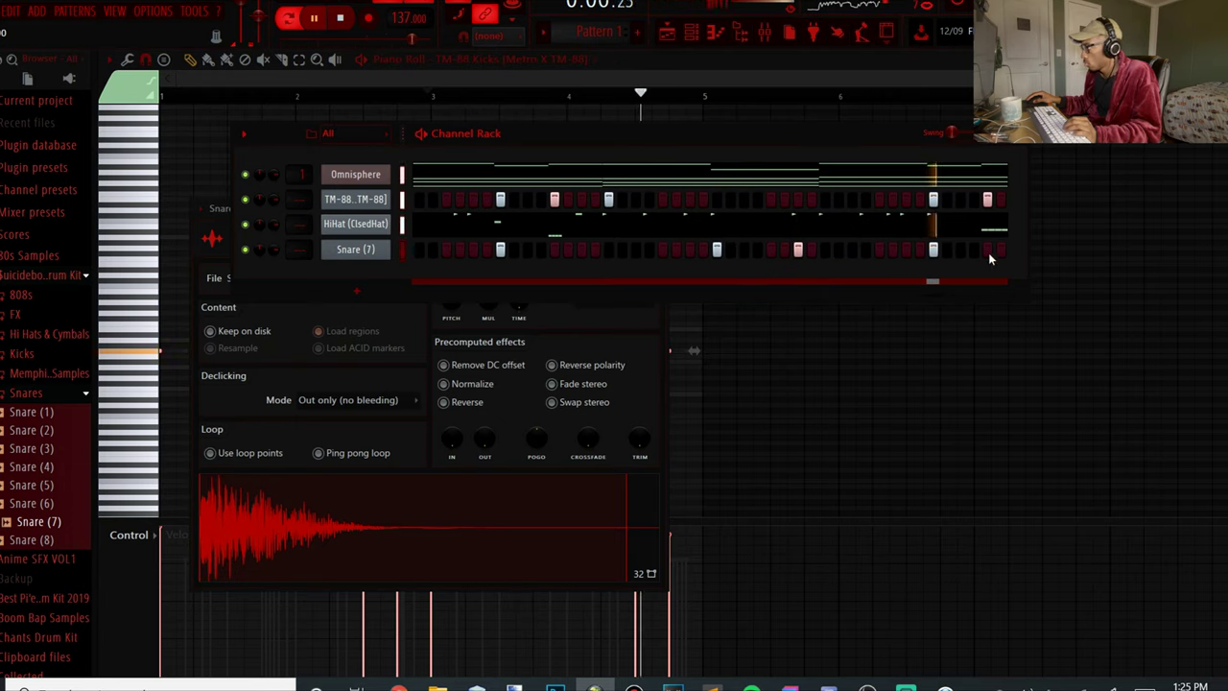
drag(934, 295, 1086, 296)
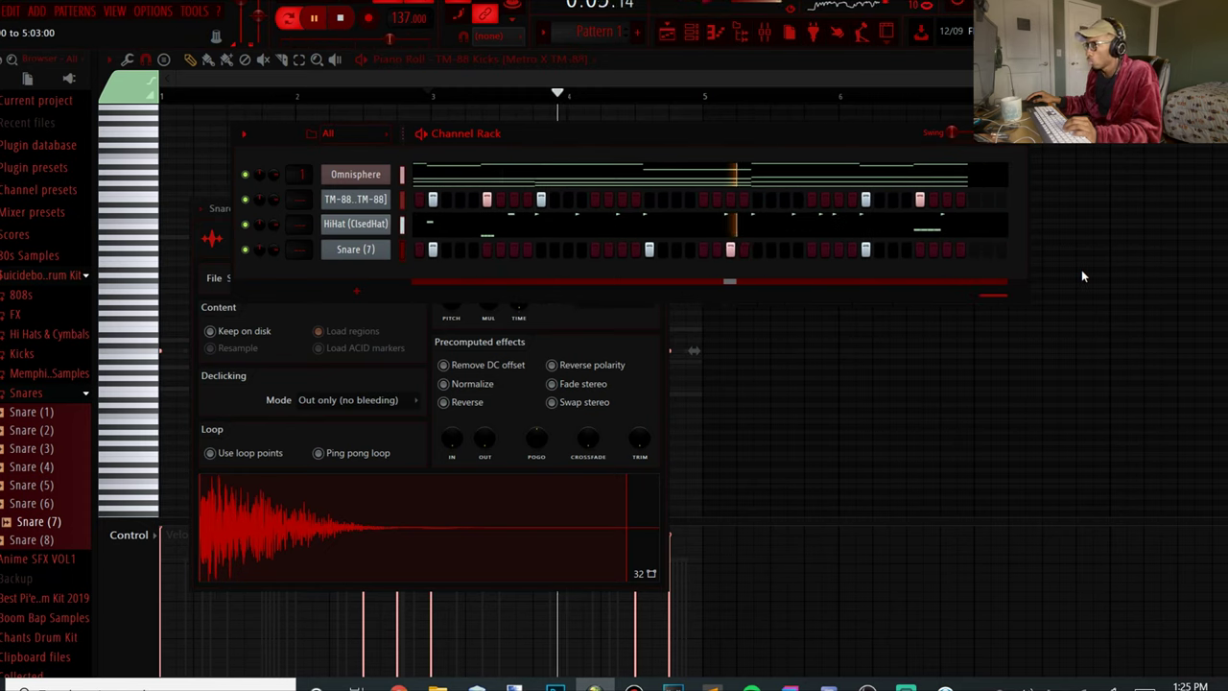
drag(1081, 270, 327, 290)
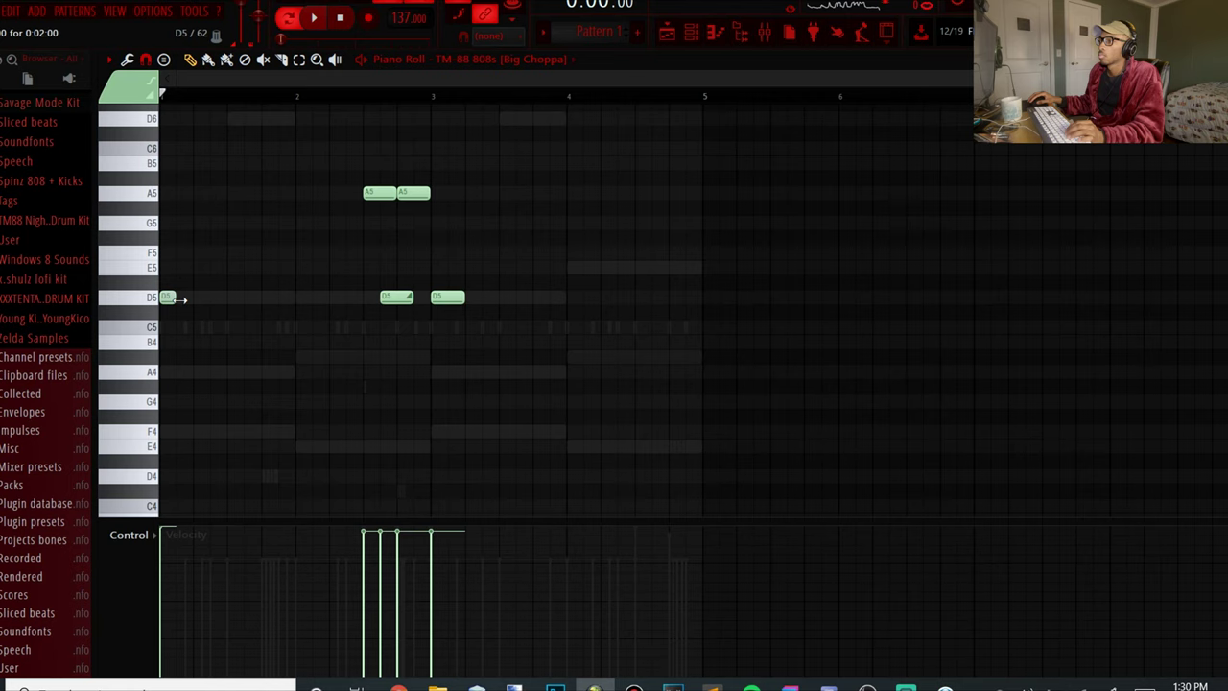
Step: Delete the 808 notes in the second half of bar 2, including both A5 notes, and play the pattern
right_click(380, 193)
right_click(413, 193)
right_click(398, 296)
key(space)
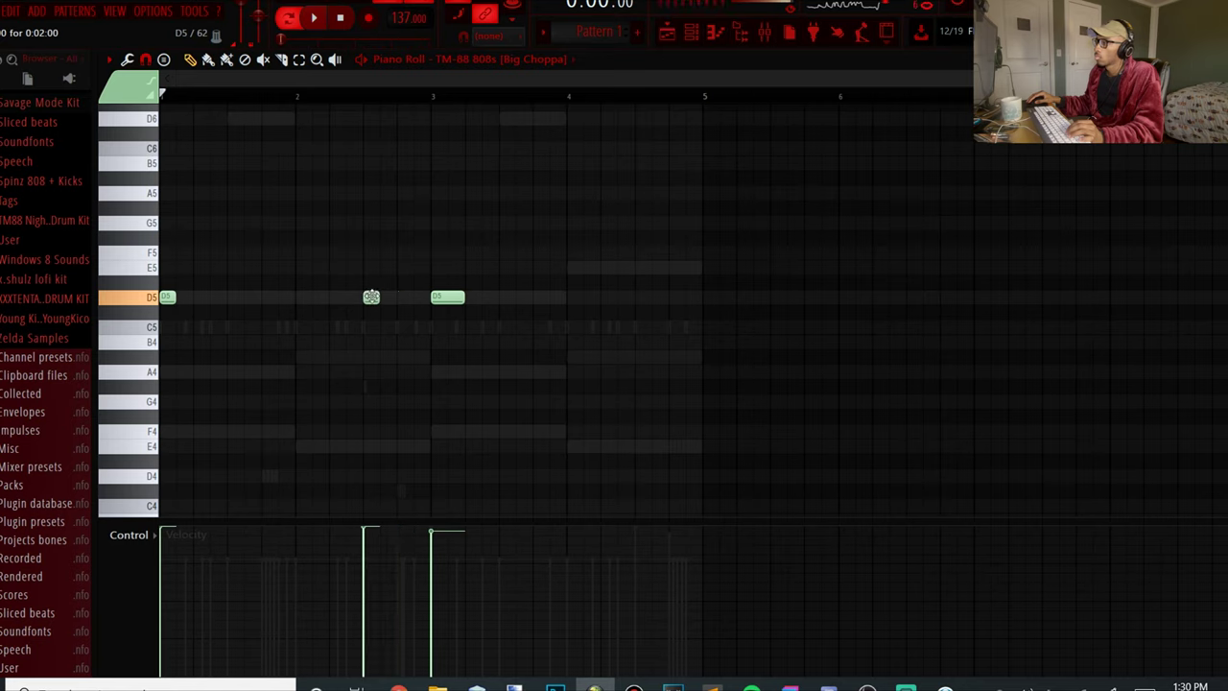
right_click(365, 300)
key(space)
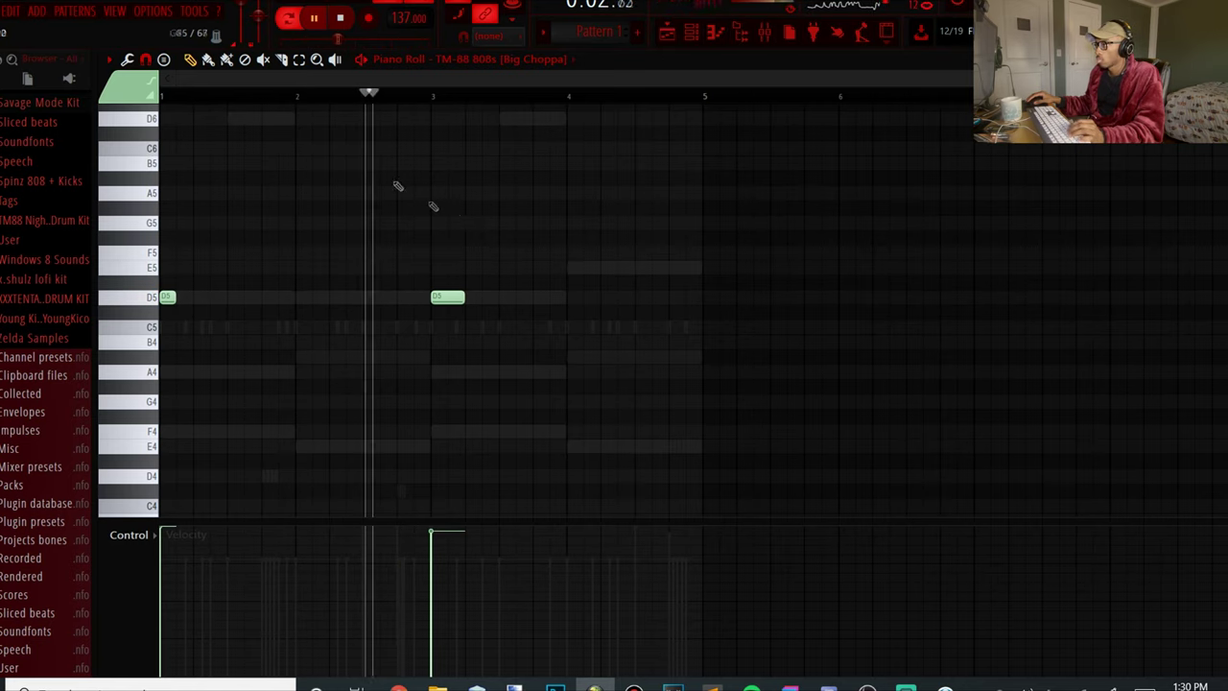
Step: Add a two-step A6 note at beat 3 of bar 2 in the 808 part and make it a slide note
click(368, 117)
key(space)
scroll(370, 192, up, 3)
click(370, 192)
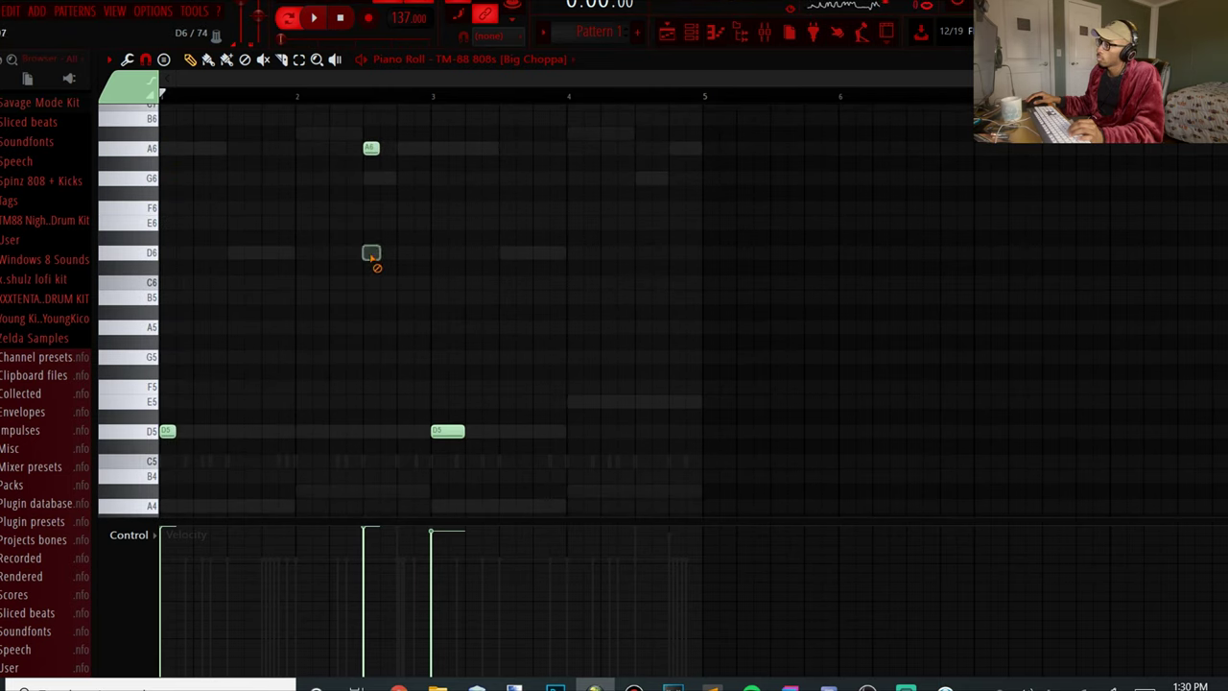
double_click(372, 148)
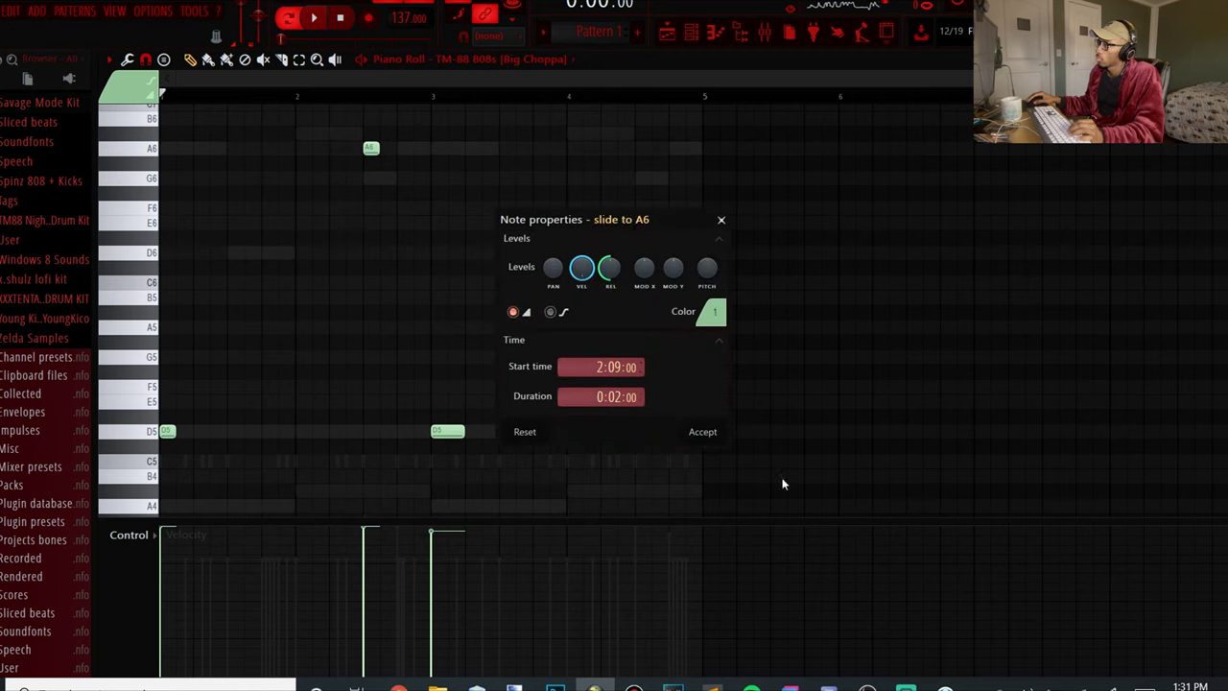
click(723, 433)
Step: Duplicate the A6 slide directly after itself and add two short D5 808 notes beneath the pair
click(373, 148)
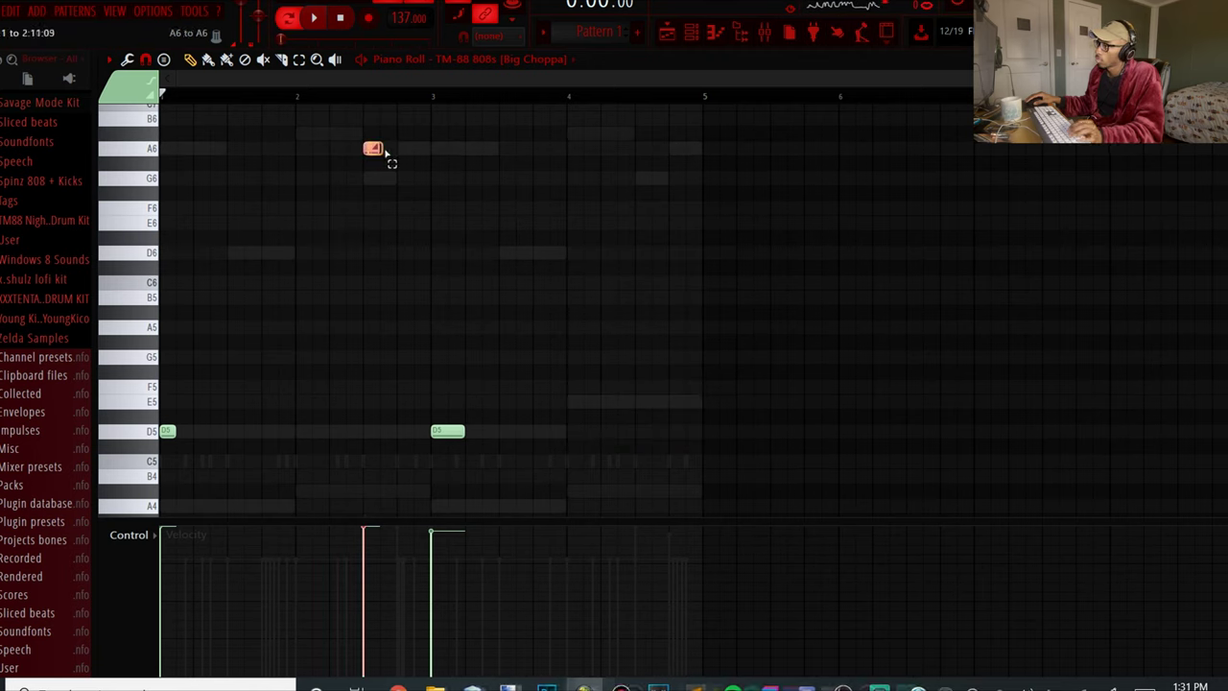
key(space)
click(367, 430)
drag(376, 430, 393, 429)
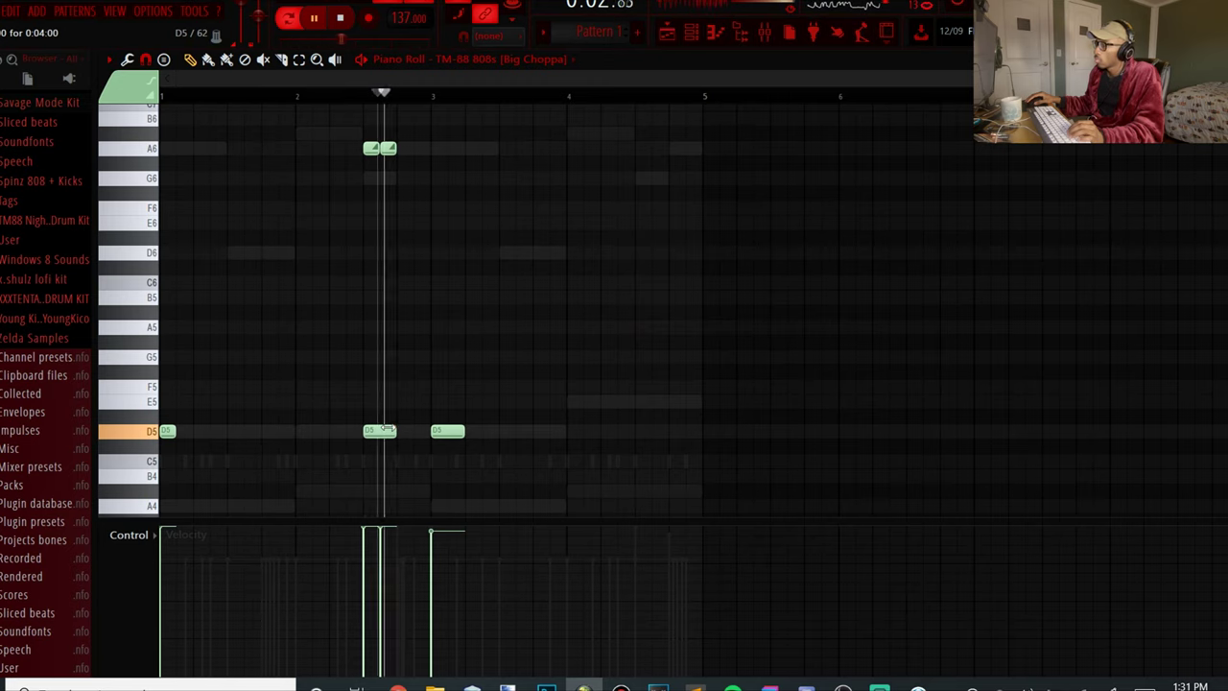
key(space)
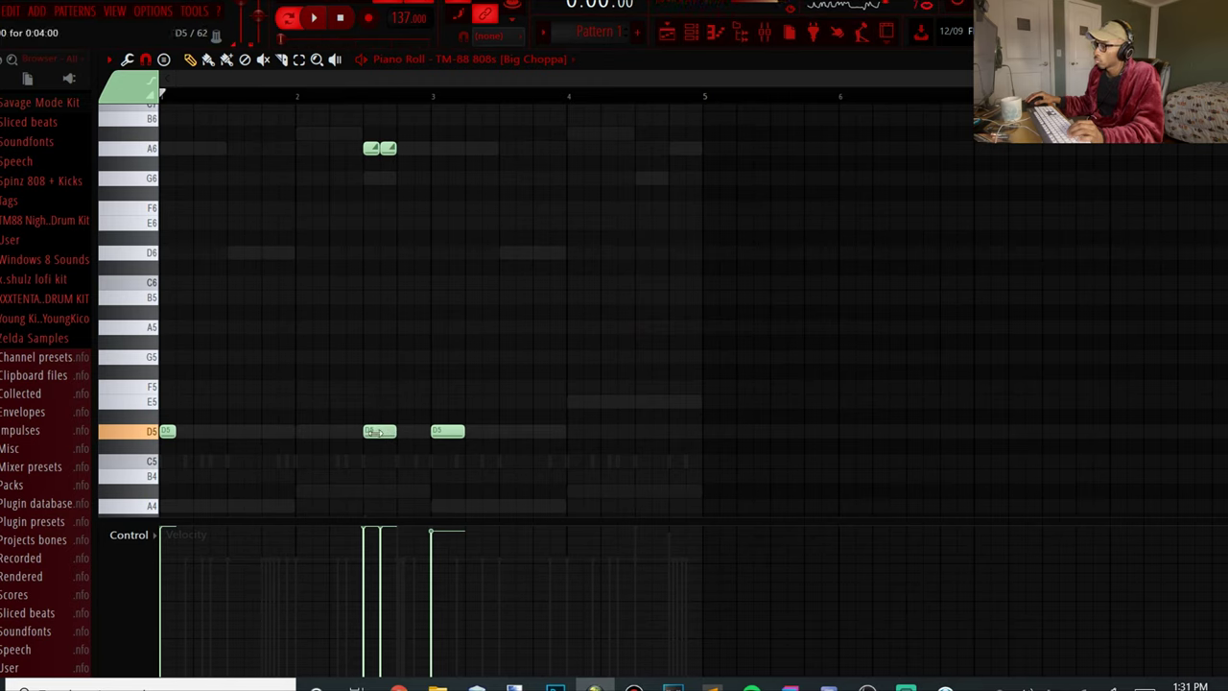
key(space)
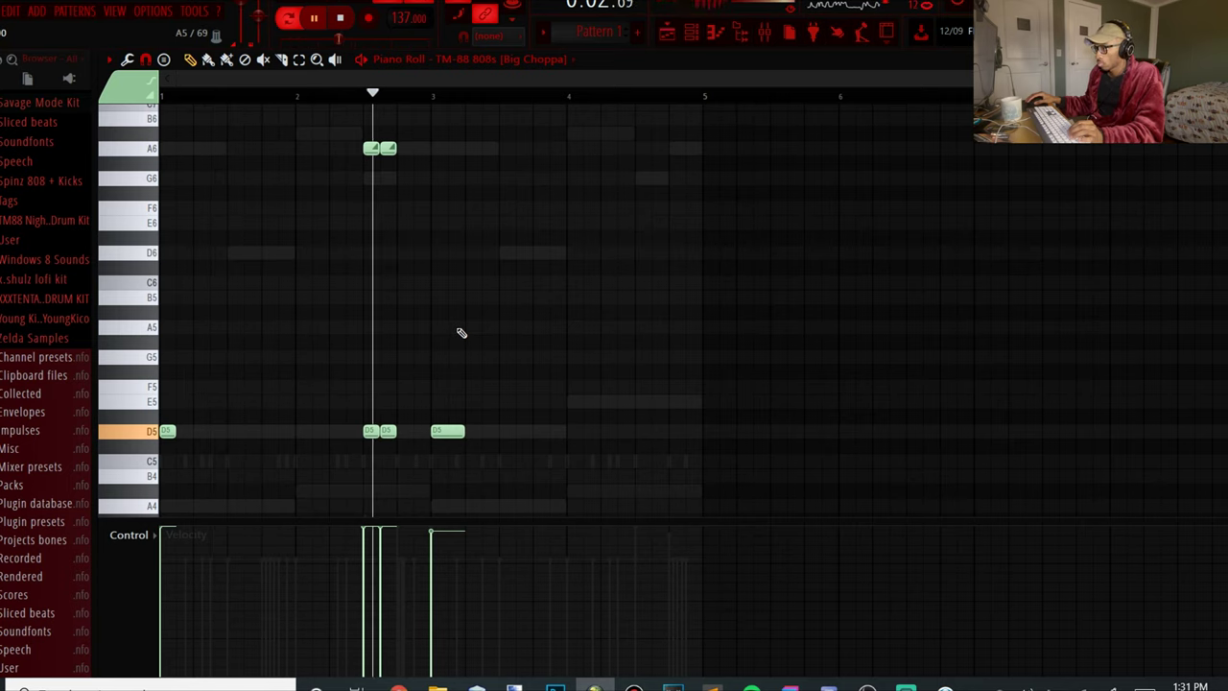
key(ctrl+space)
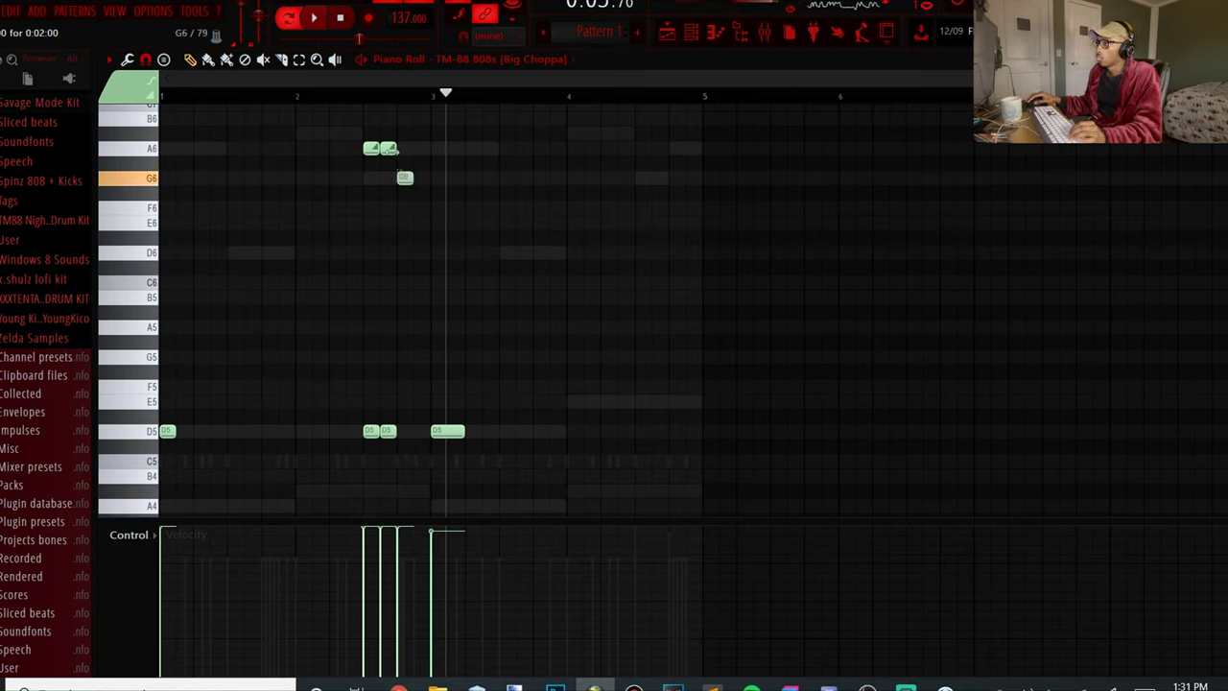
Step: Make the G6 note at 2:13:00 a slide, and add a matching short D5 note beneath it
double_click(405, 179)
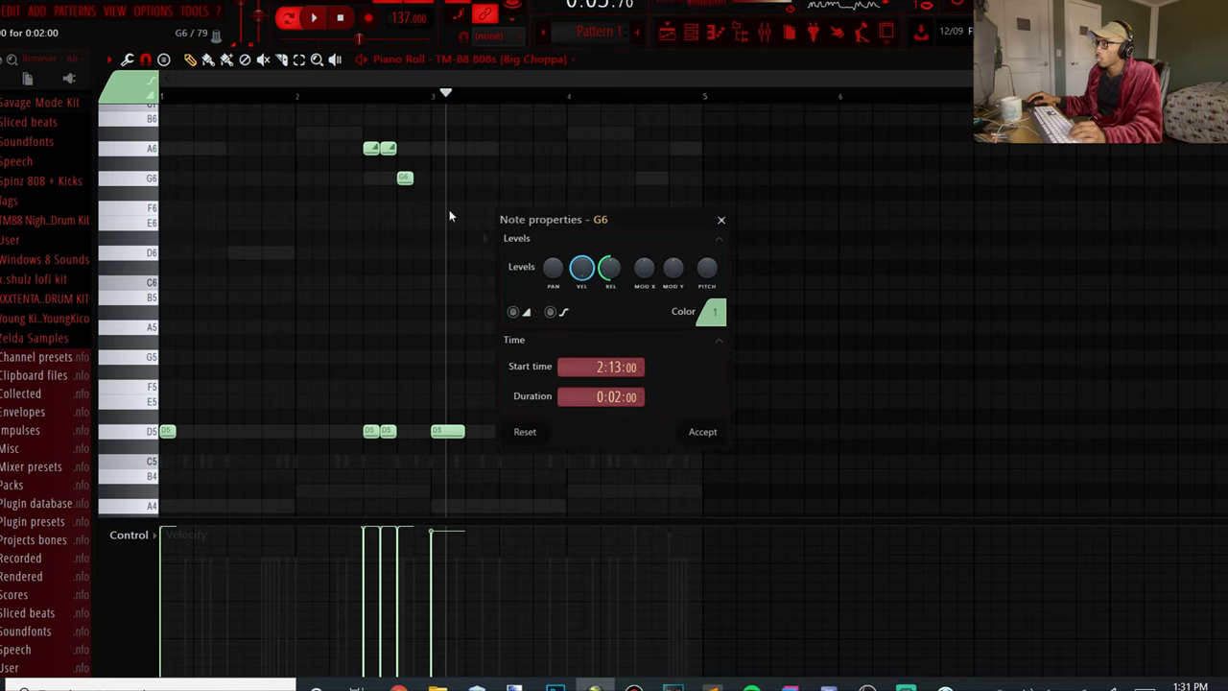
click(708, 433)
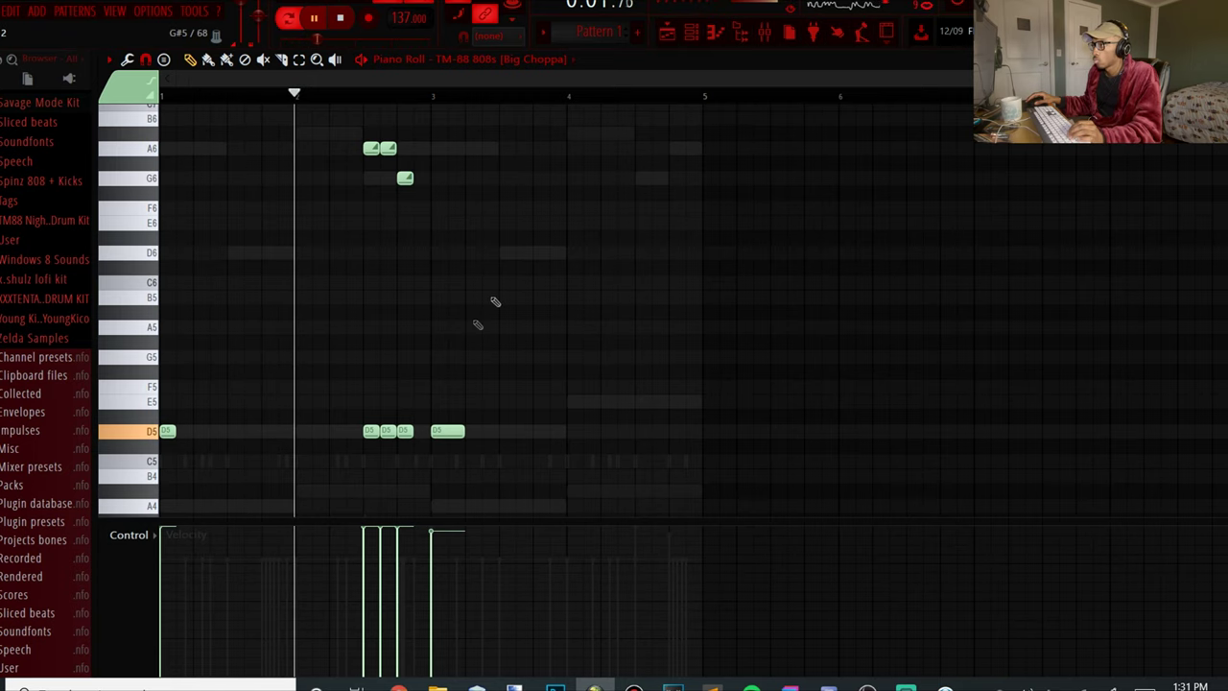
key(space)
Step: Audition the third slide note on A#6, then move it down to D6 and play the pattern
drag(400, 181, 400, 135)
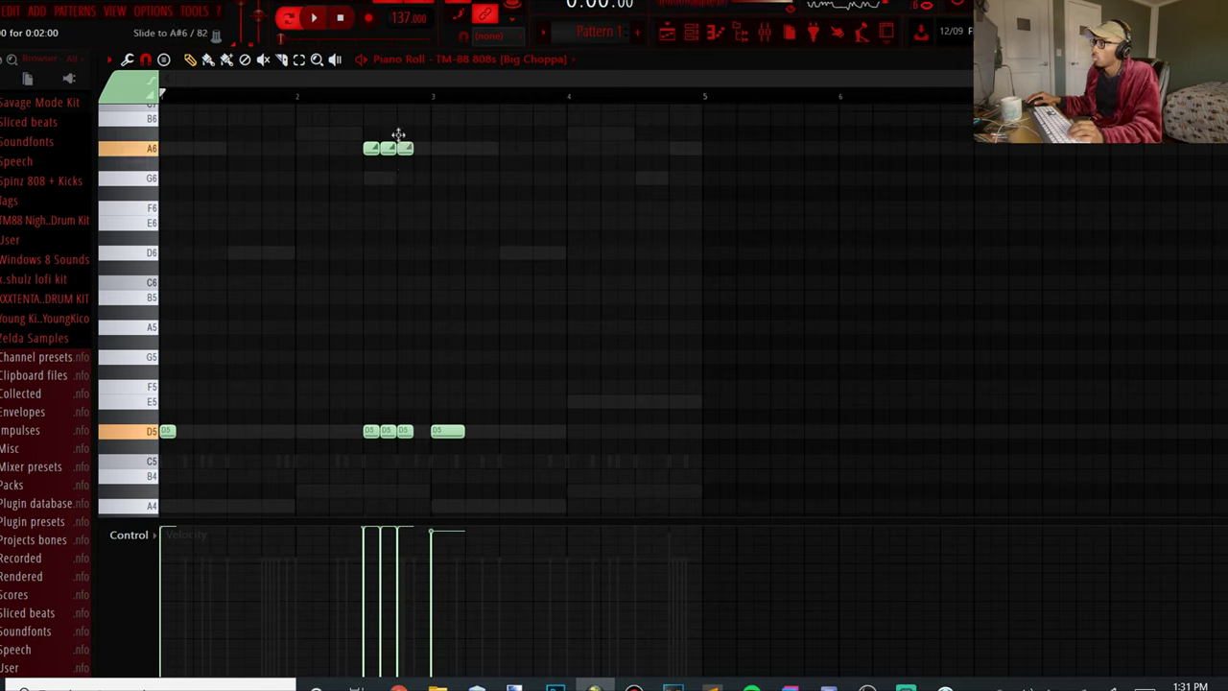
key(space)
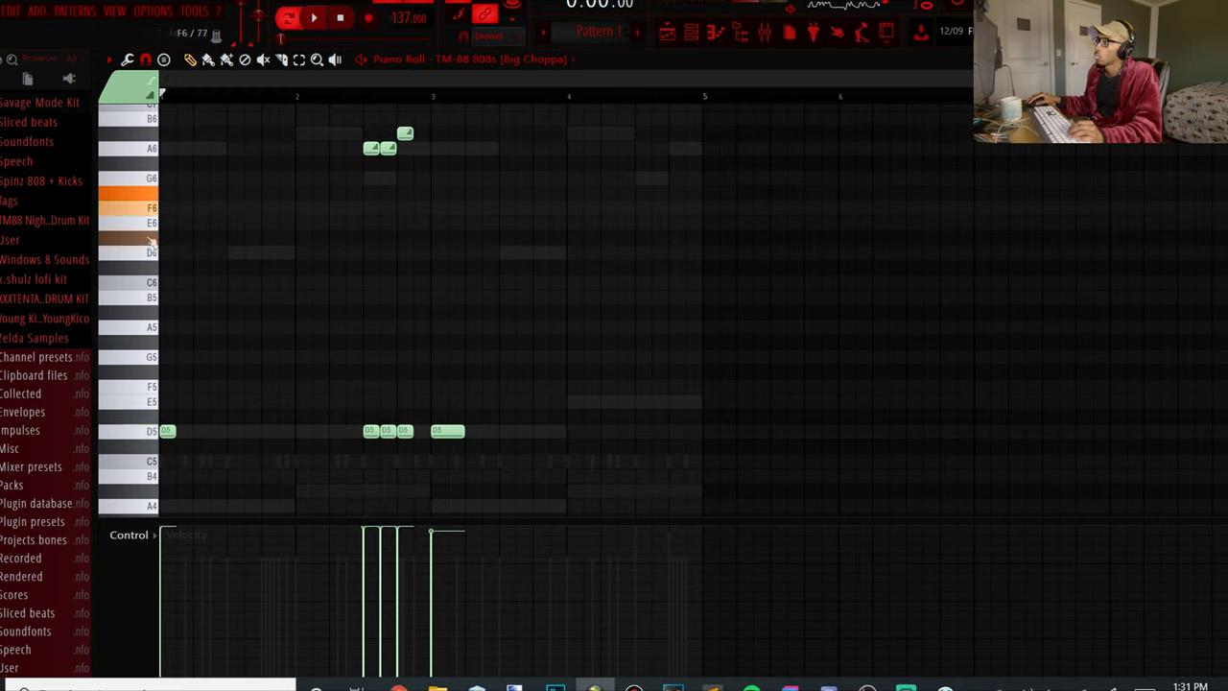
drag(405, 223, 405, 254)
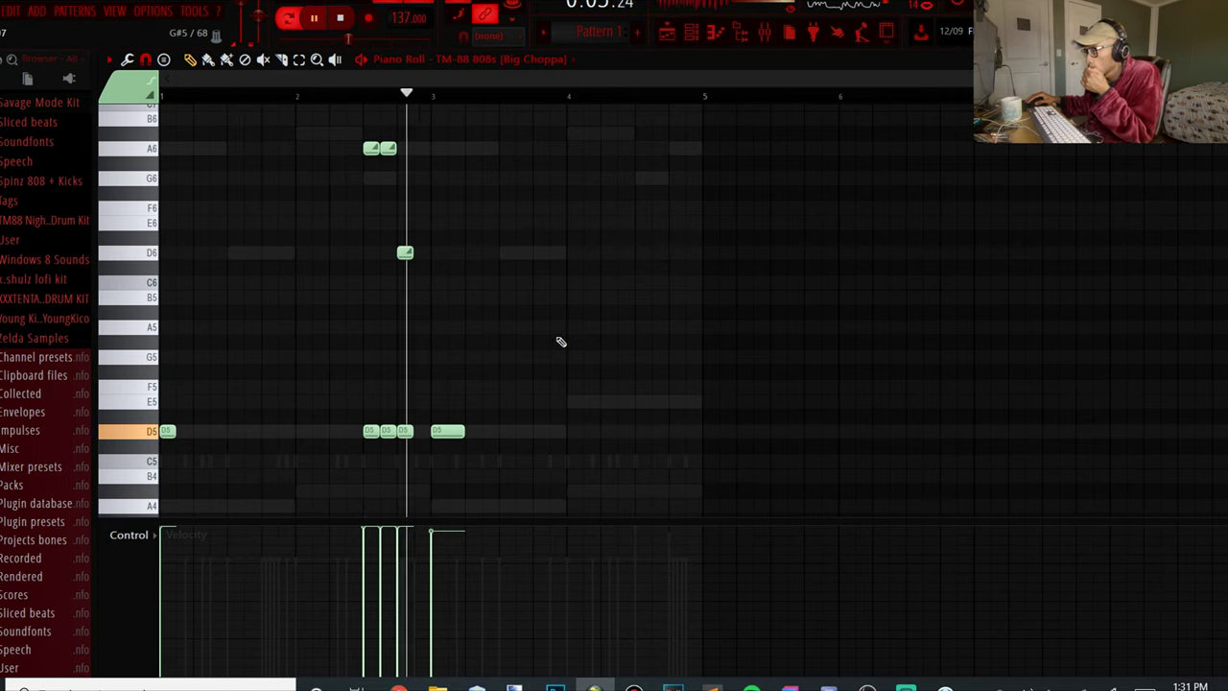
key(space)
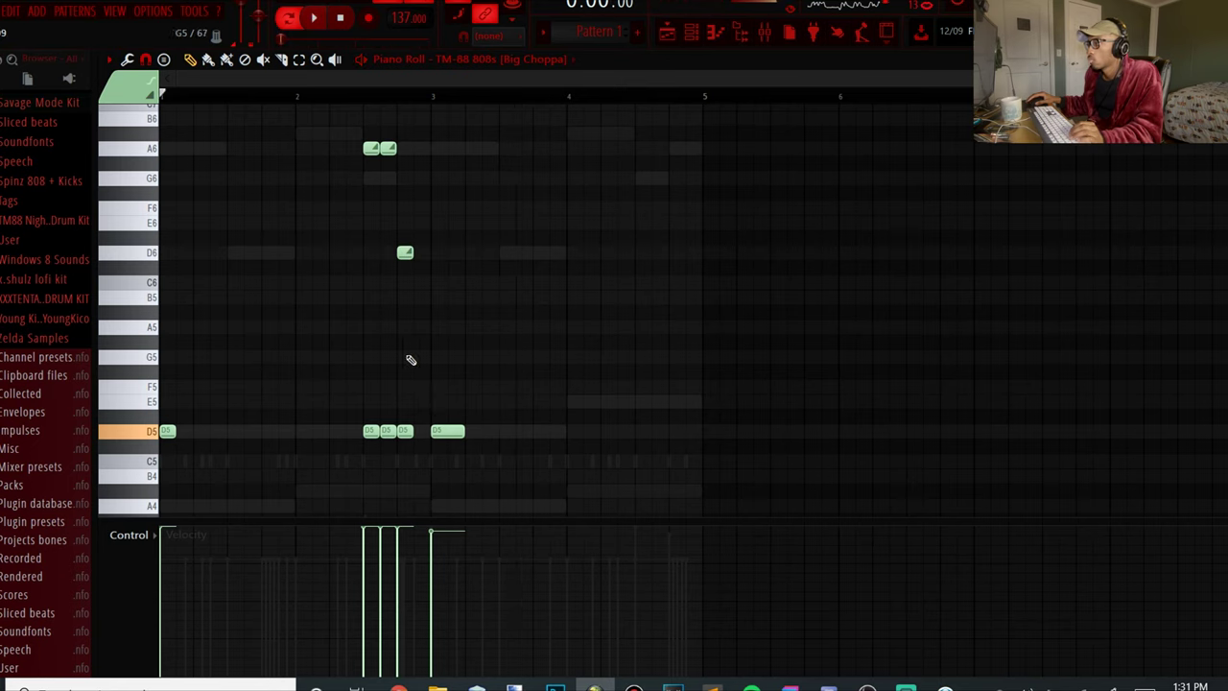
Step: Make the third short D5 note in bar 2 a slide note and remove the D6 slide above it
scroll(415, 351, up, 3)
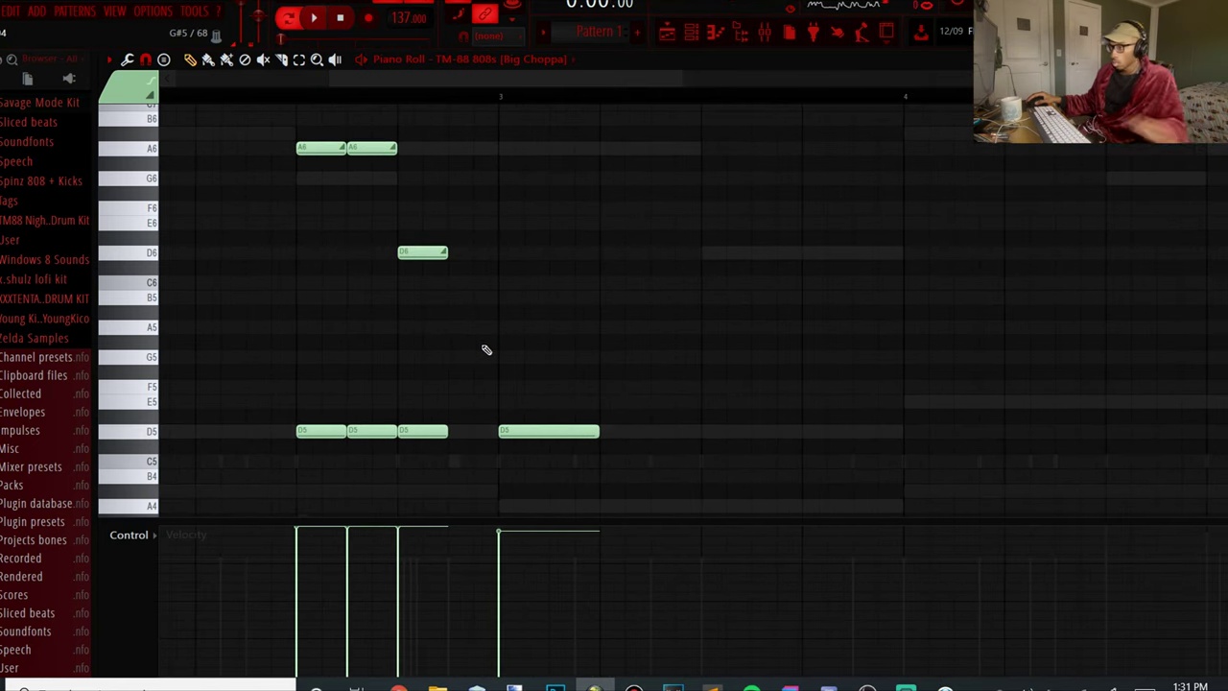
key(space)
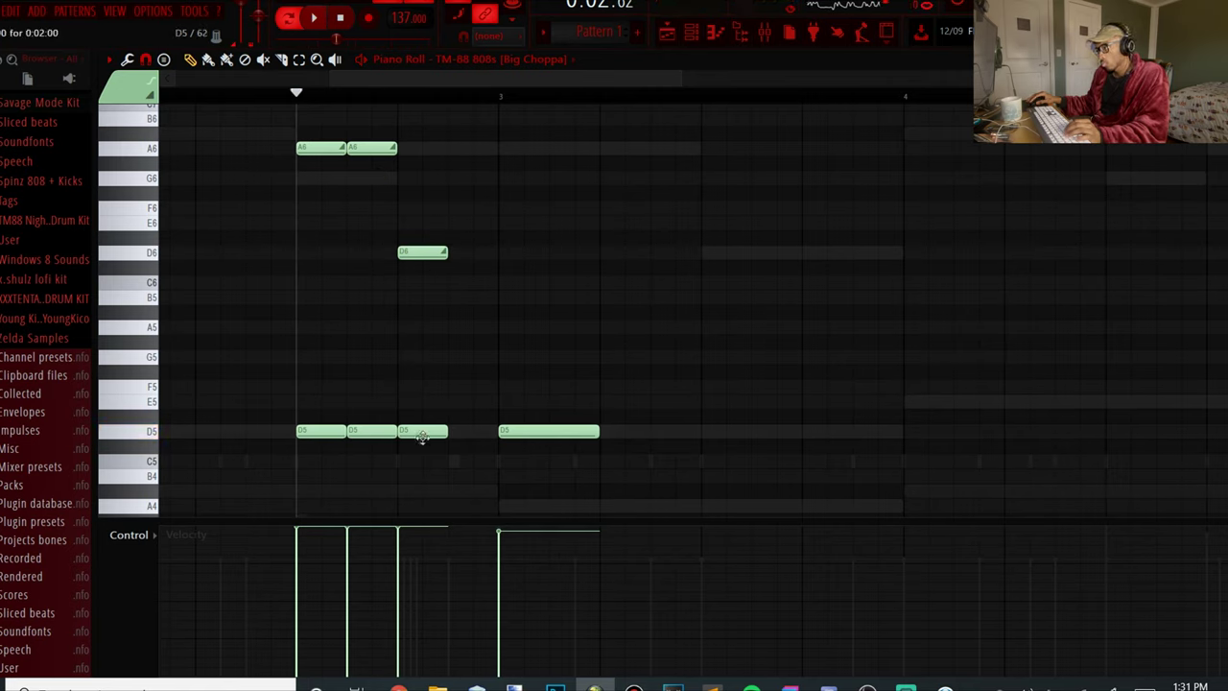
double_click(422, 437)
click(689, 429)
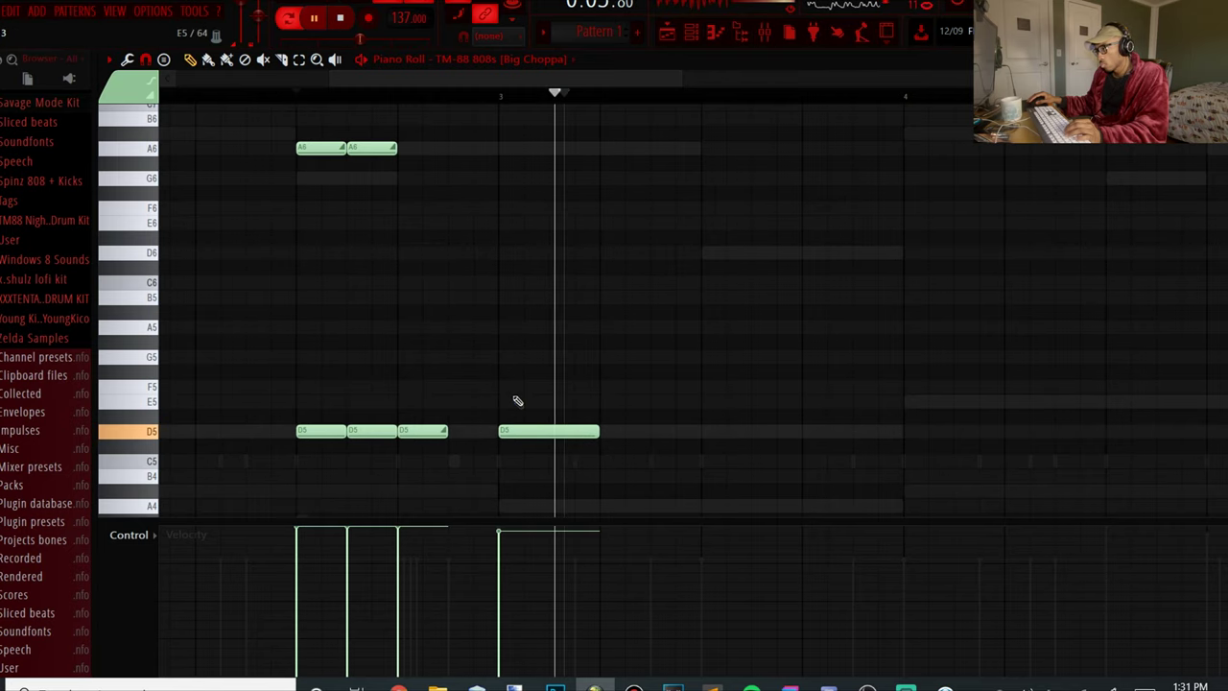
scroll(507, 351, down, 3)
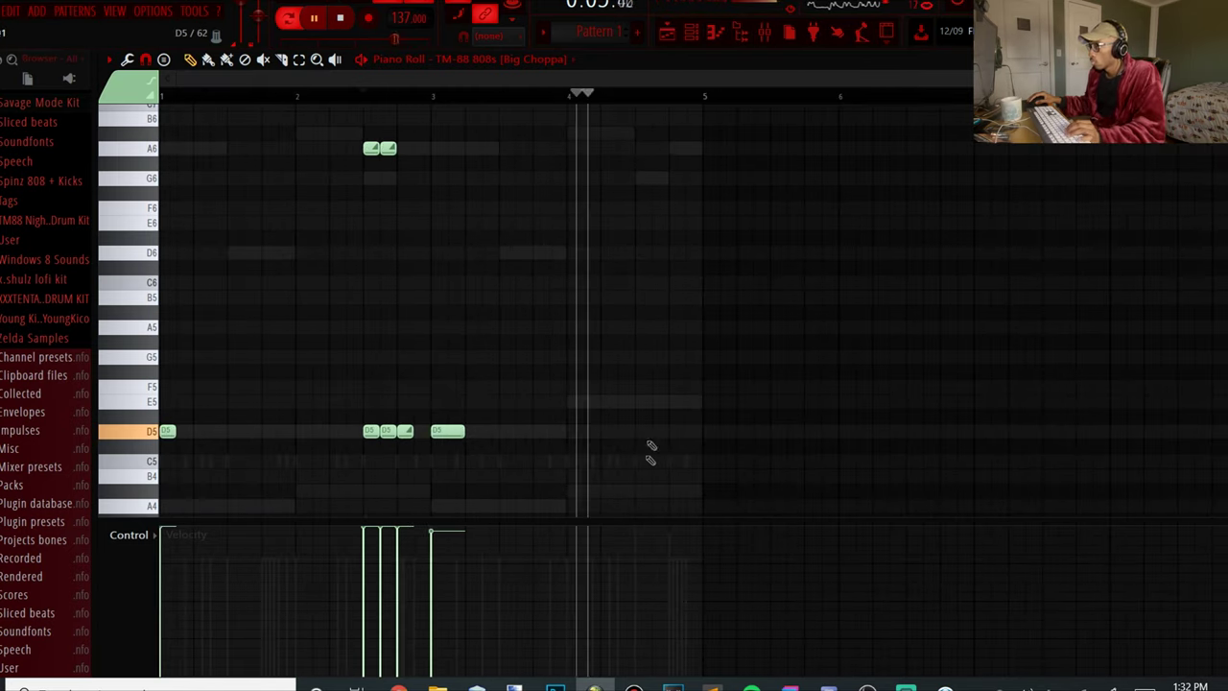
Step: Add two-step D5 808 notes at 4:05 and 4:09, with an A6 slide note above the second one
key(space)
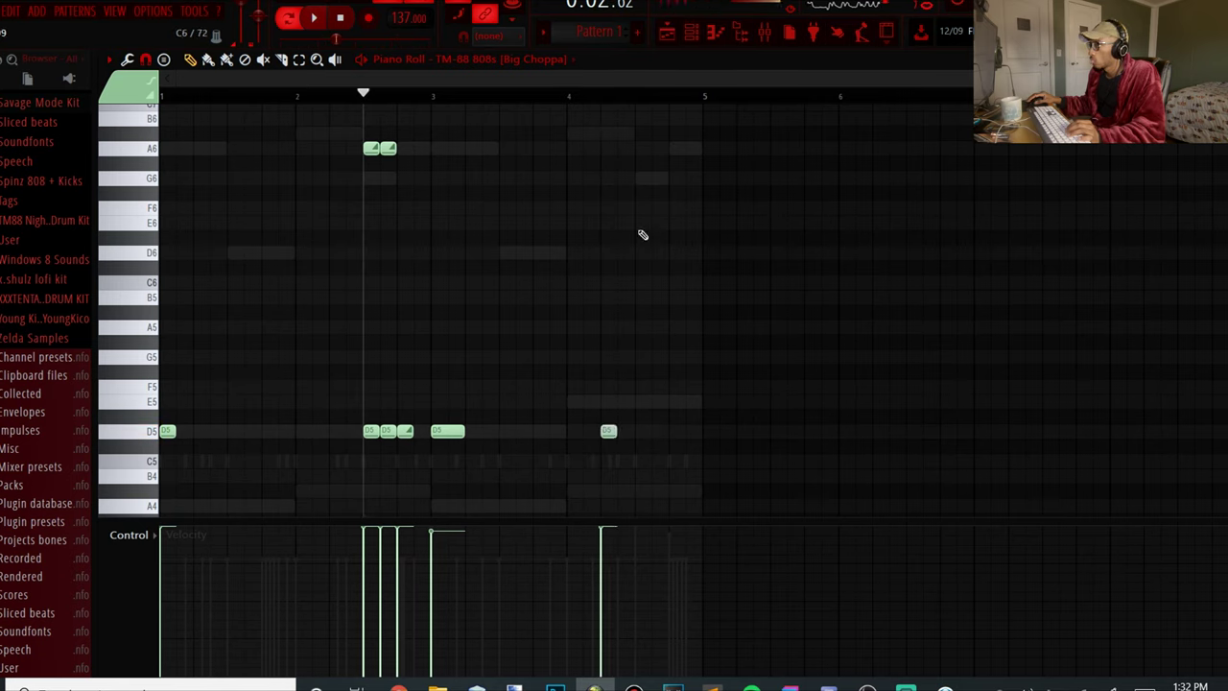
double_click(642, 147)
click(683, 438)
click(660, 431)
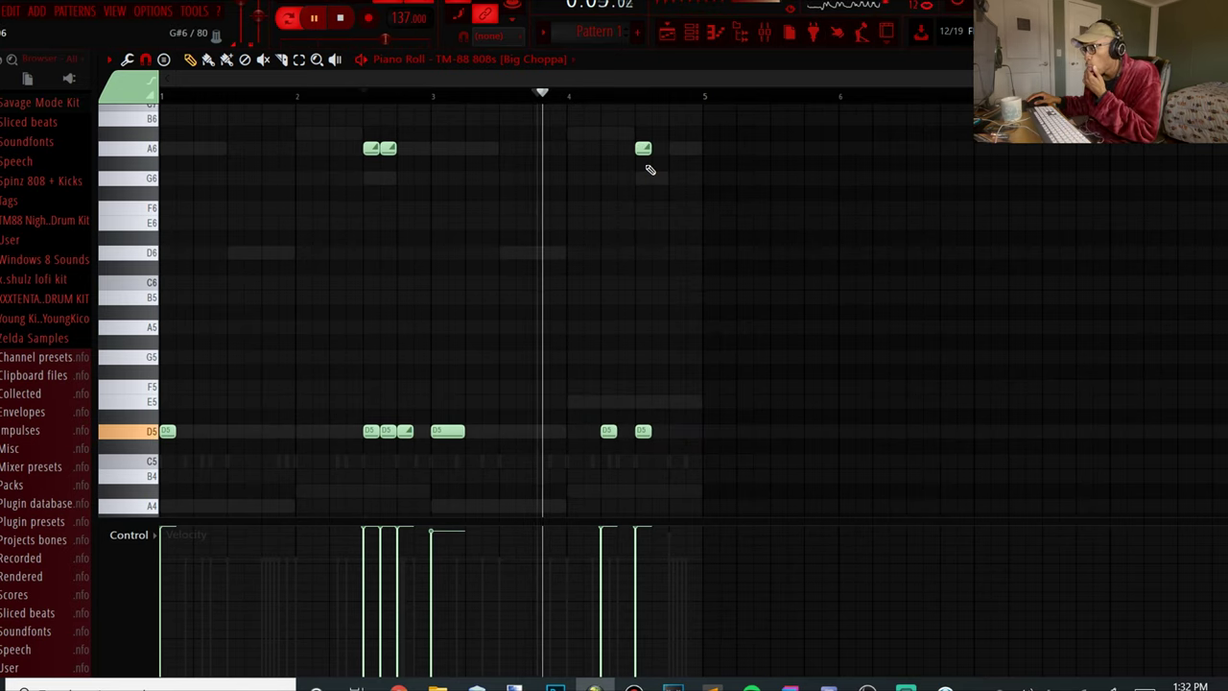
Step: Add a D5 note and a G6 slide note at 4:11 plus a D5 at 4:13, and play the pattern
key(space)
click(657, 431)
key(space)
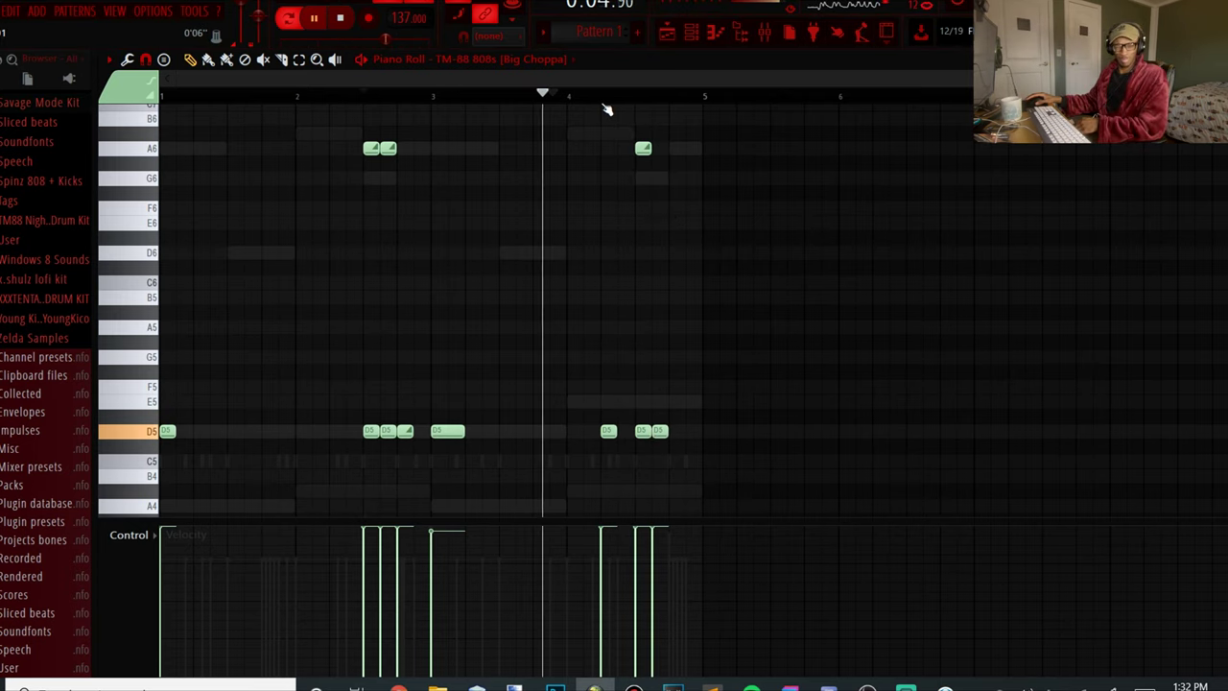
double_click(660, 178)
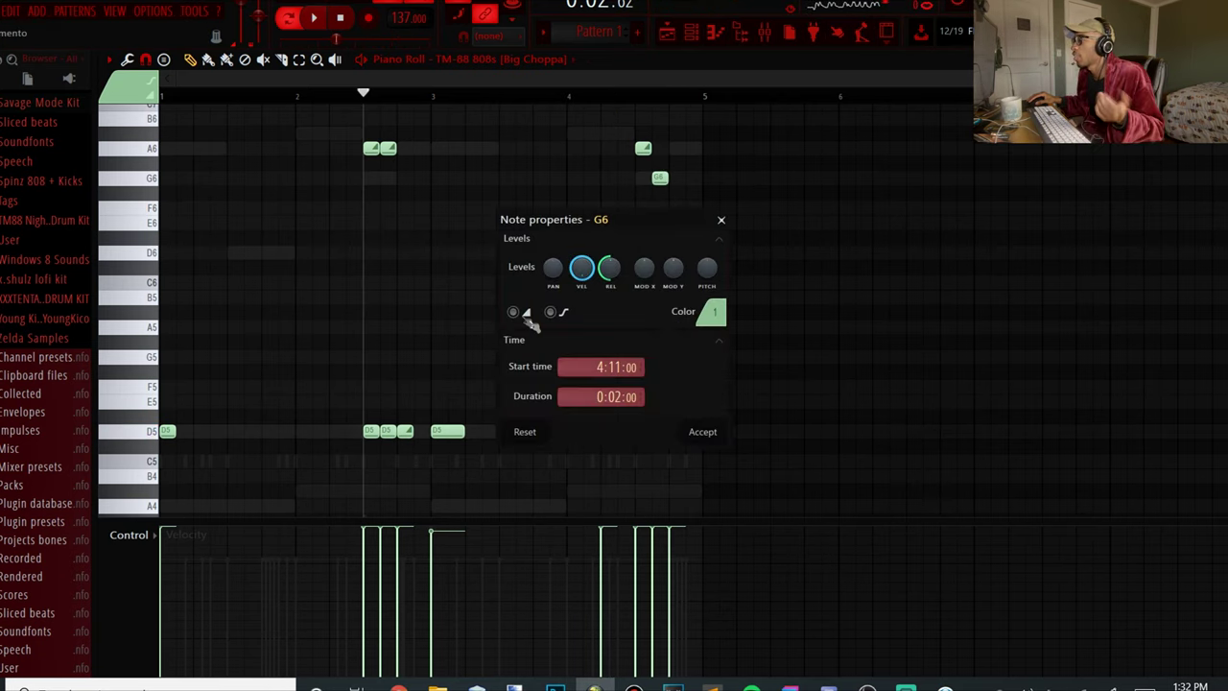
click(702, 433)
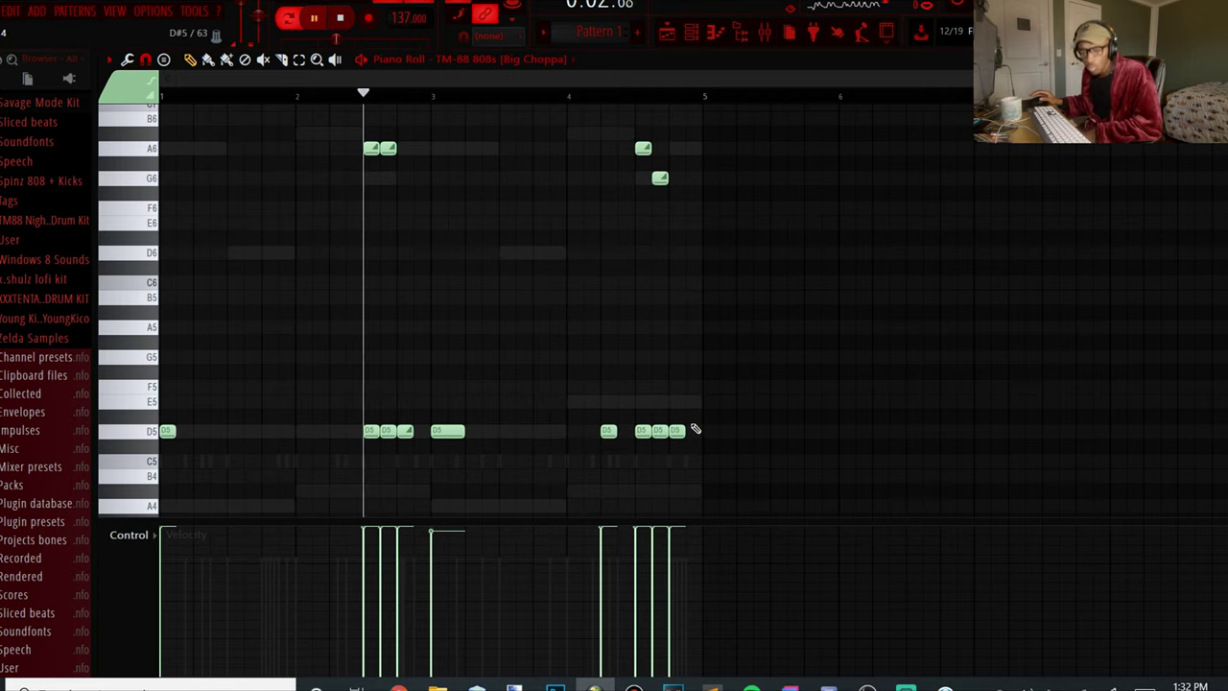
key(space)
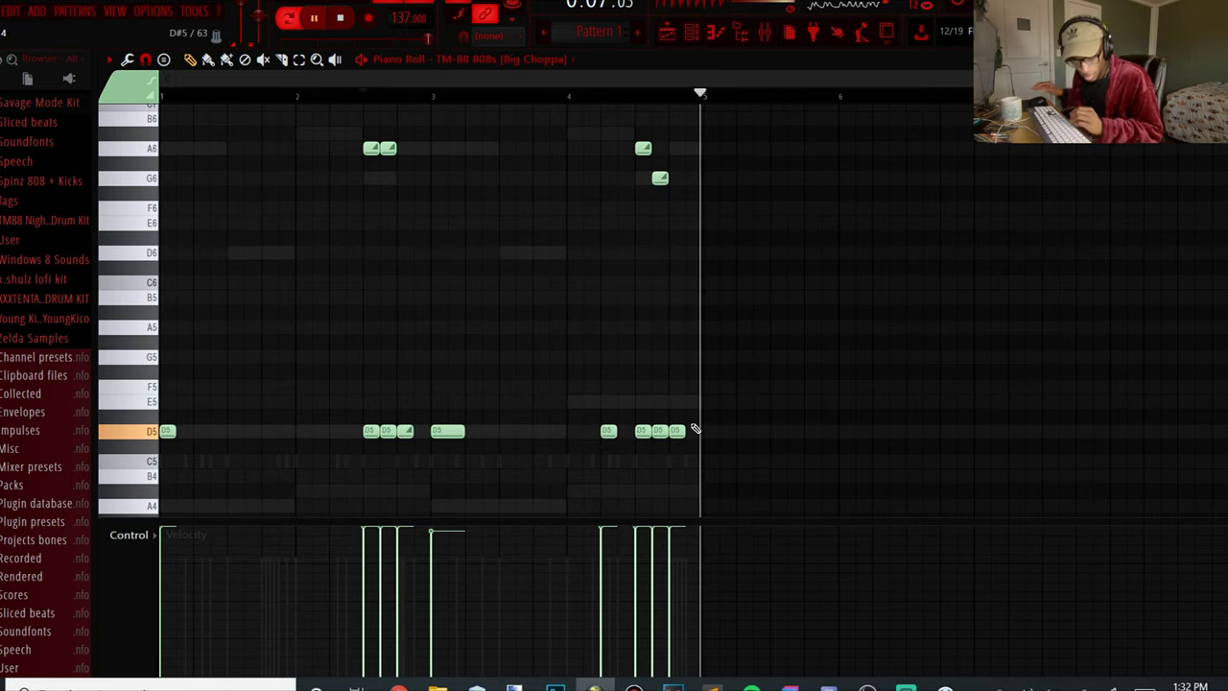
key(space)
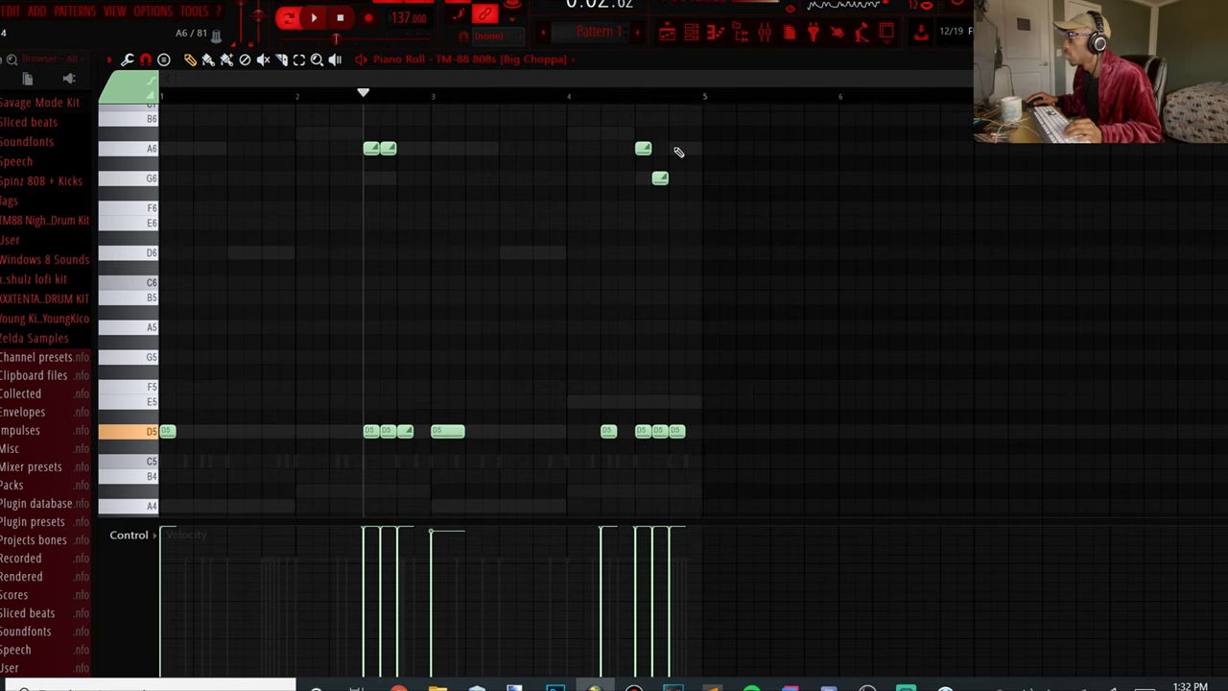
Step: Add a two-step A6 slide note at 4:13 above the D5 and play the pattern
double_click(677, 149)
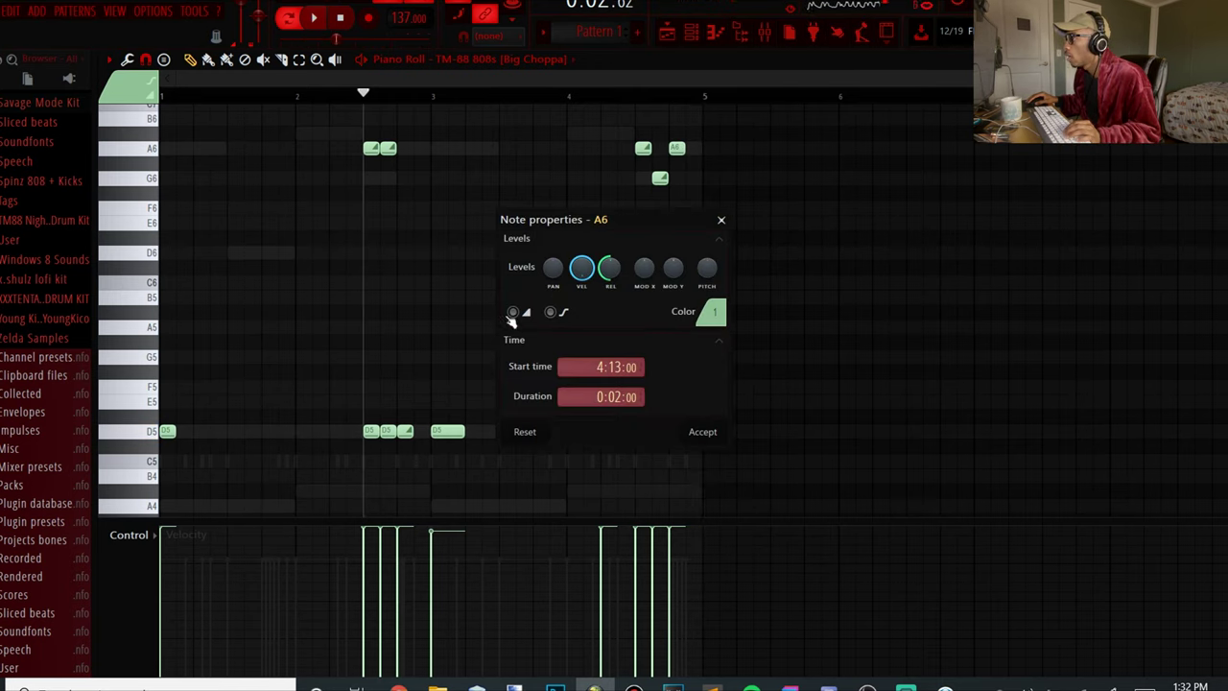
click(703, 431)
key(space)
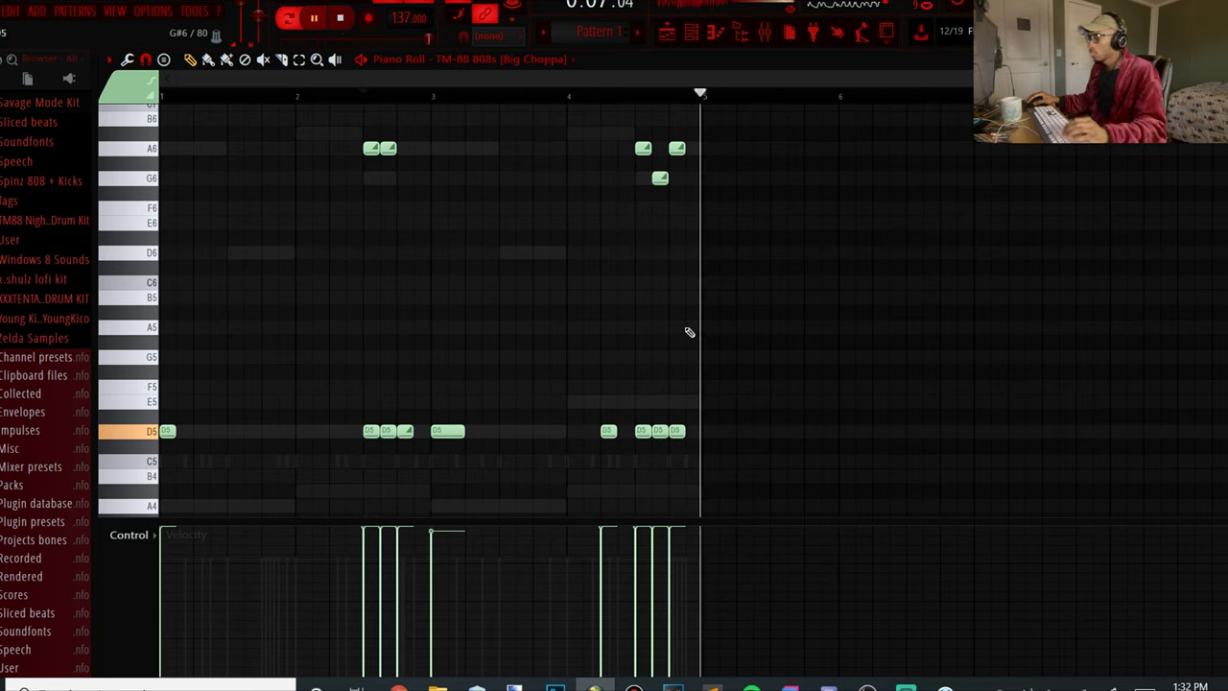
Step: Place a two-step D5 note at 4:15, make it a slide note and replay the pattern
click(691, 443)
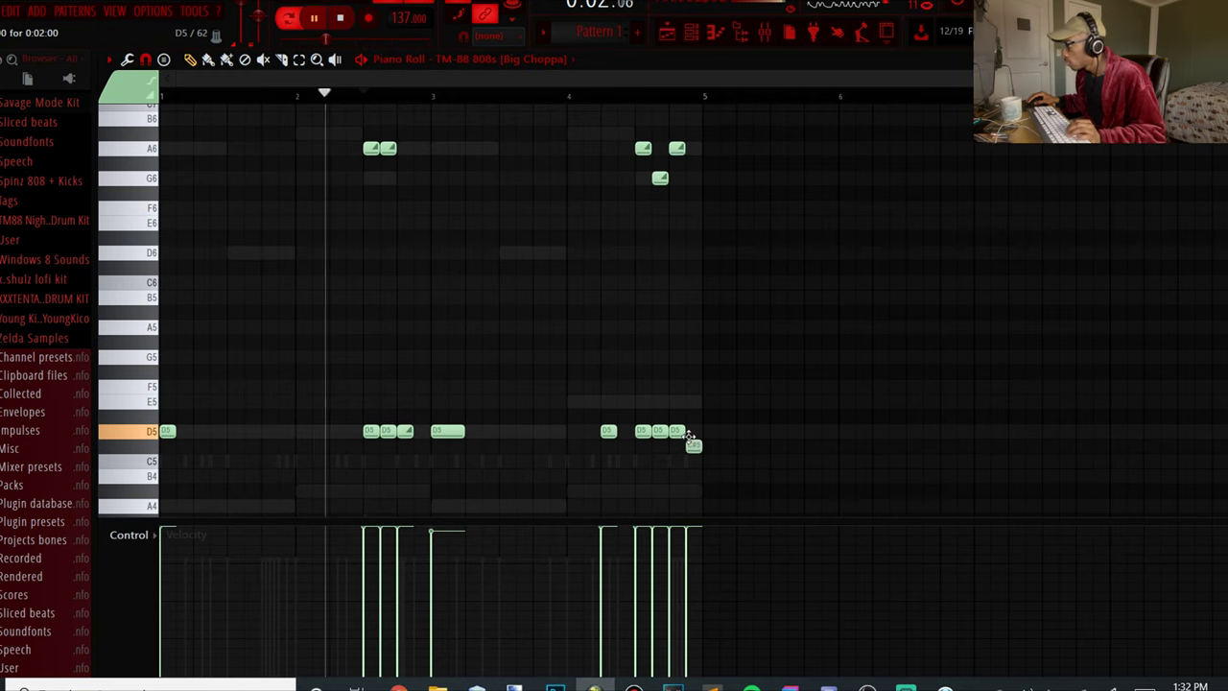
drag(691, 419, 691, 430)
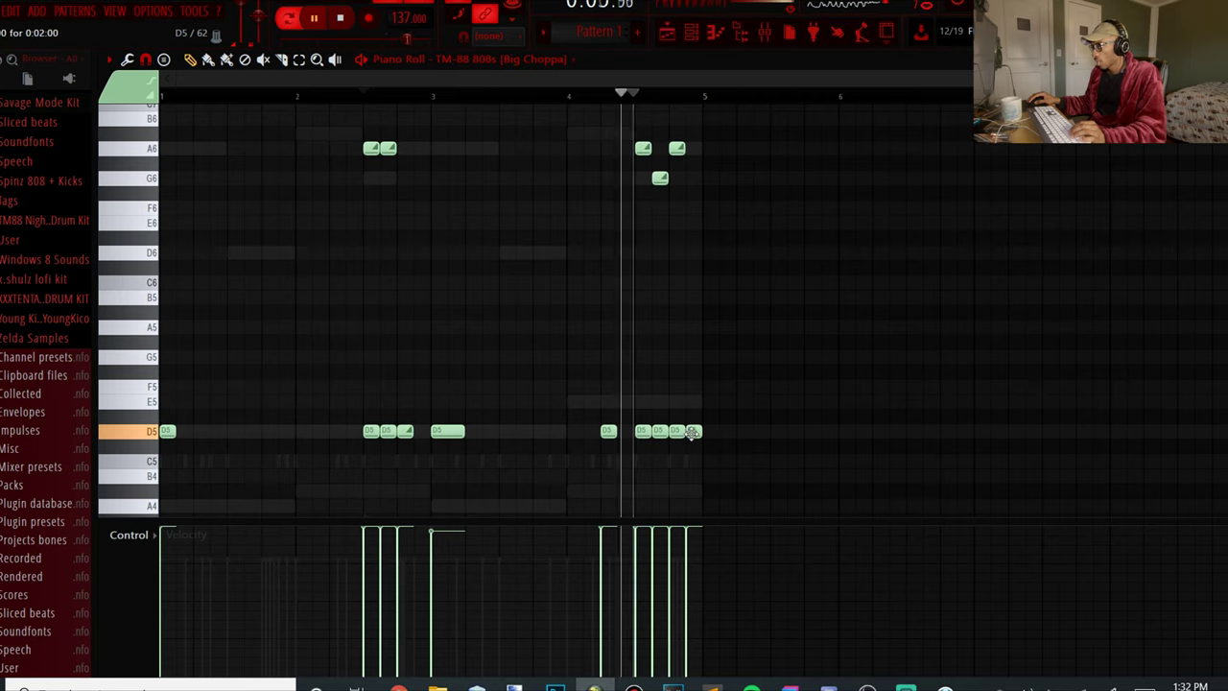
key(space)
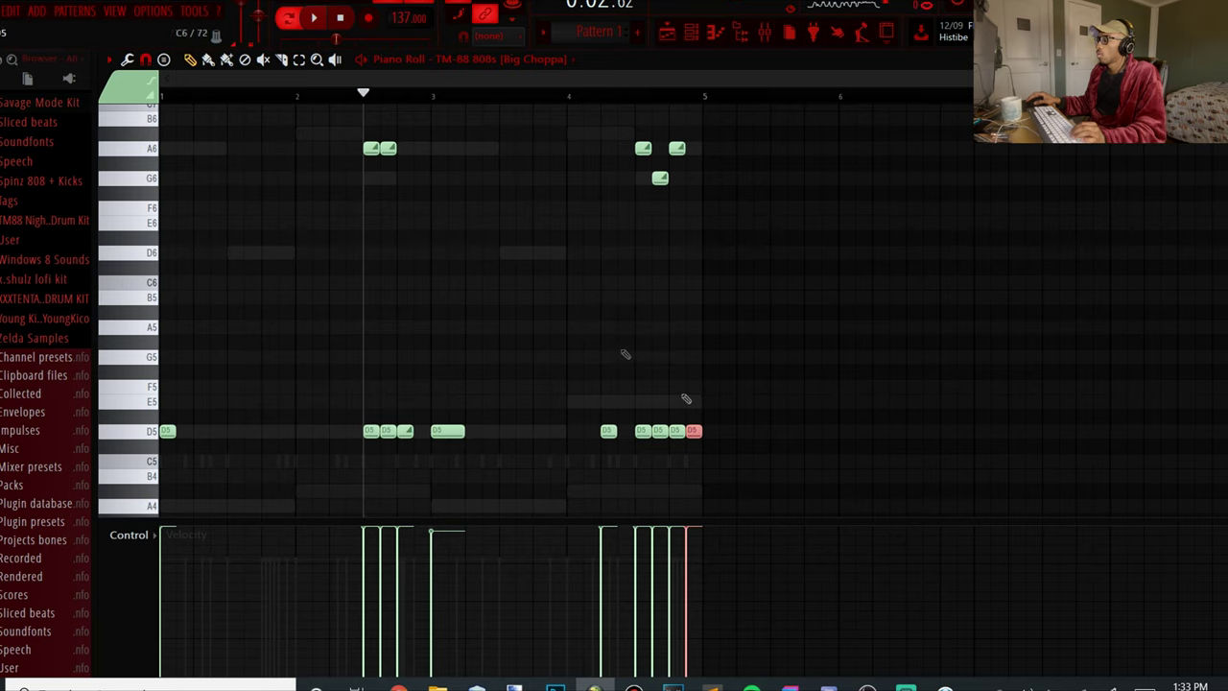
scroll(686, 399, down, 5)
double_click(691, 207)
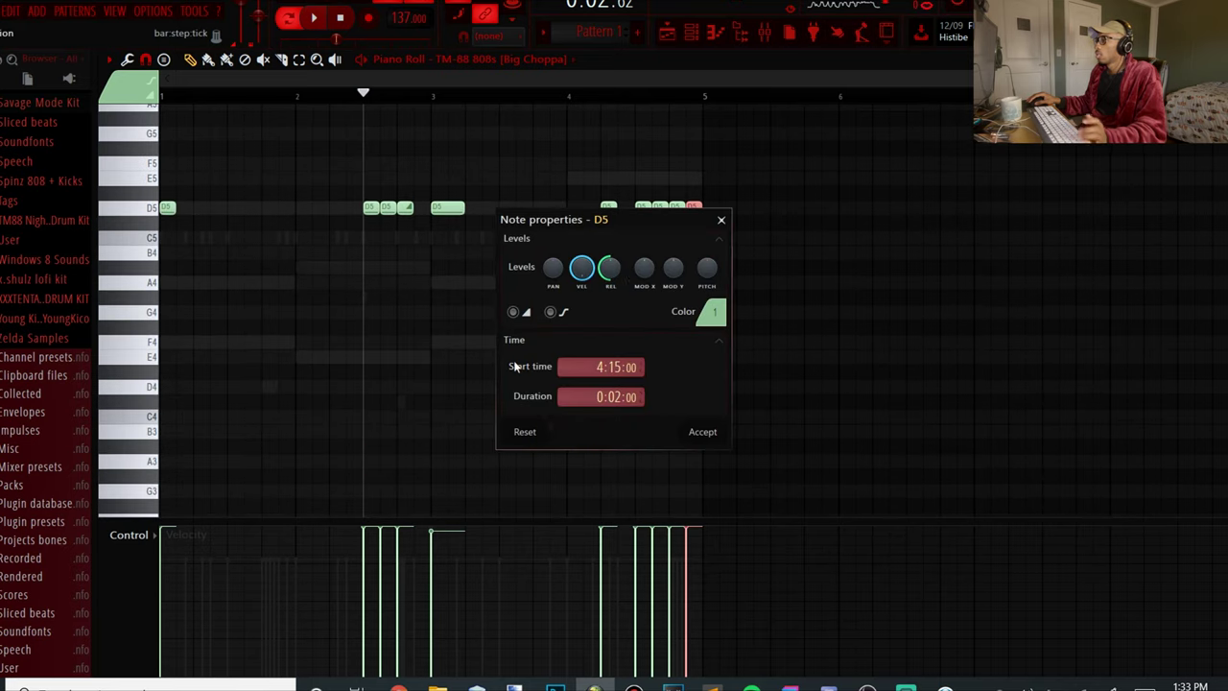
click(702, 433)
scroll(719, 384, up, 4)
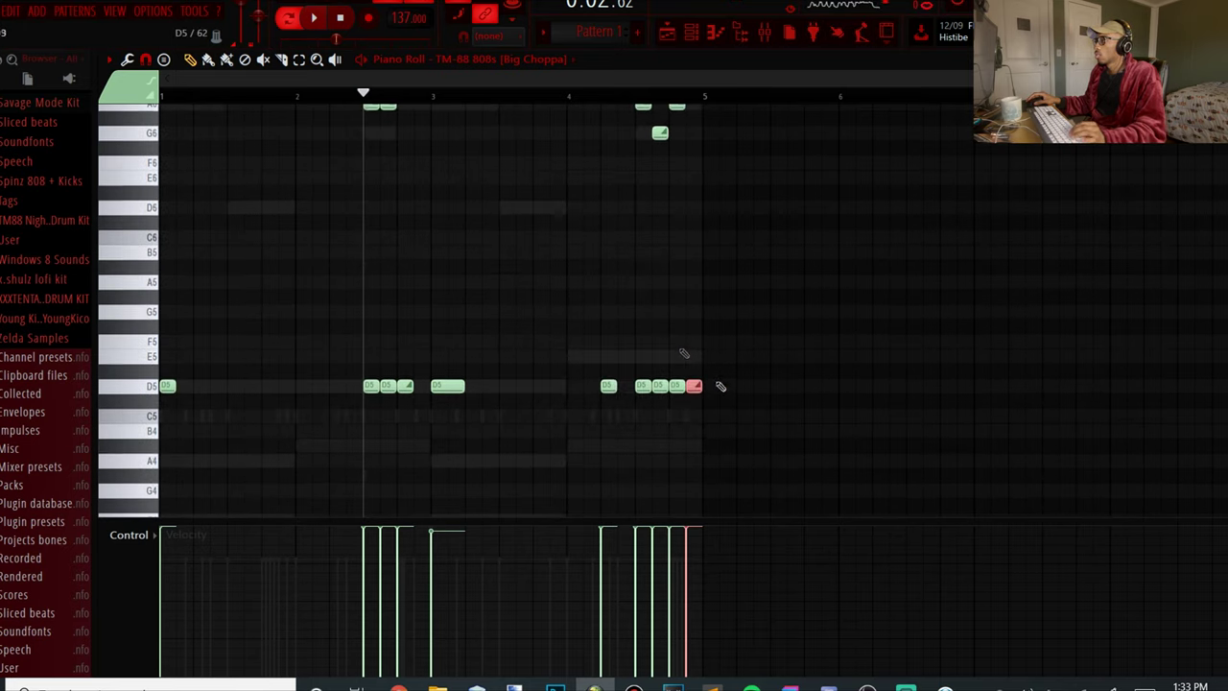
key(space)
ctrl+scroll(795, 285, up, 3)
scroll(783, 307, up, 4)
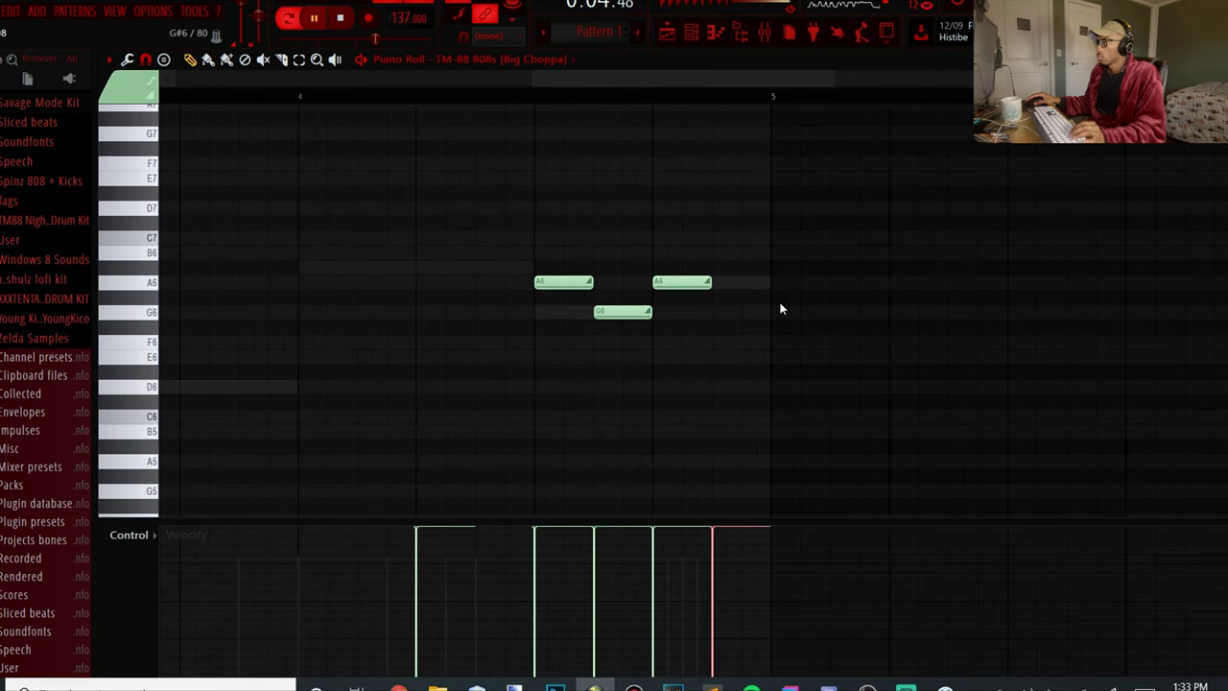
Step: Save the project as "UK TING" in the FLPs folder under My Beats on OneDrive
key(ctrl+shift+s)
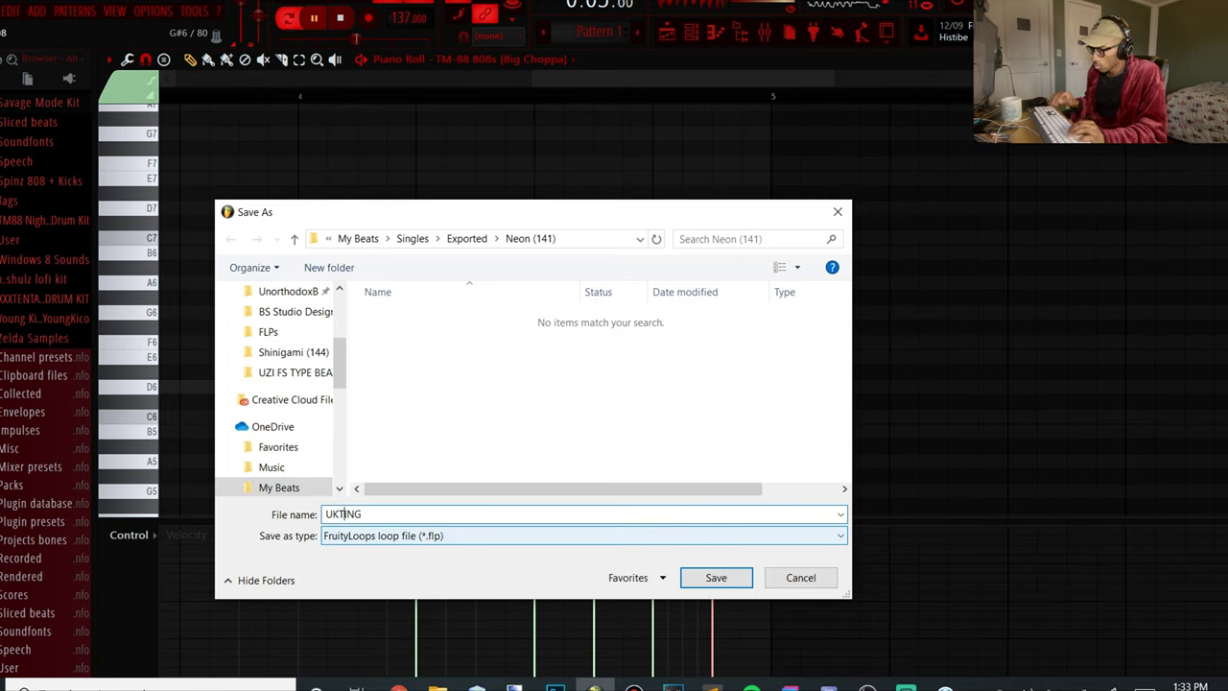
scroll(319, 369, up, 1)
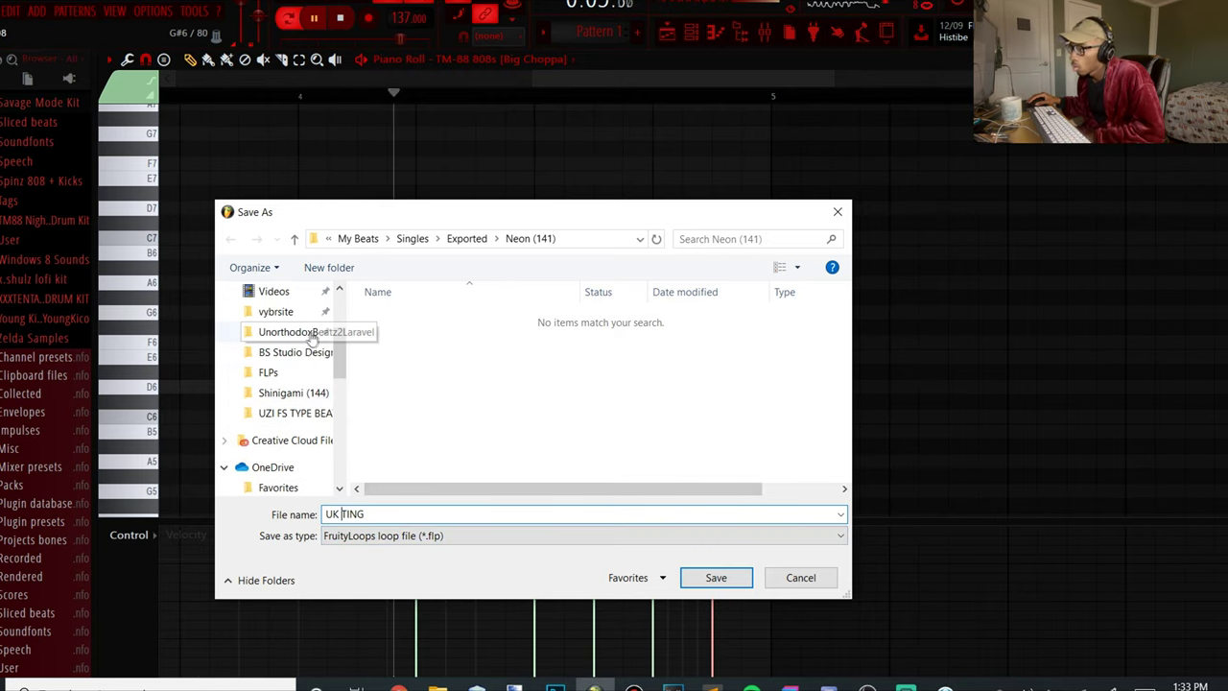
scroll(288, 413, down, 1)
click(274, 447)
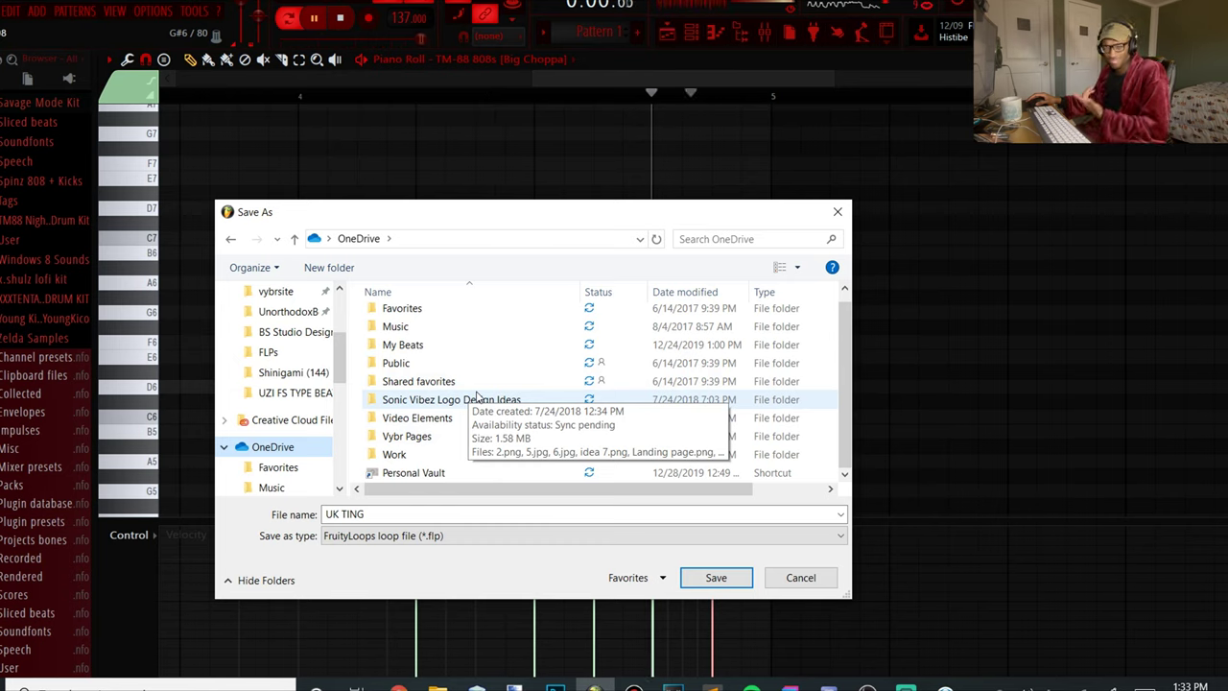
double_click(431, 348)
double_click(392, 372)
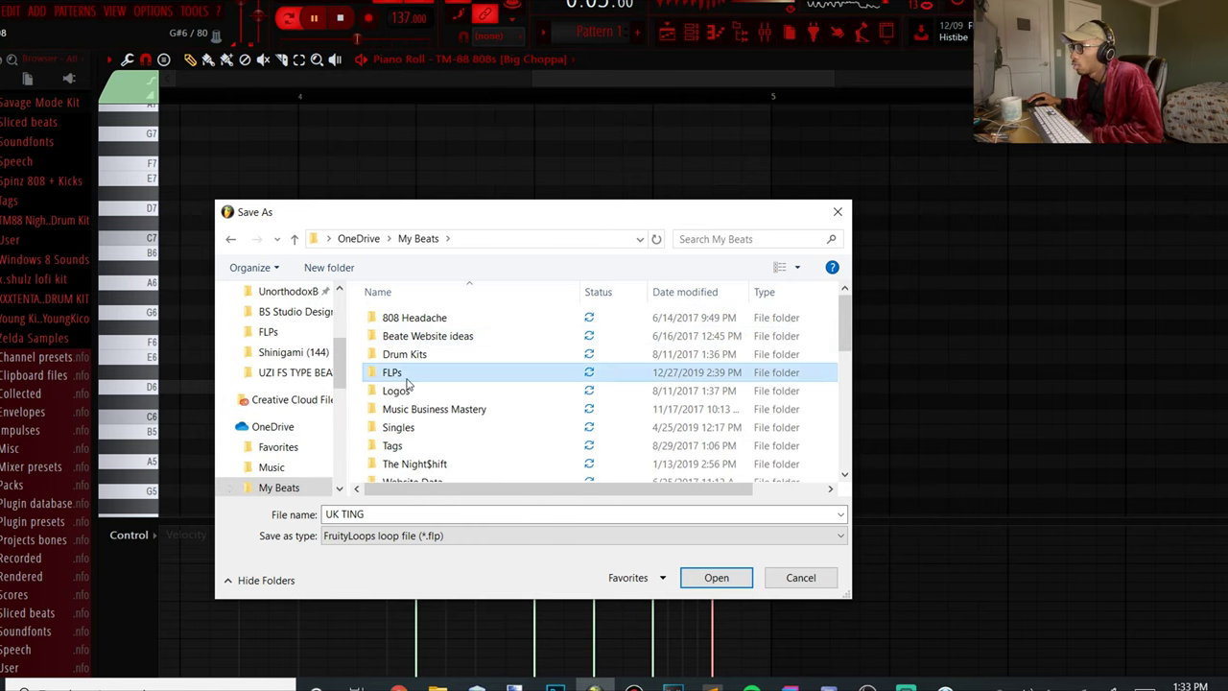
click(741, 579)
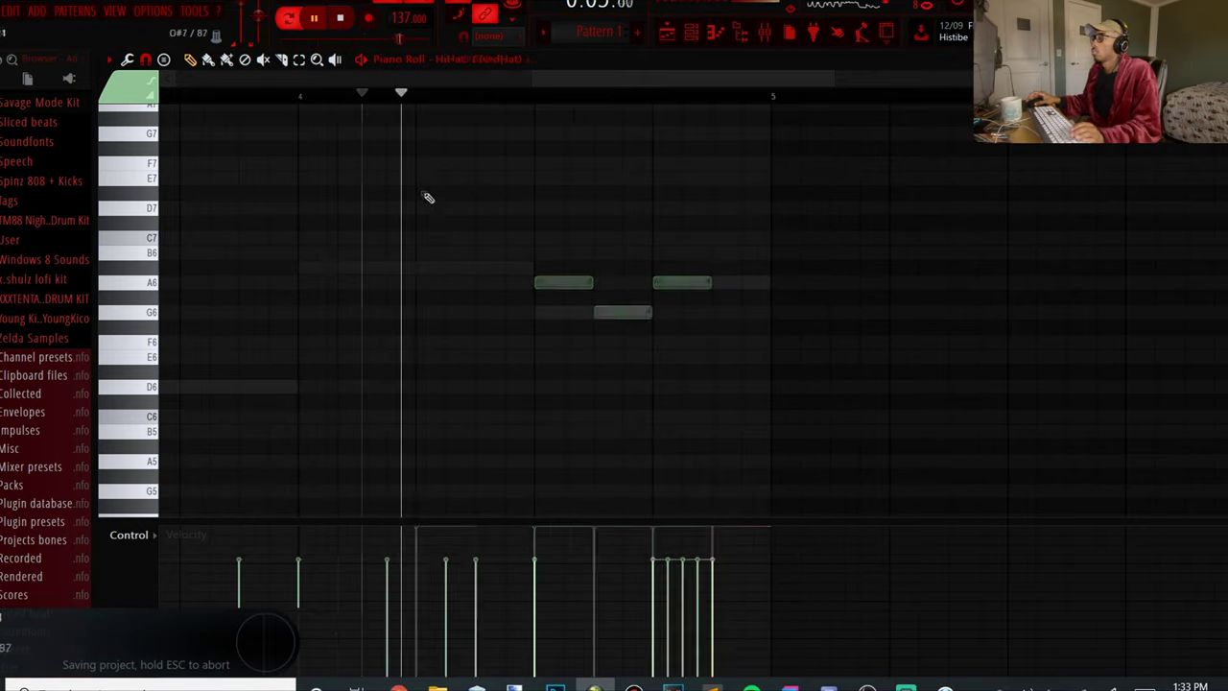
Step: Check the hi-hat part, return to the 808 part and play it from step 5 of bar 4
scroll(566, 331, down, 5)
scroll(710, 299, up, 3)
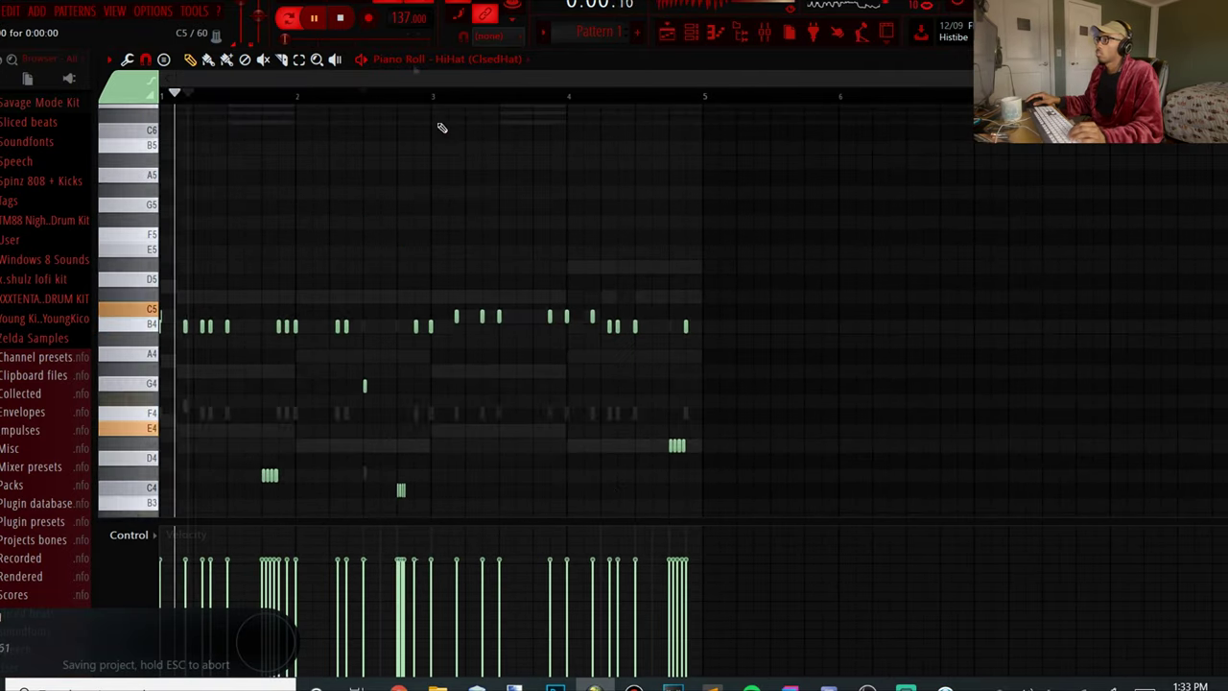
scroll(487, 65, down, 1)
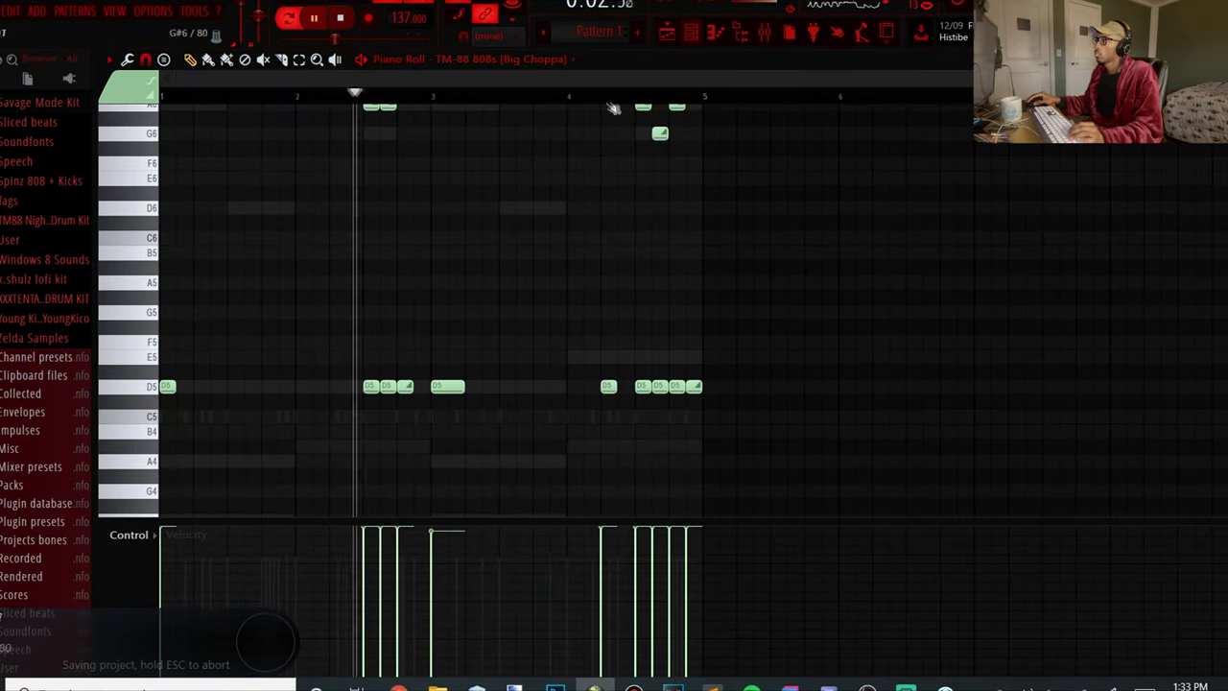
click(641, 97)
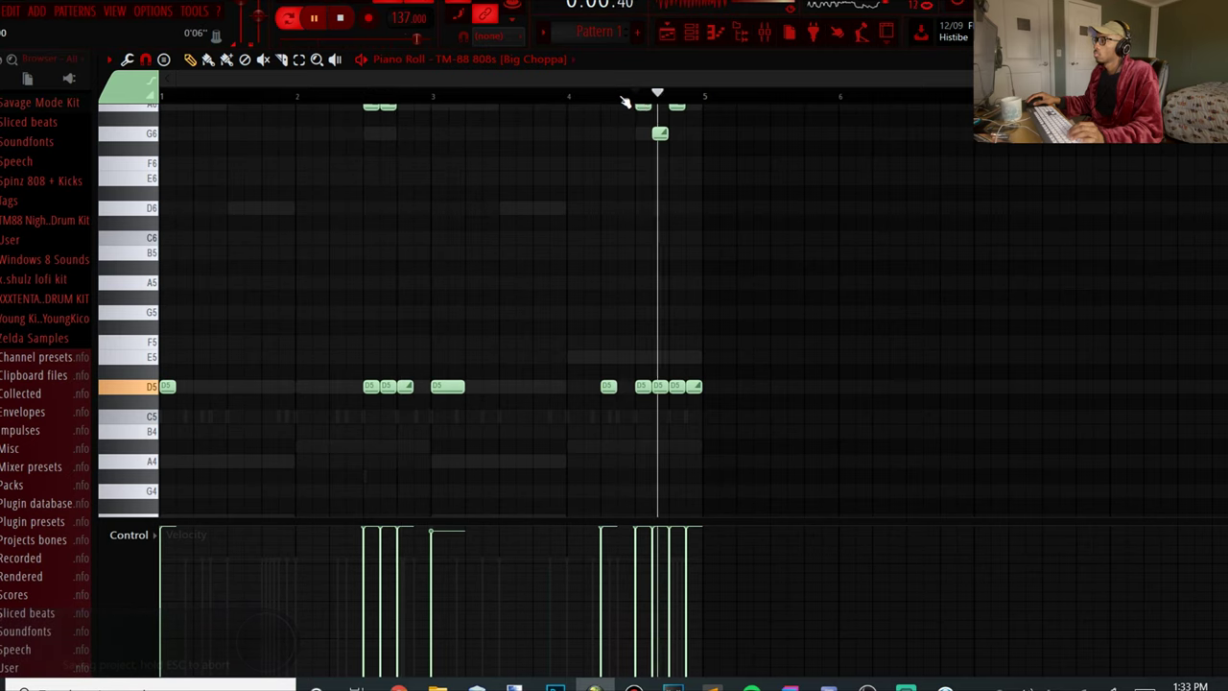
click(603, 97)
key(space)
Step: Turn off the slide on the A6 note at 4:09 and delete the G6 and A6 slides following it
scroll(693, 175, up, 5)
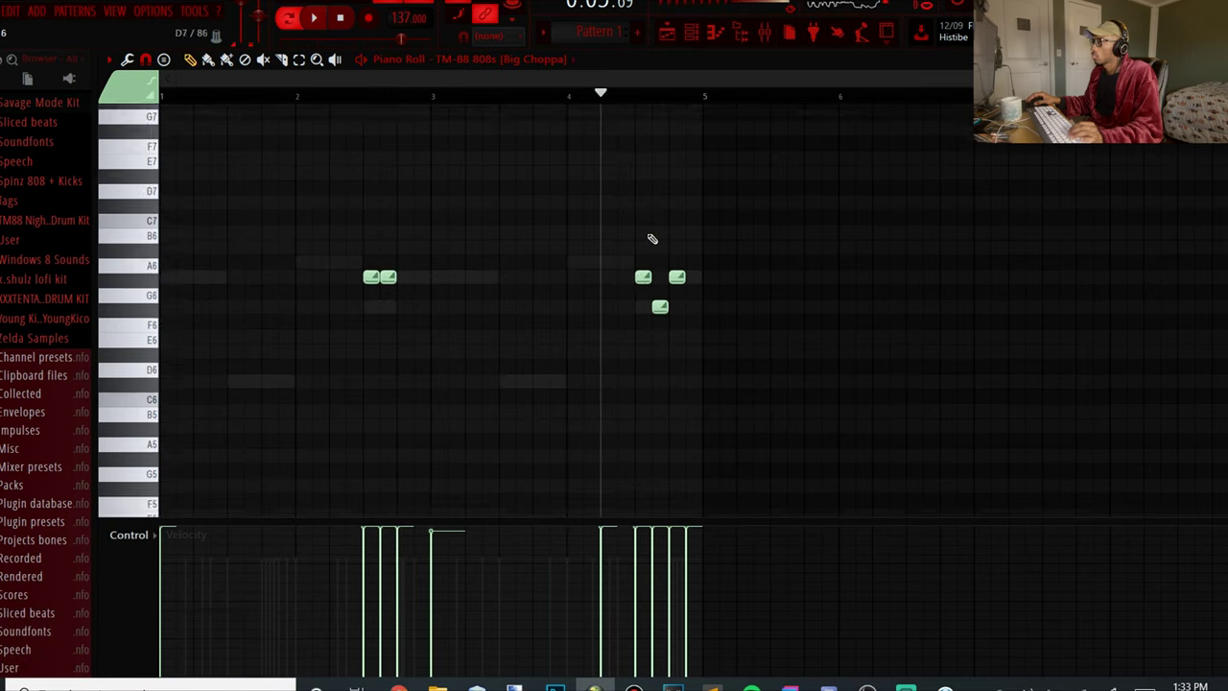
double_click(642, 282)
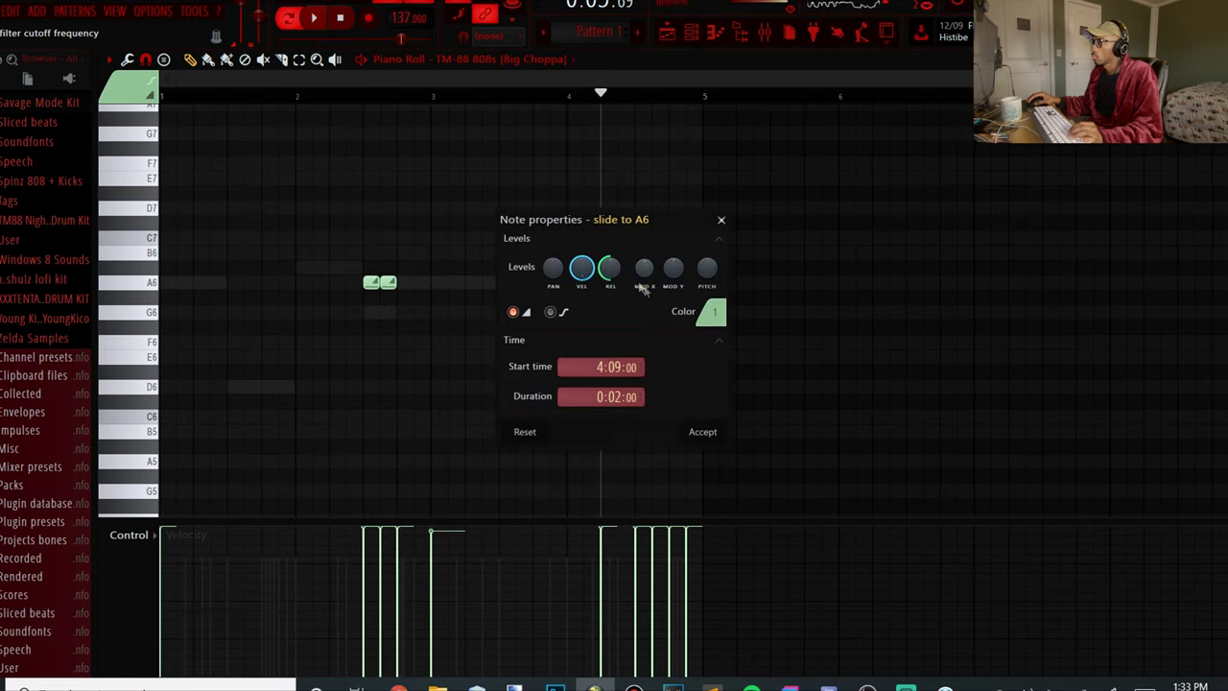
click(699, 431)
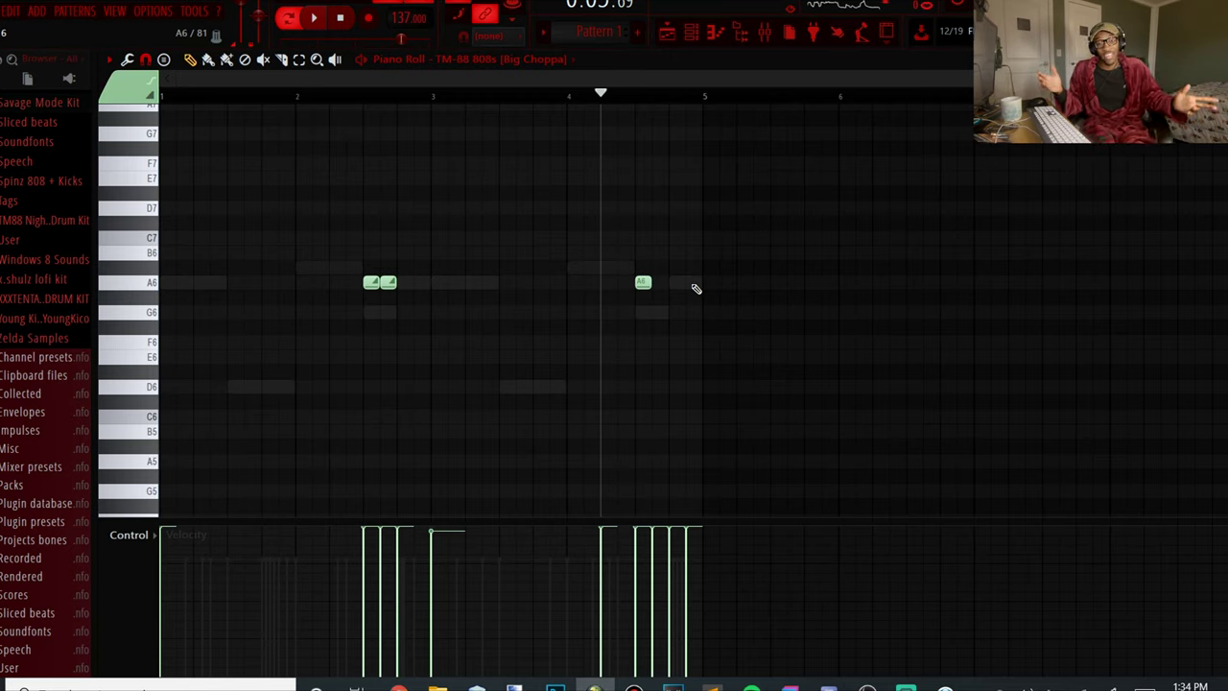
Step: Delete the D5 notes at 4:09, 4:11 and 4:15 and replay the end of the pattern
key(space)
scroll(624, 297, down, 3)
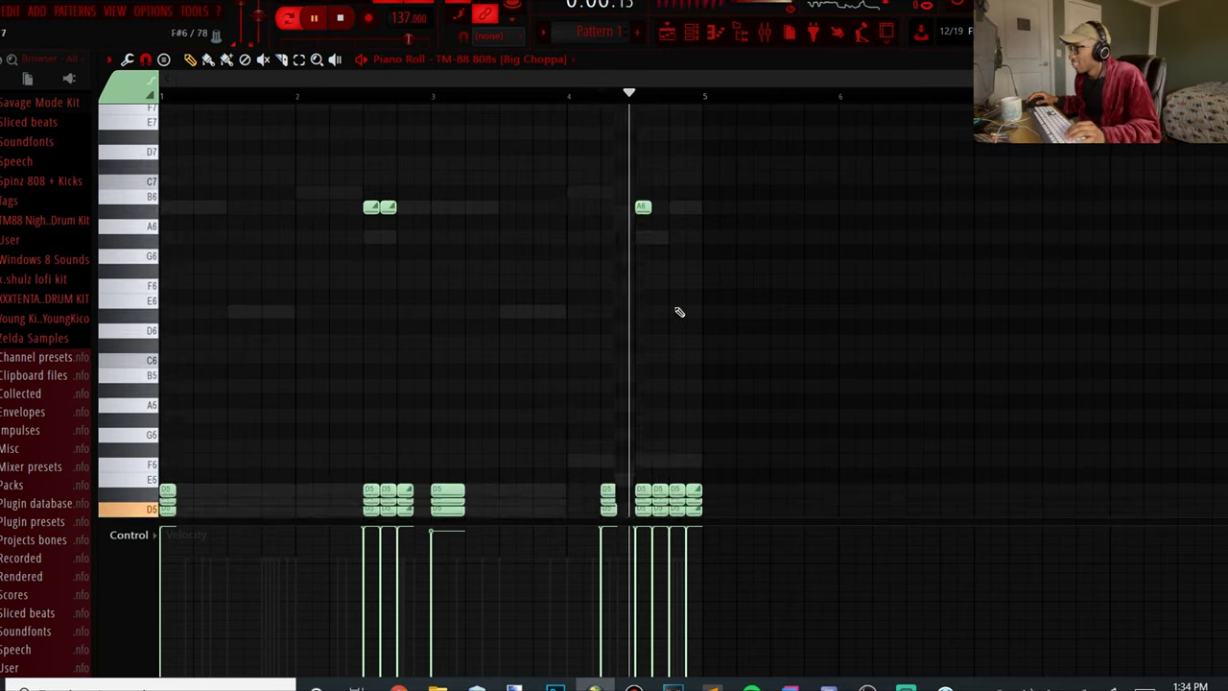
right_click(644, 476)
key(space)
key(space)
key(space)
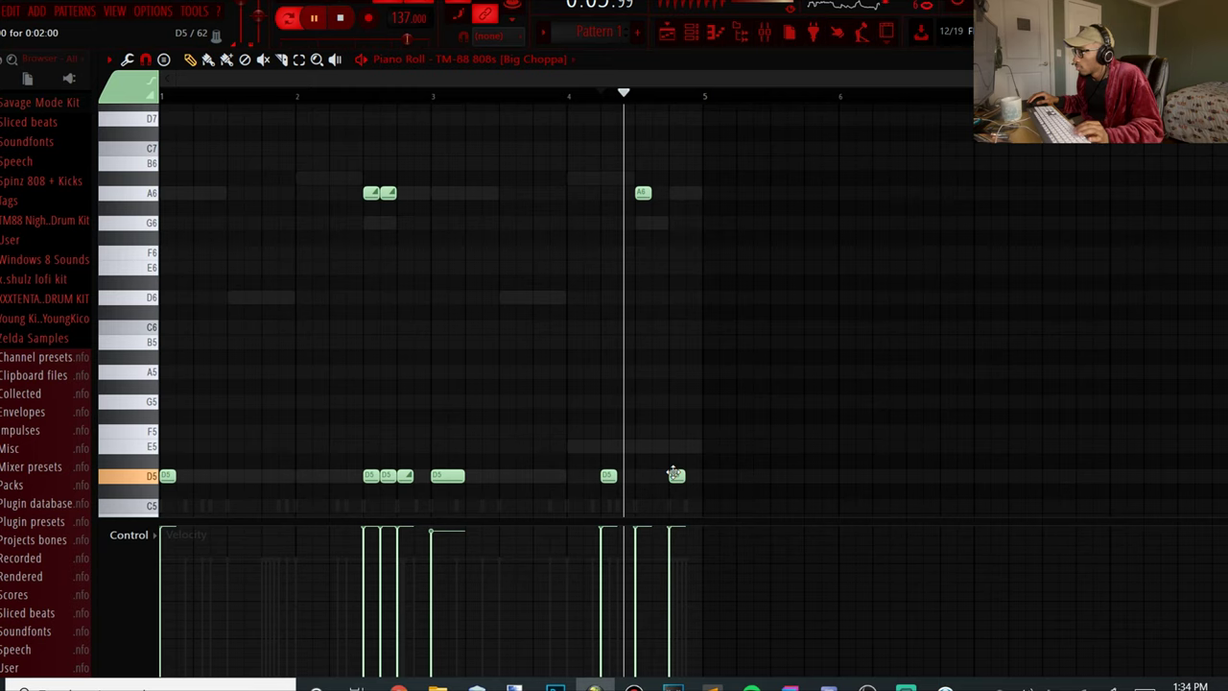
Step: Move the A6 note at 4:09 down to A5, make it a slide note and play from 4:05
click(645, 192)
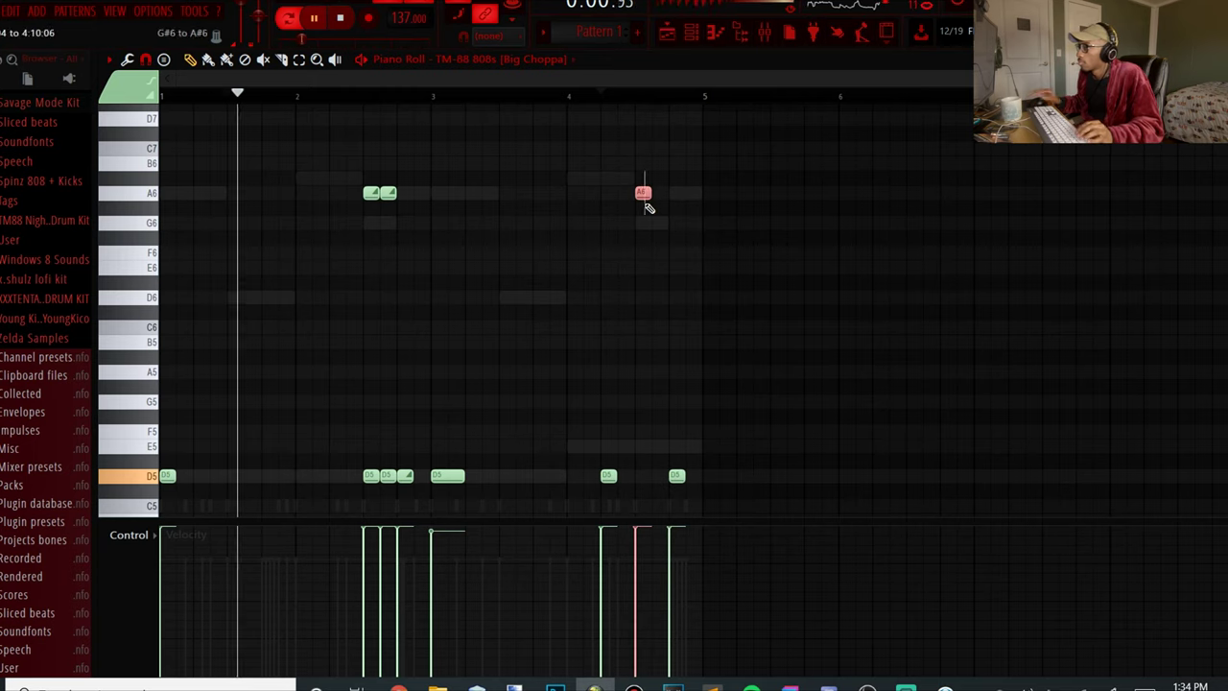
key(space)
double_click(641, 371)
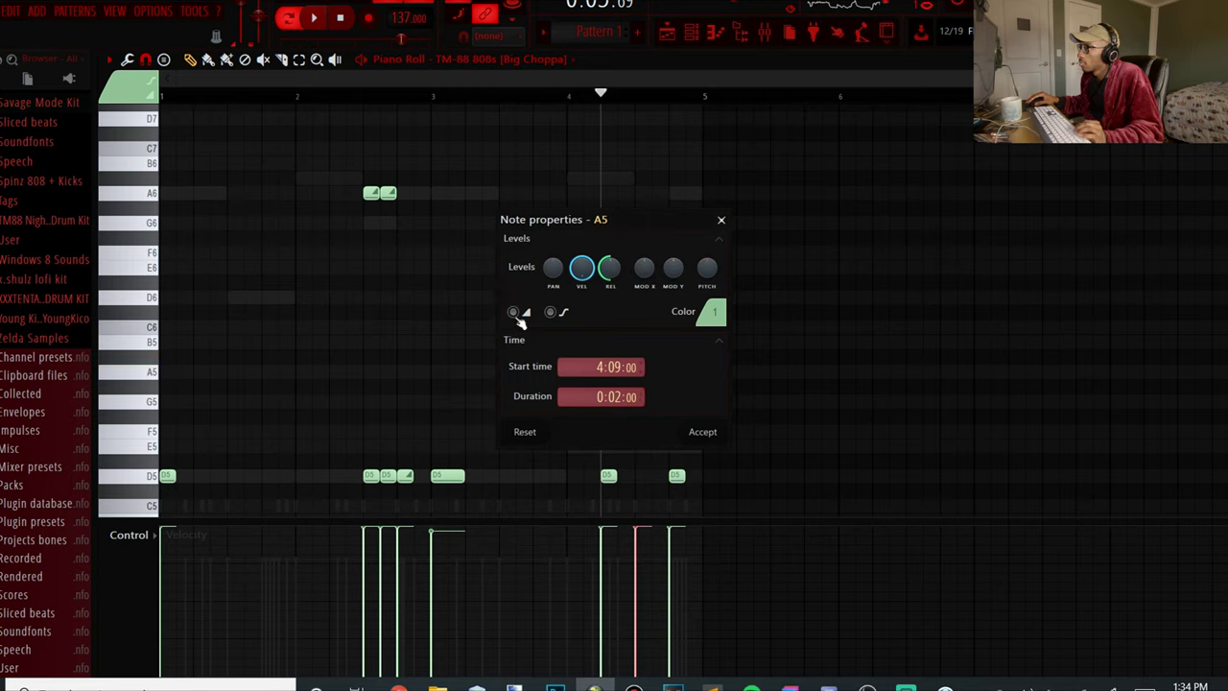
click(704, 433)
key(space)
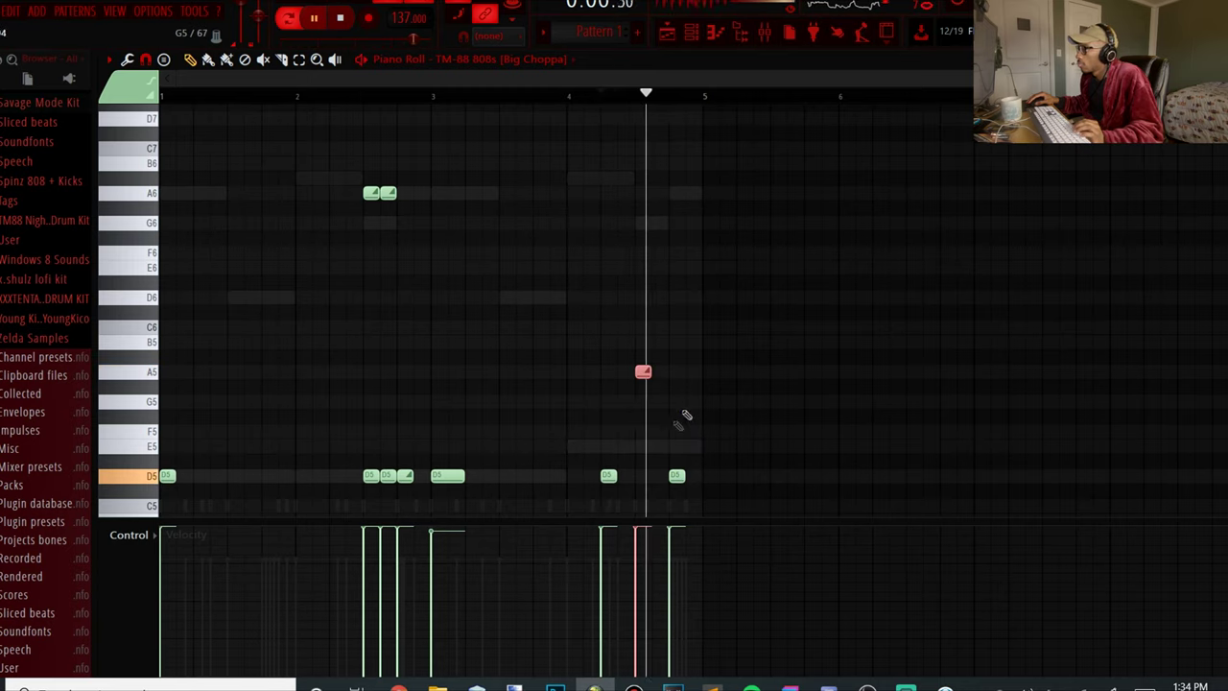
Step: Add D5 notes at 4:09 and 4:11, making the one at 4:11 a slide note
click(643, 476)
key(space)
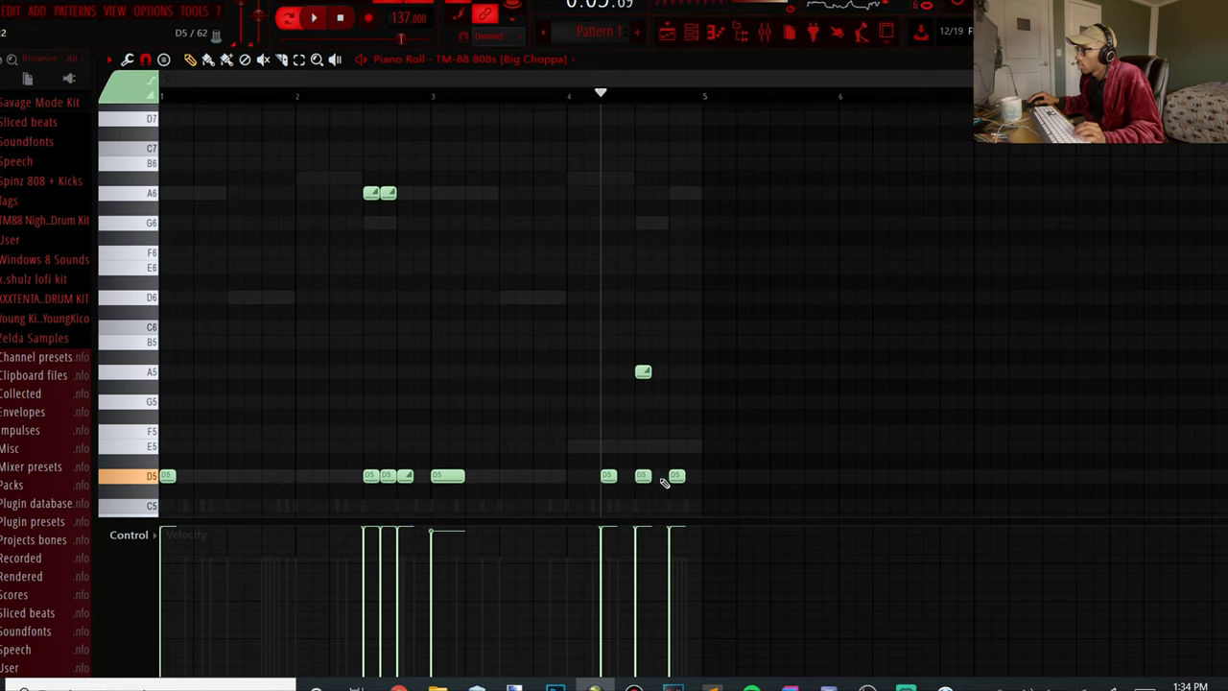
double_click(660, 476)
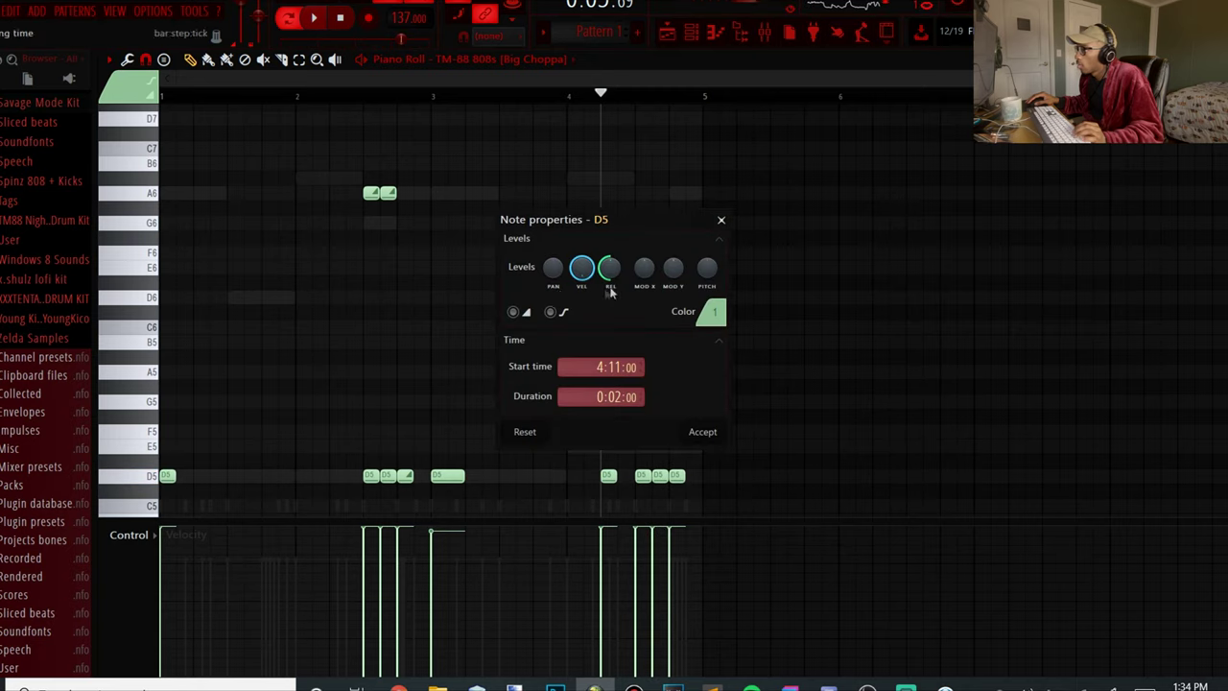
click(702, 431)
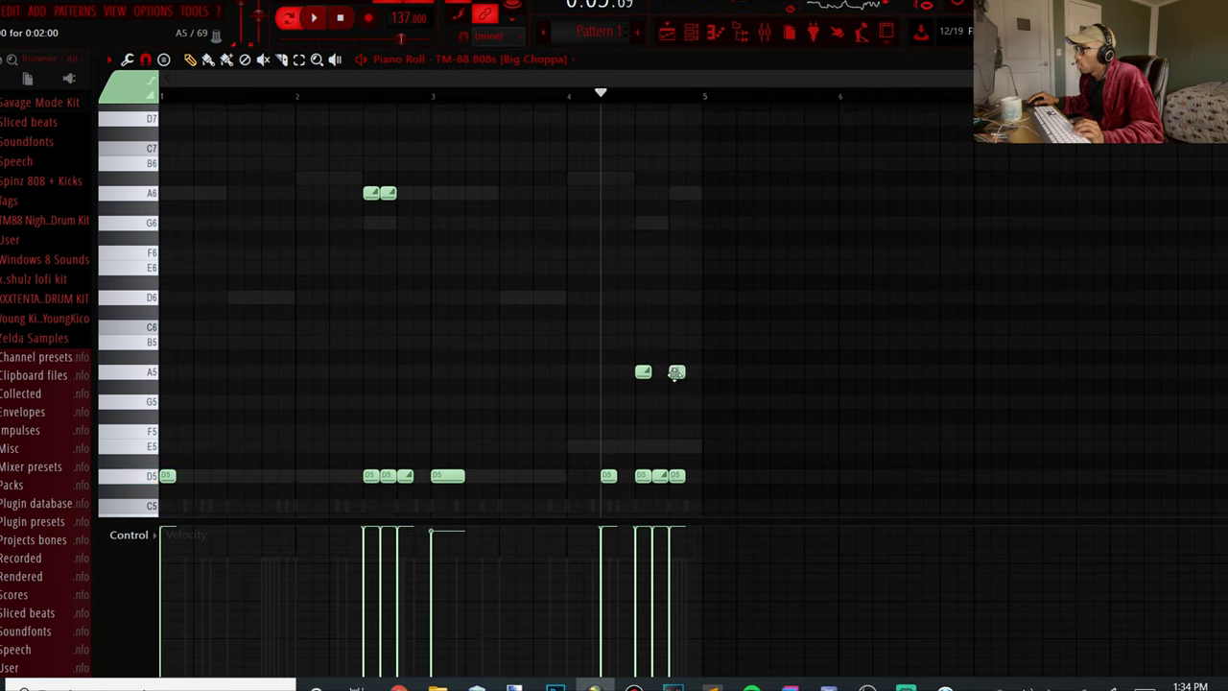
Step: Add an A5 slide note at 4:13 above the last D5 note and play the end of the pattern
double_click(677, 373)
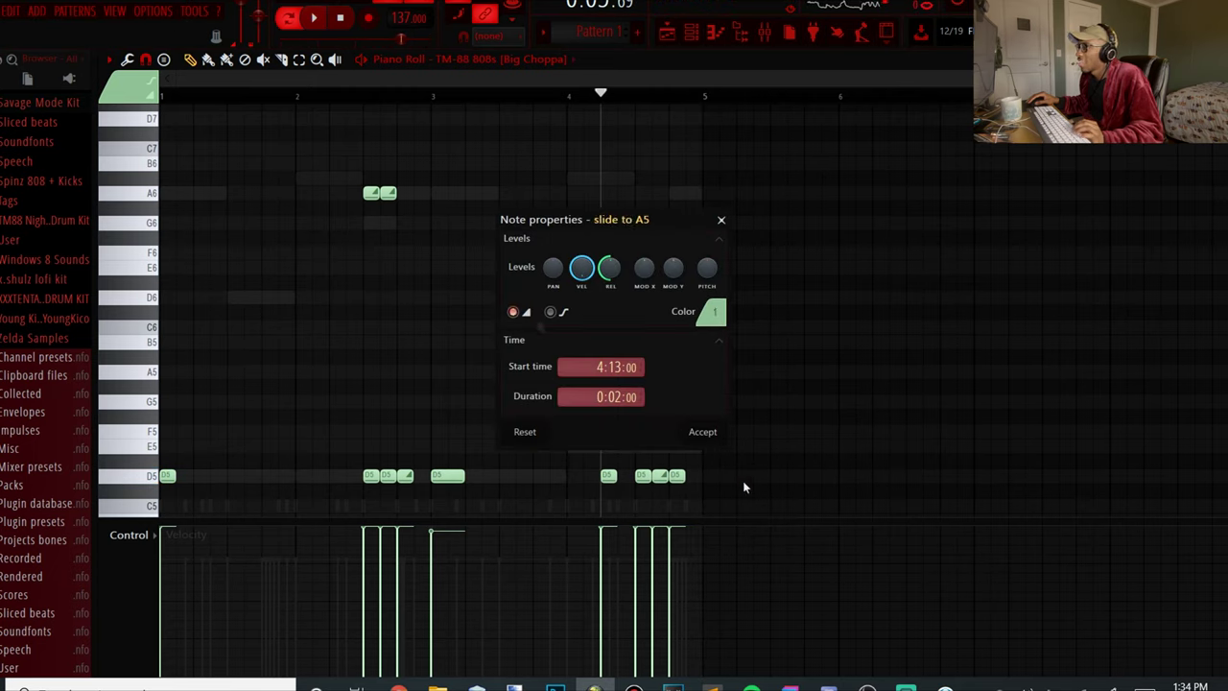
click(703, 432)
key(space)
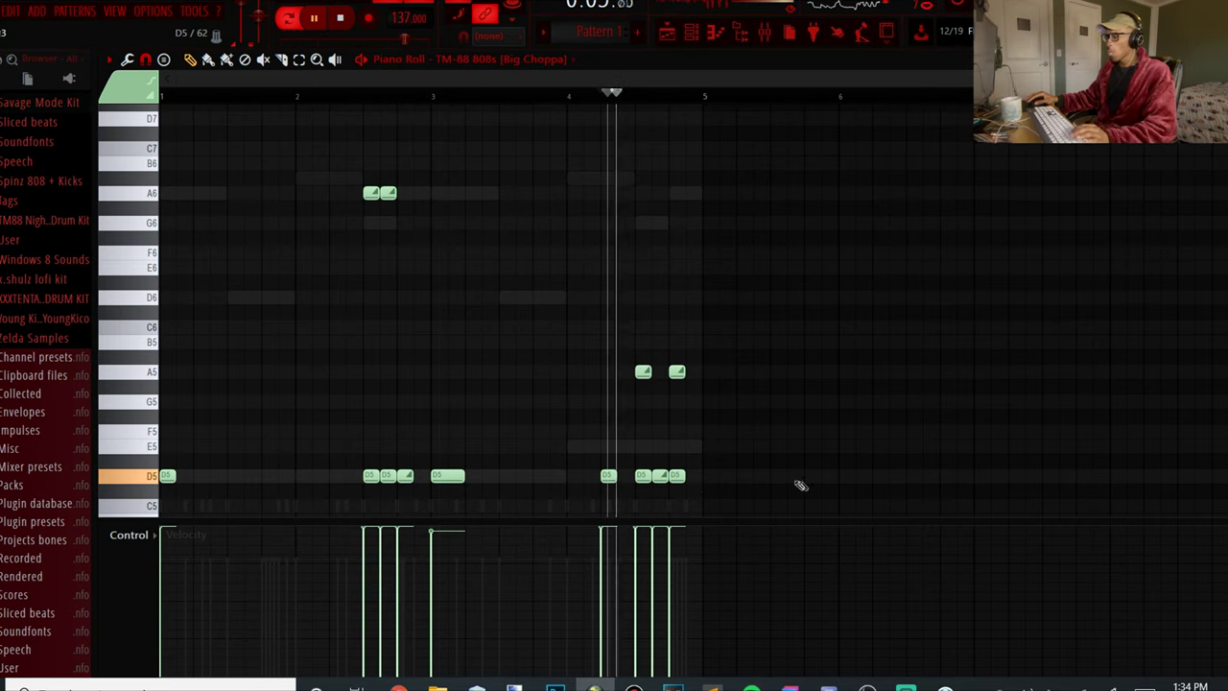
Step: Try the two A6 slide notes in bar 2 an octave lower at A5 during playback
drag(457, 225, 350, 189)
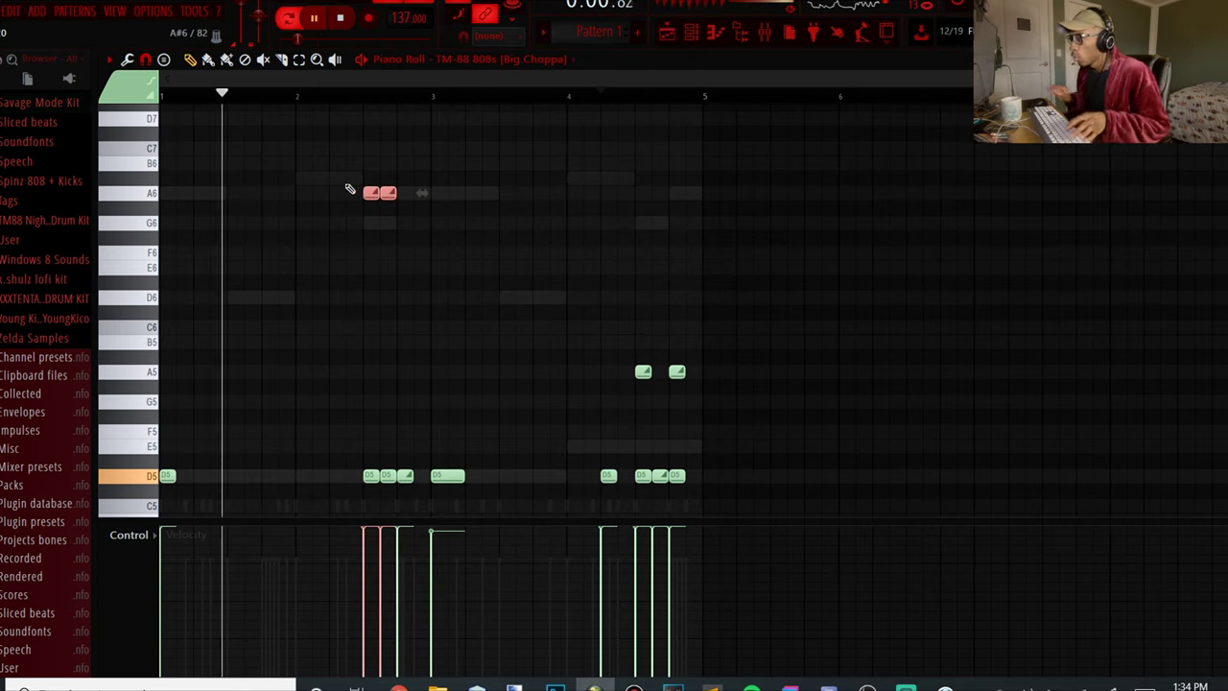
key(shift+Down)
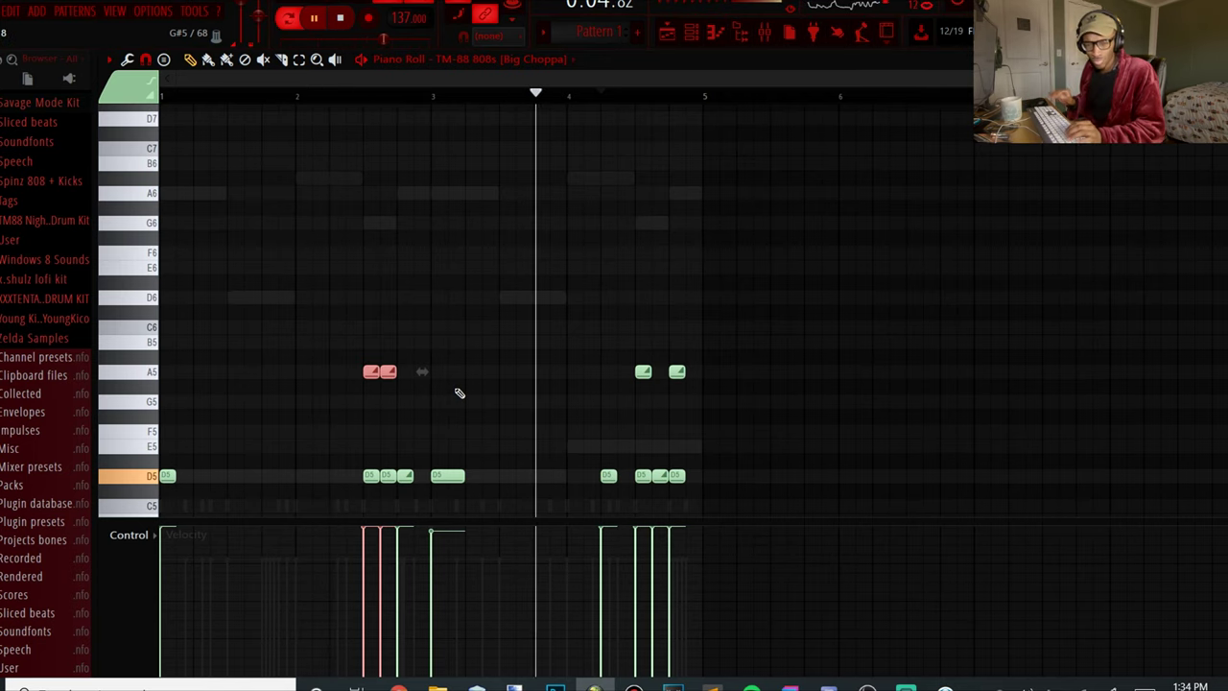
key(shift+Up)
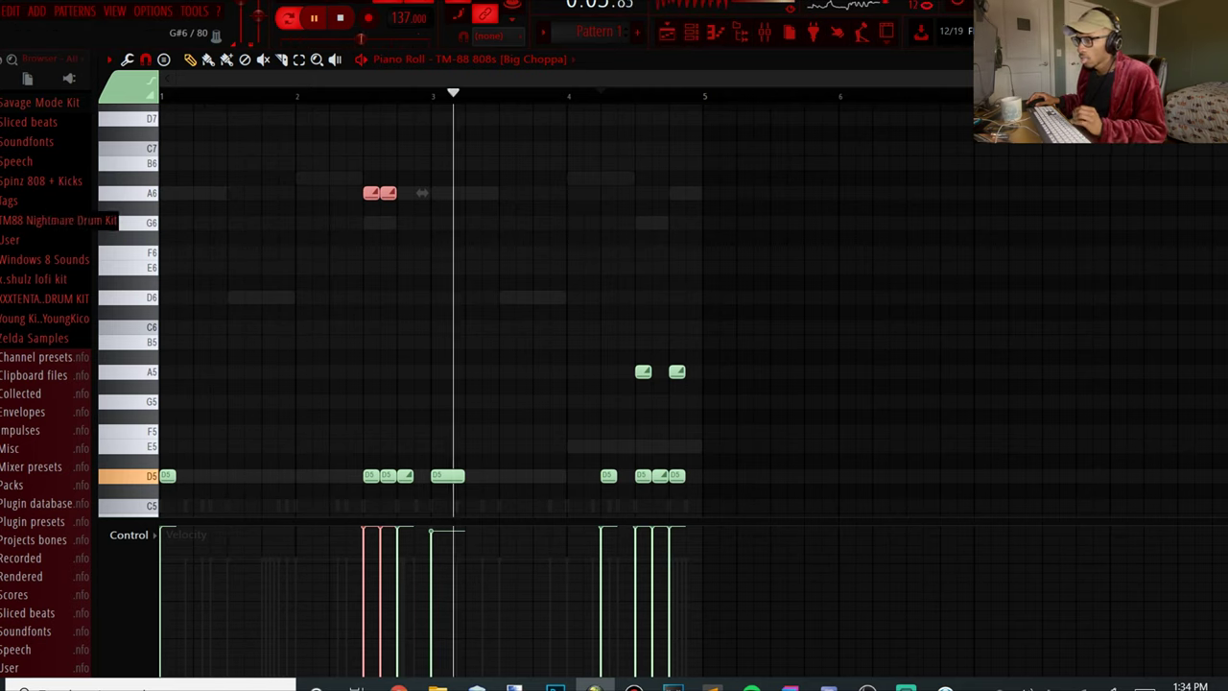
Step: Open the 808 part from the channel rack and examine its D5 notes and A5 slides in bars 2 to 4
scroll(29, 269, up, 10)
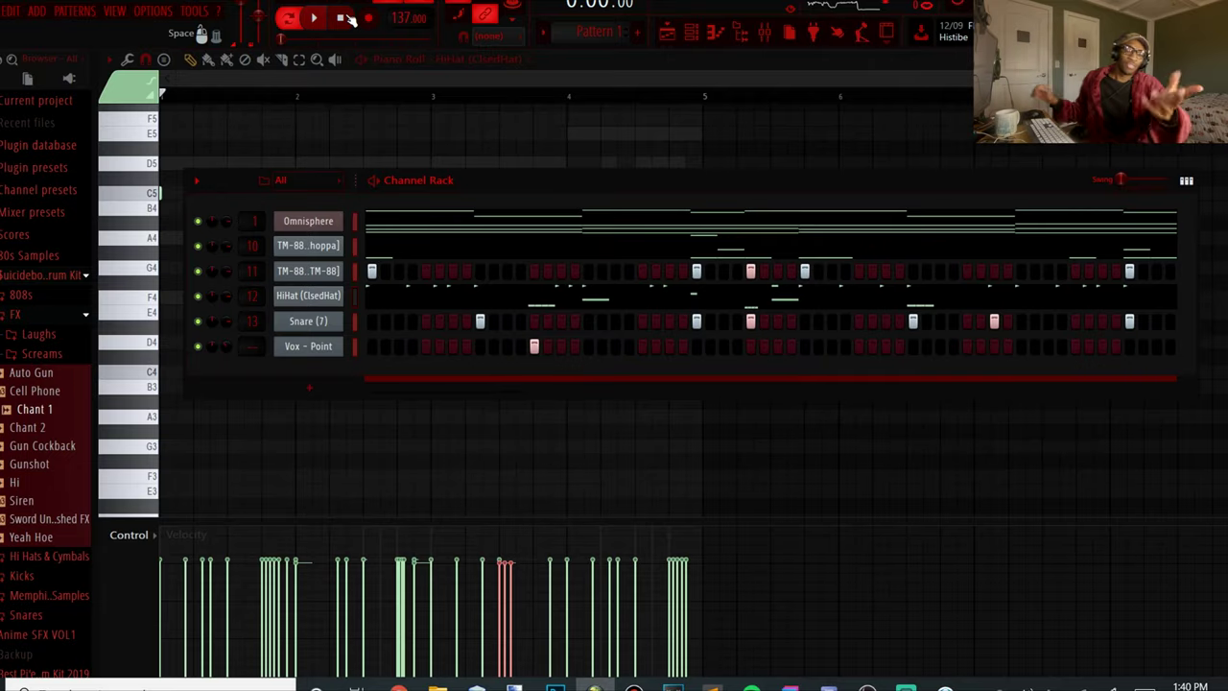
click(414, 249)
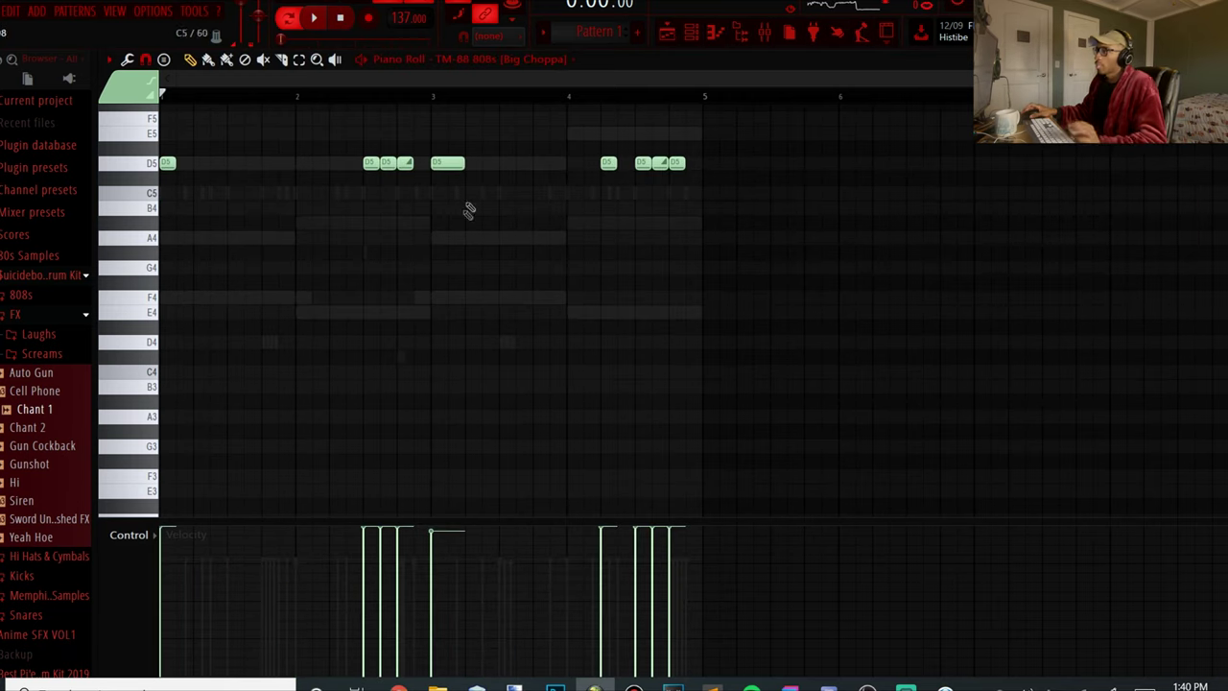
scroll(353, 318, up, 3)
scroll(350, 321, up, 2)
ctrl+scroll(297, 347, up, 3)
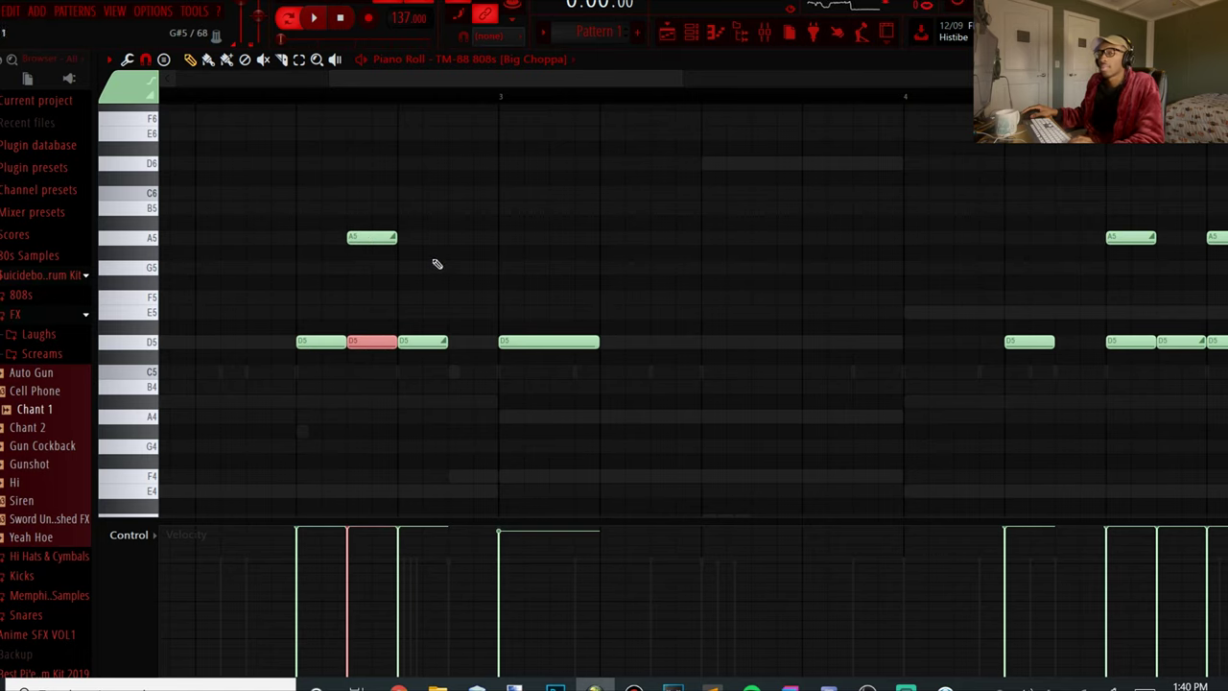
ctrl+scroll(406, 307, down, 4)
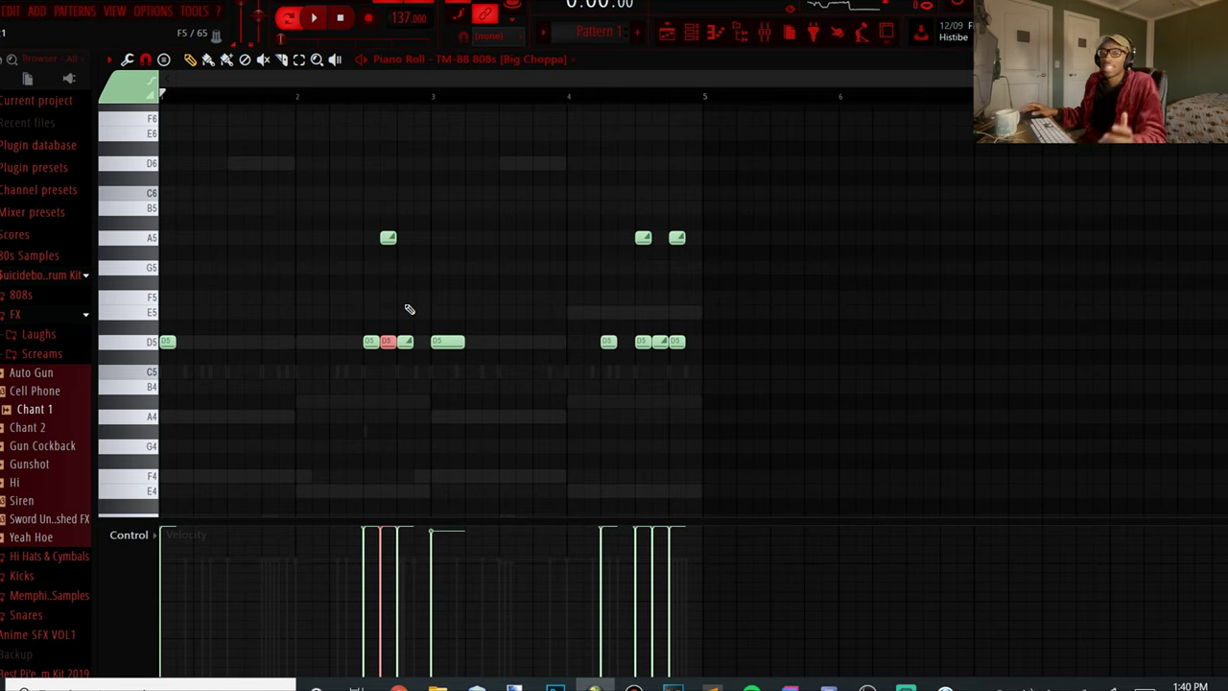